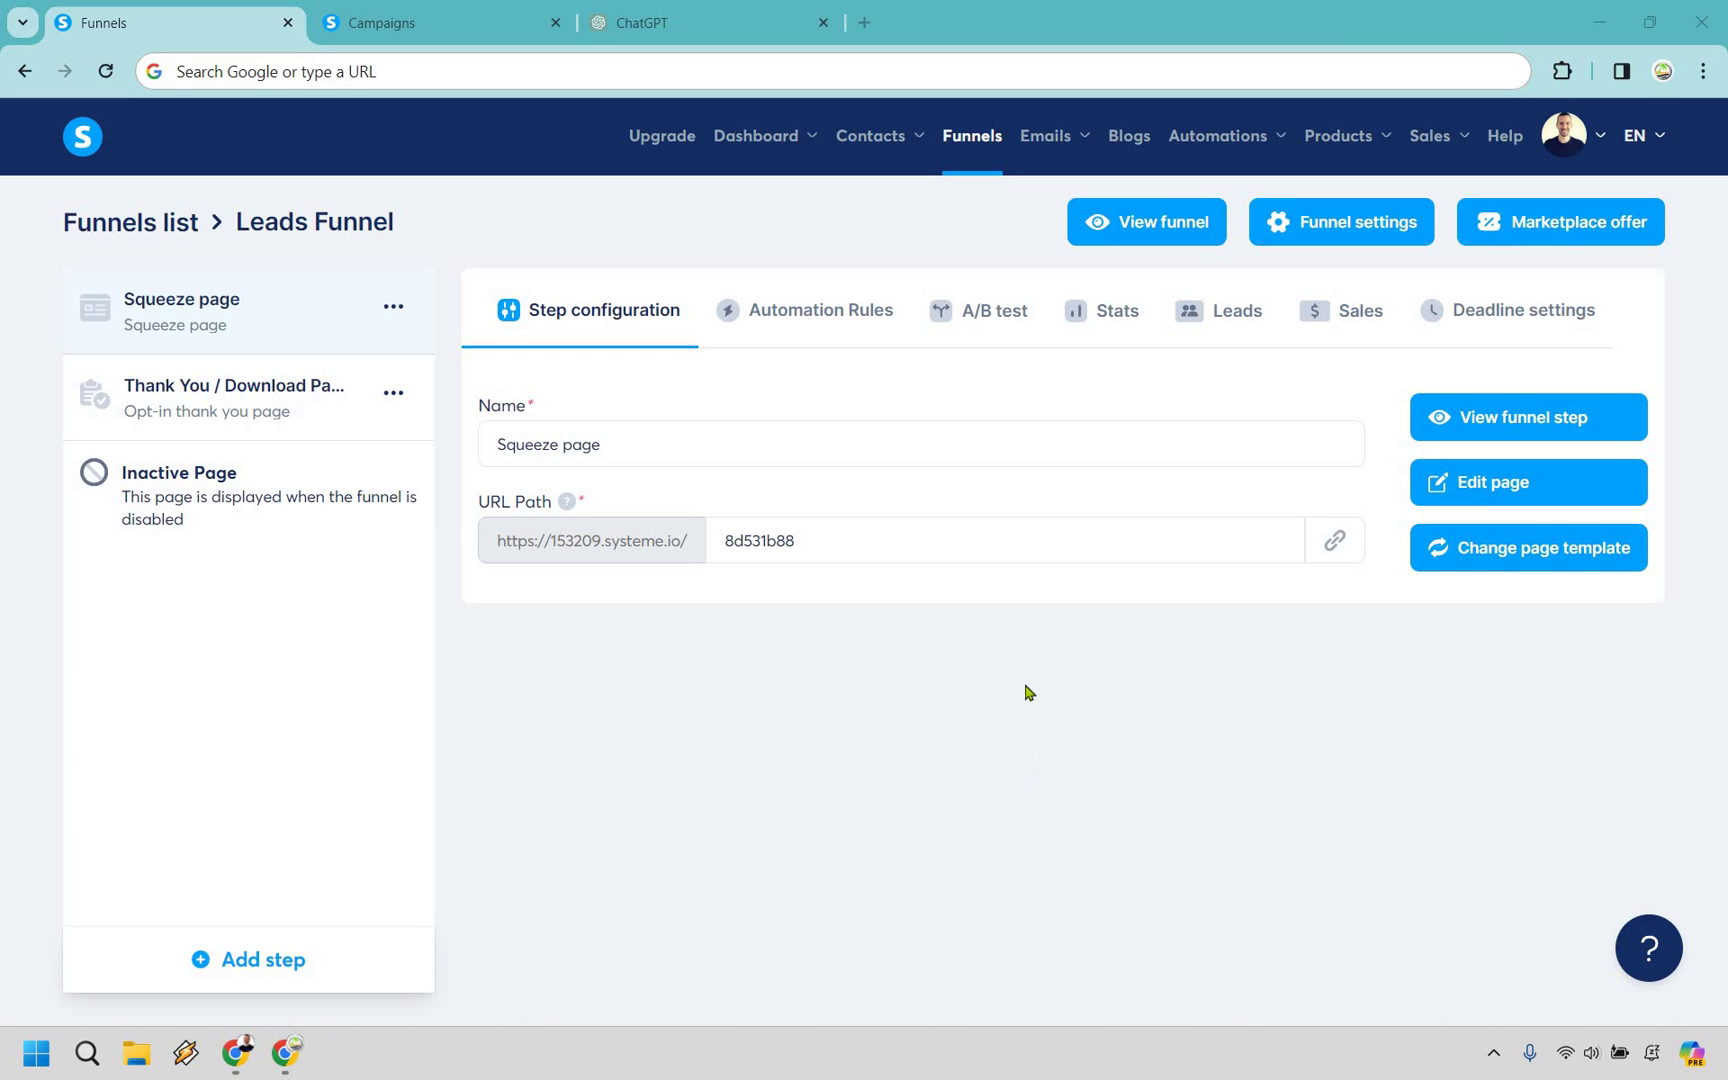
# Preview the Leads Funnel's live squeeze page with 'The Marketing Island Newsletter' sign-up form
pyautogui.click(1110, 229)
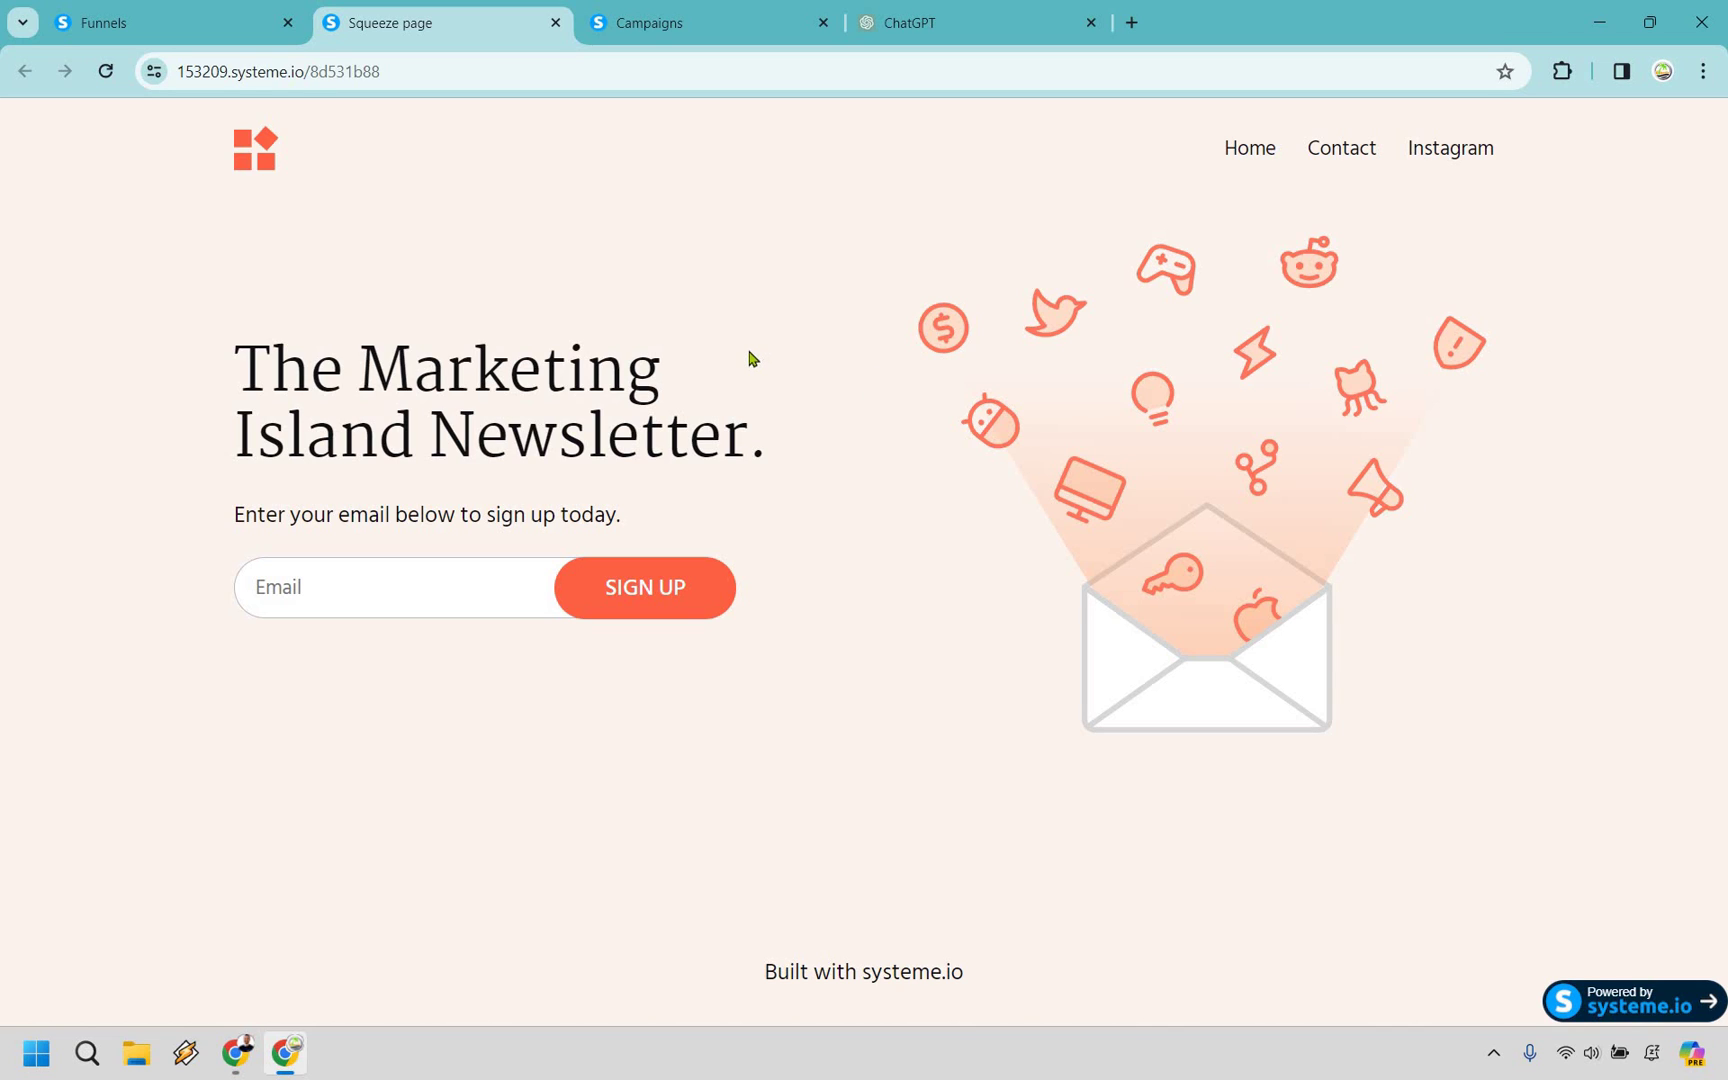
# Close the preview and save a new campaign named and described 'Marketing Island Campaign'
pyautogui.click(556, 22)
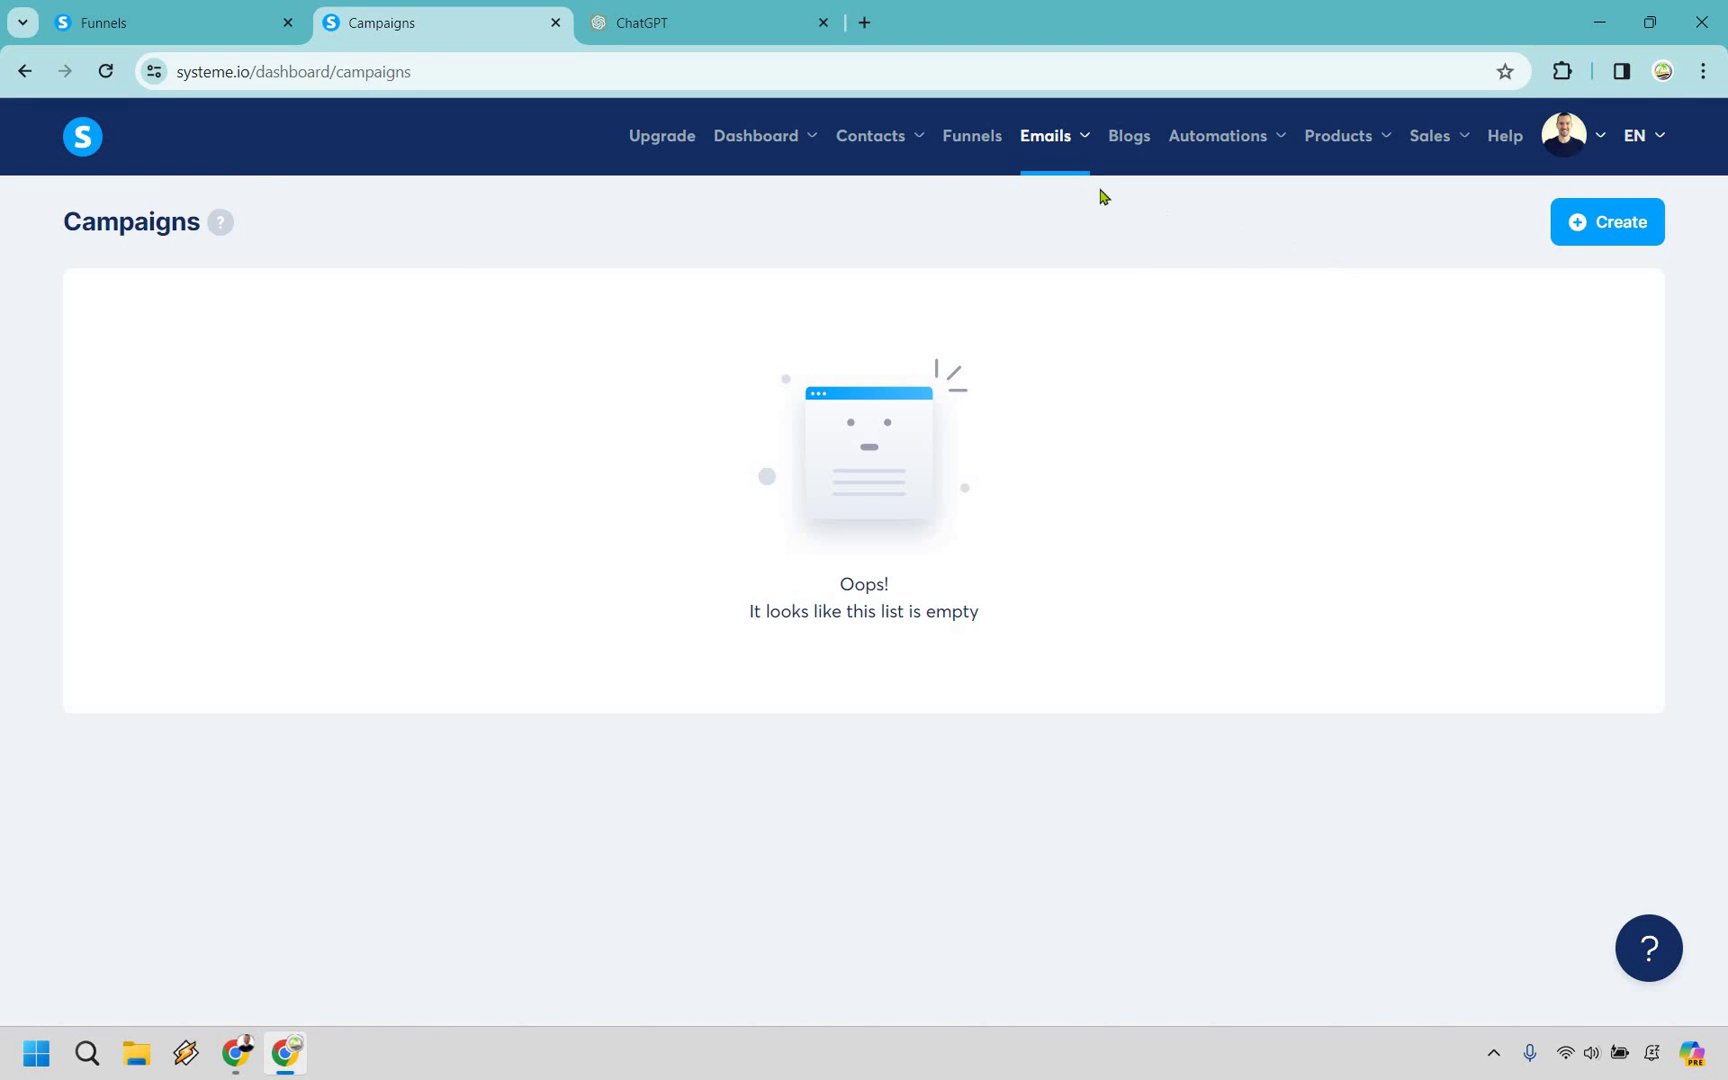
pyautogui.moveTo(1049, 145)
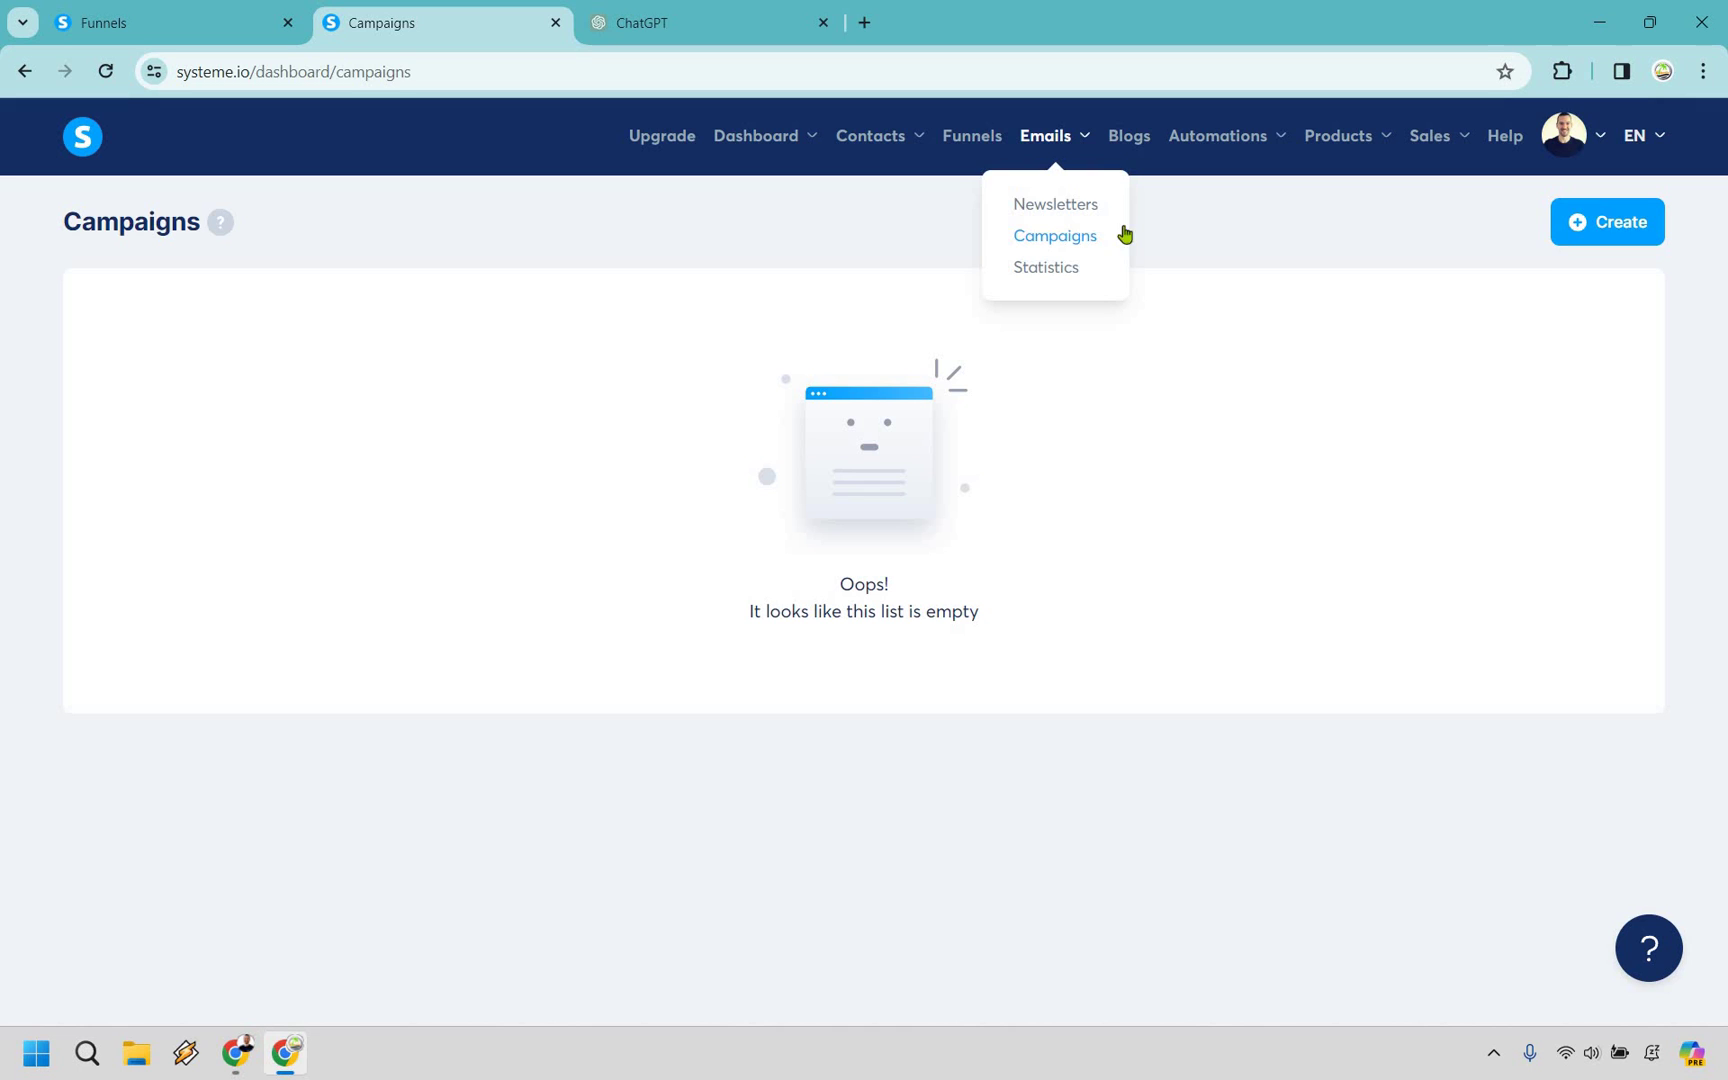
pyautogui.click(1630, 230)
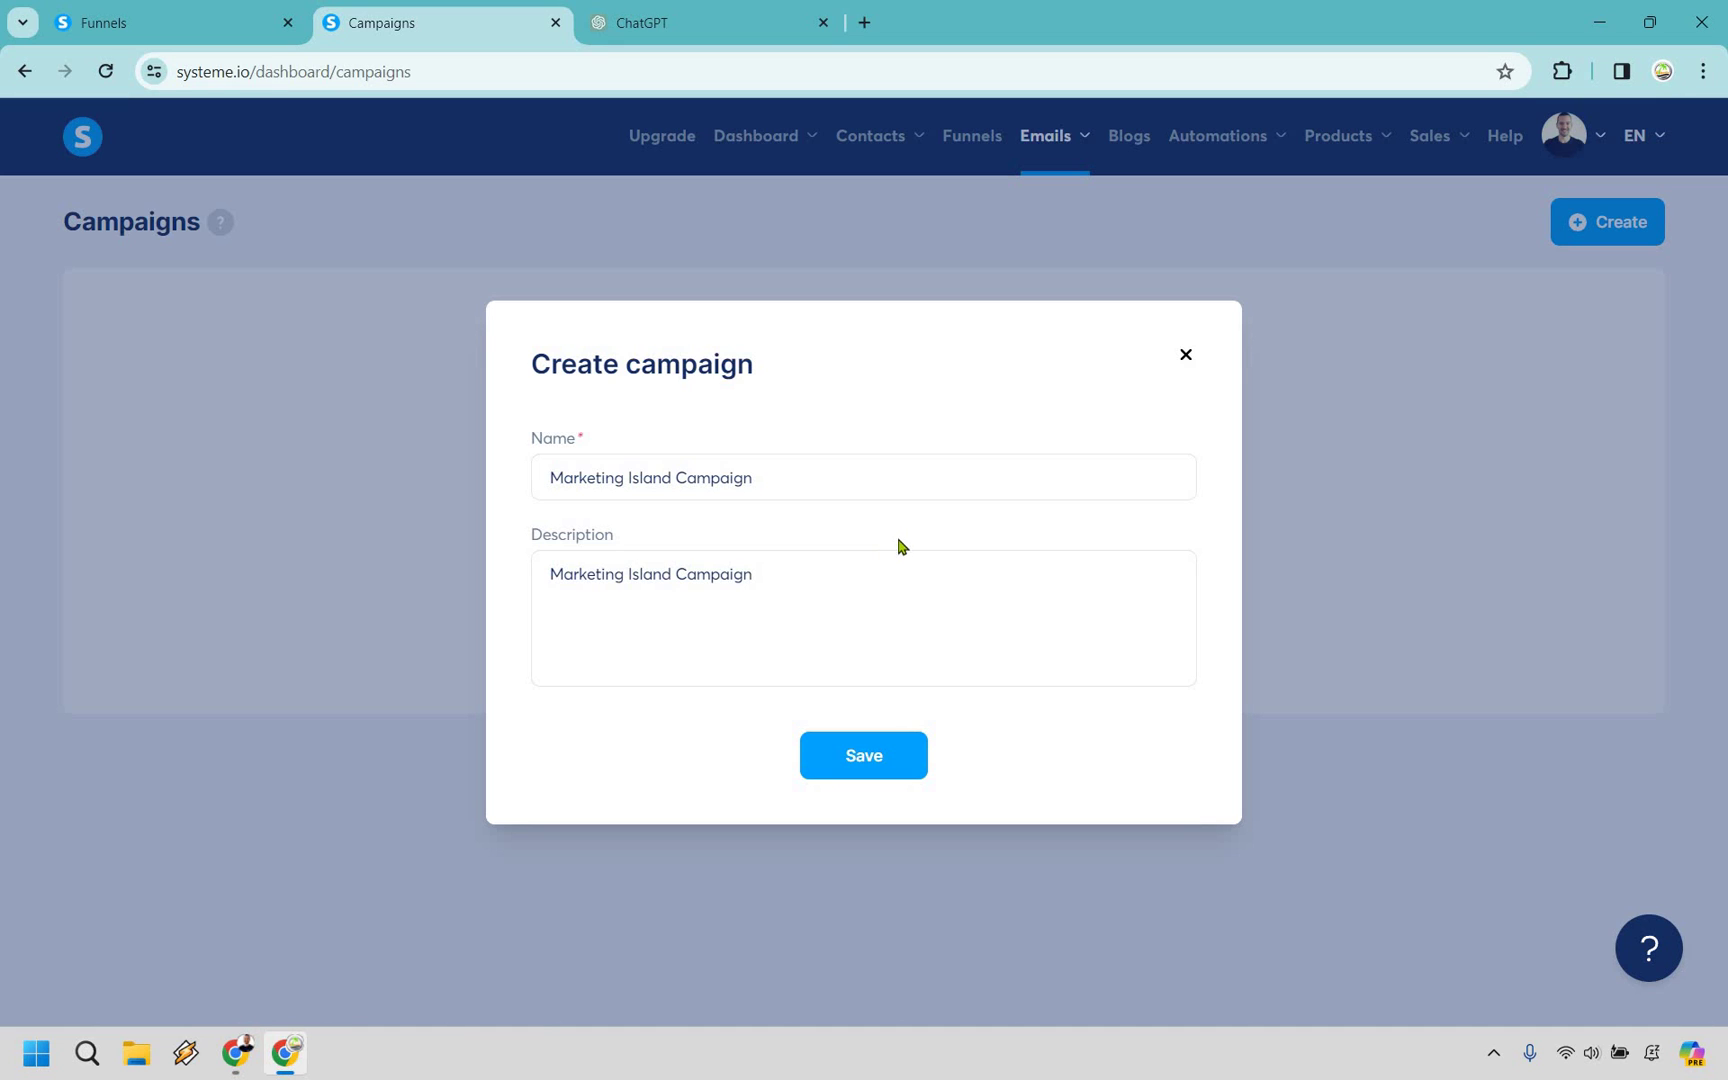
pyautogui.click(855, 758)
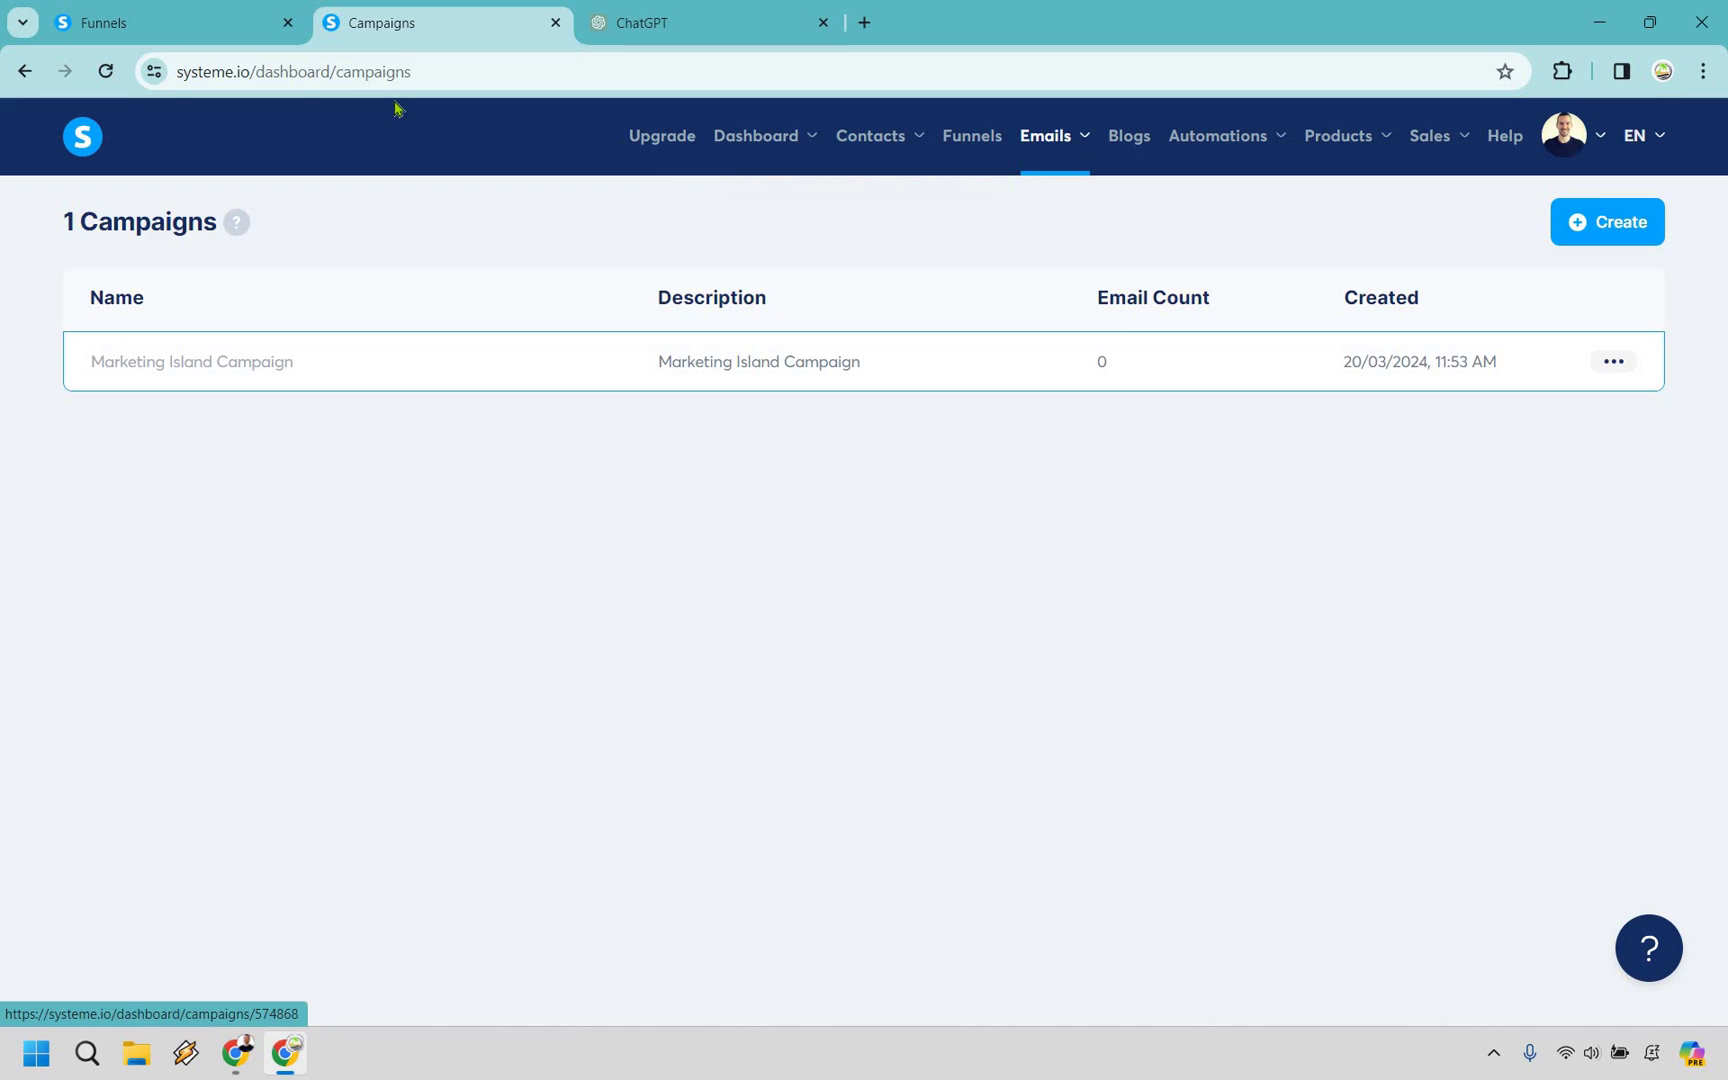
# Create the 'Welcome & Congratulations!' email and copy its welcome body text from ChatGPT
pyautogui.click(208, 362)
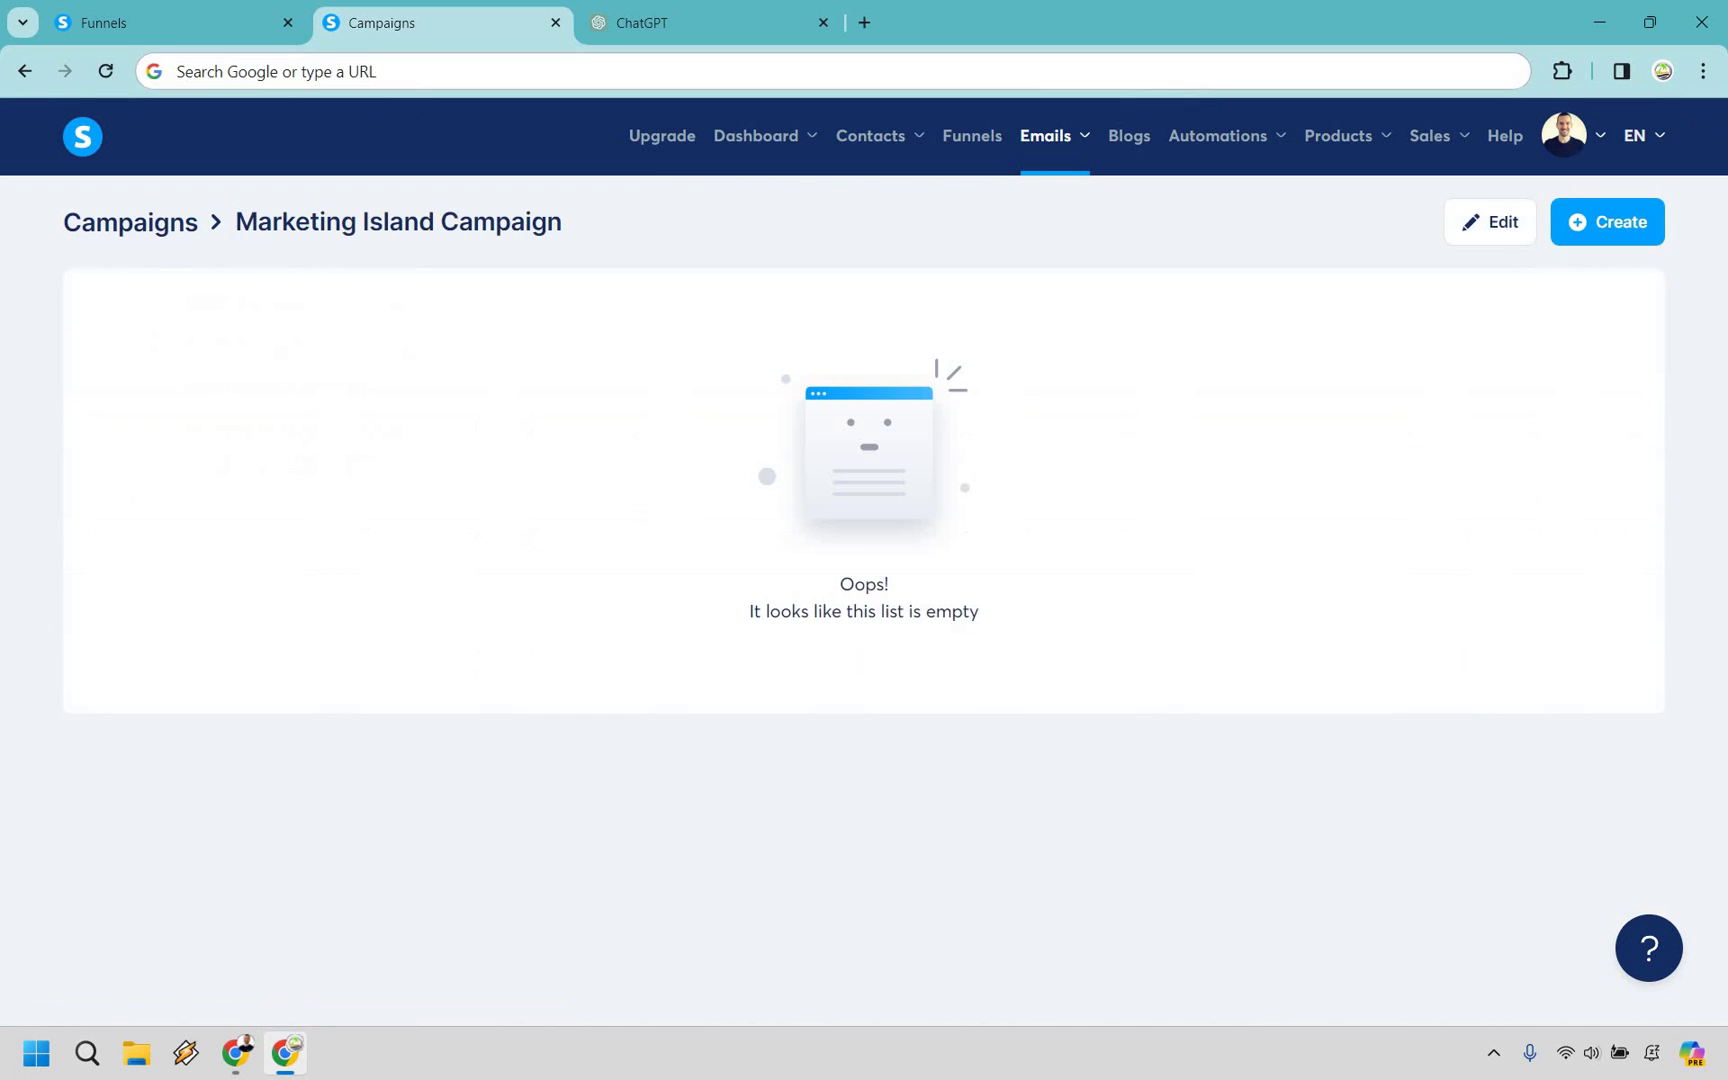
pyautogui.click(1616, 229)
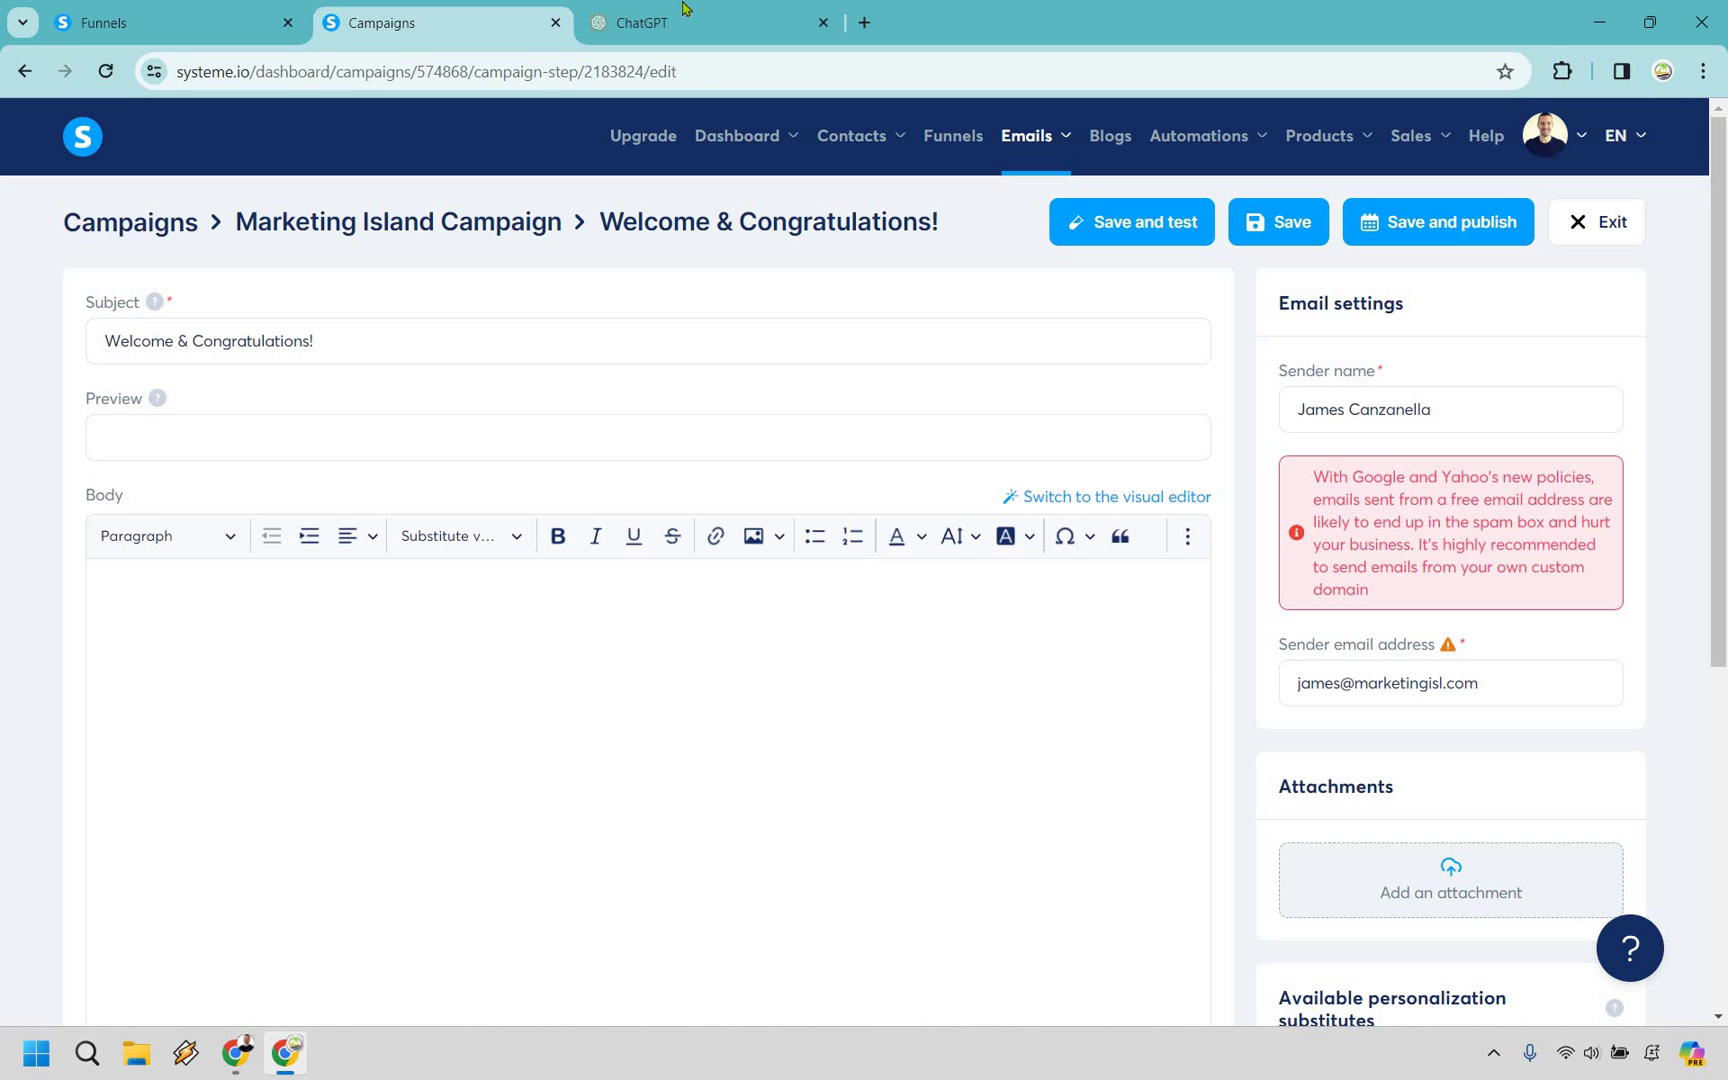
pyautogui.hotkey('ctrl', 'Tab')
pyautogui.moveTo(491, 455); pyautogui.dragTo(540, 501)
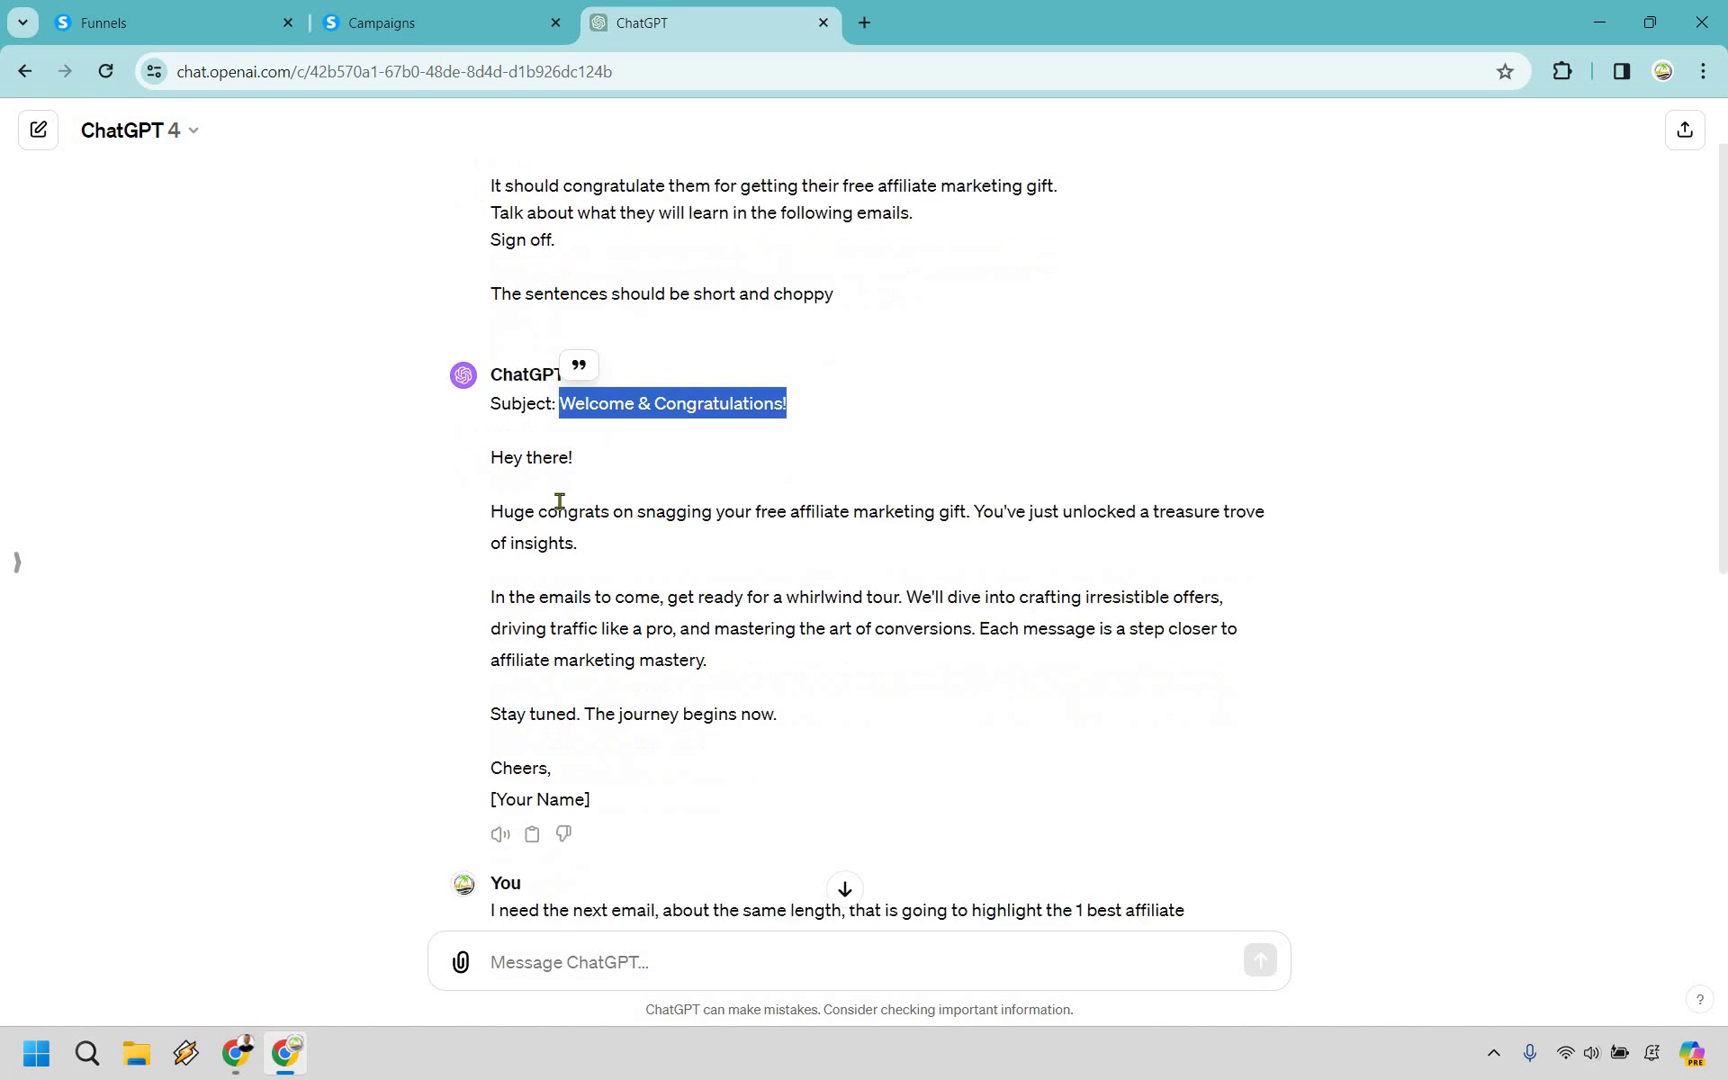
pyautogui.scroll(-1, 700, 600)
pyautogui.moveTo(800, 688); pyautogui.dragTo(790, 690)
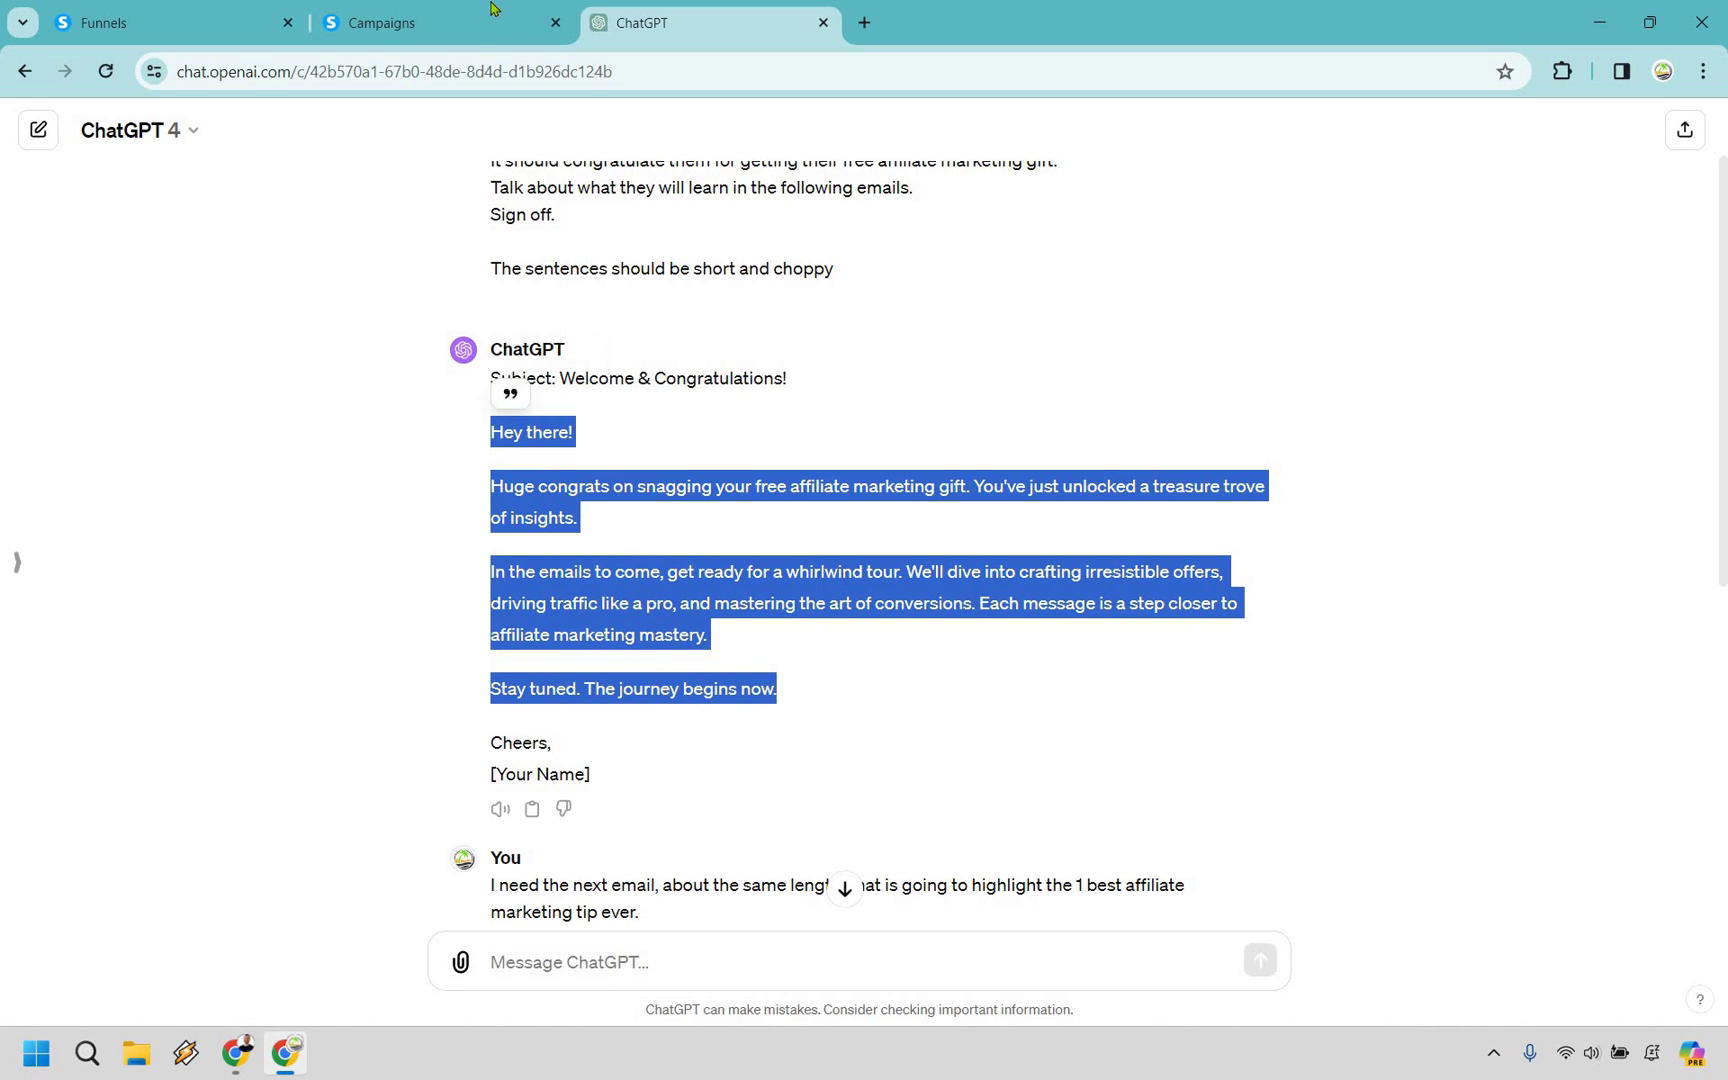
pyautogui.hotkey('ctrl', 'c')
pyautogui.hotkey('ctrl', 'shift', 'Tab')
# Paste the welcome text into the body, adding 'canz' and a 'Click here to get instant access' line
pyautogui.click(566, 697)
pyautogui.hotkey('ctrl', 'v')
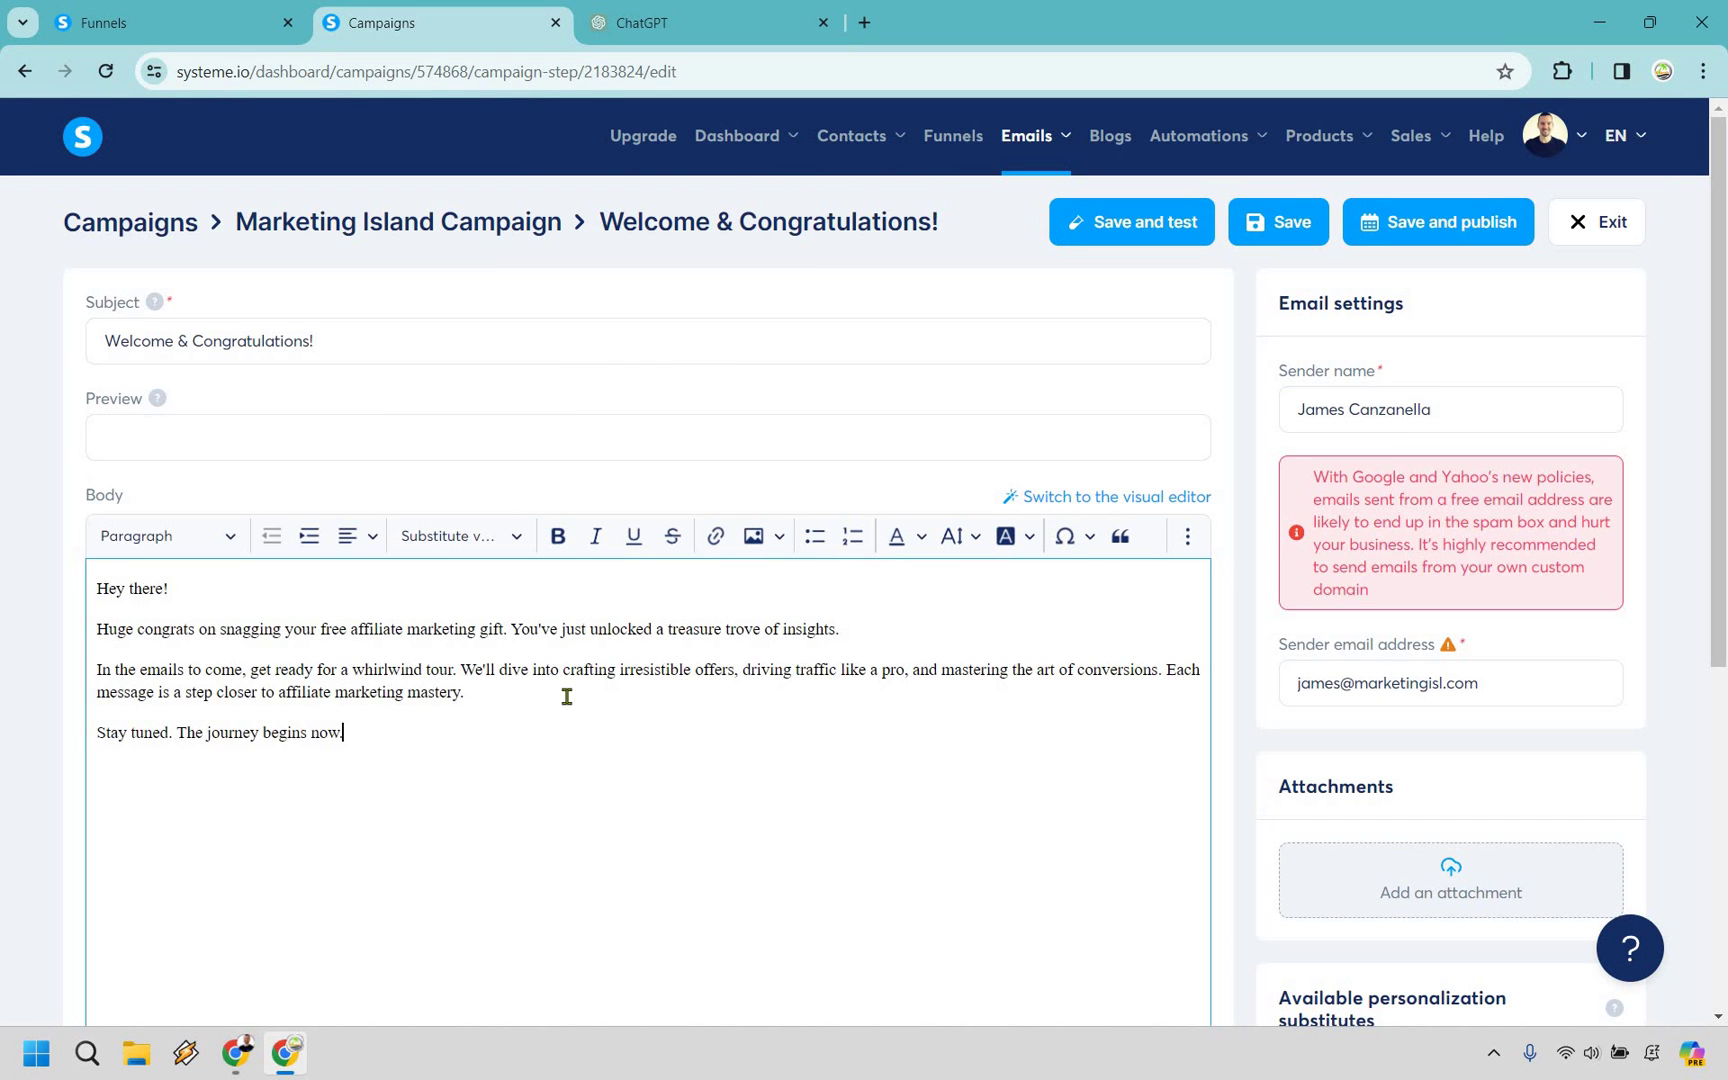
pyautogui.write('canz')
pyautogui.press('Return')
pyautogui.write('Click')
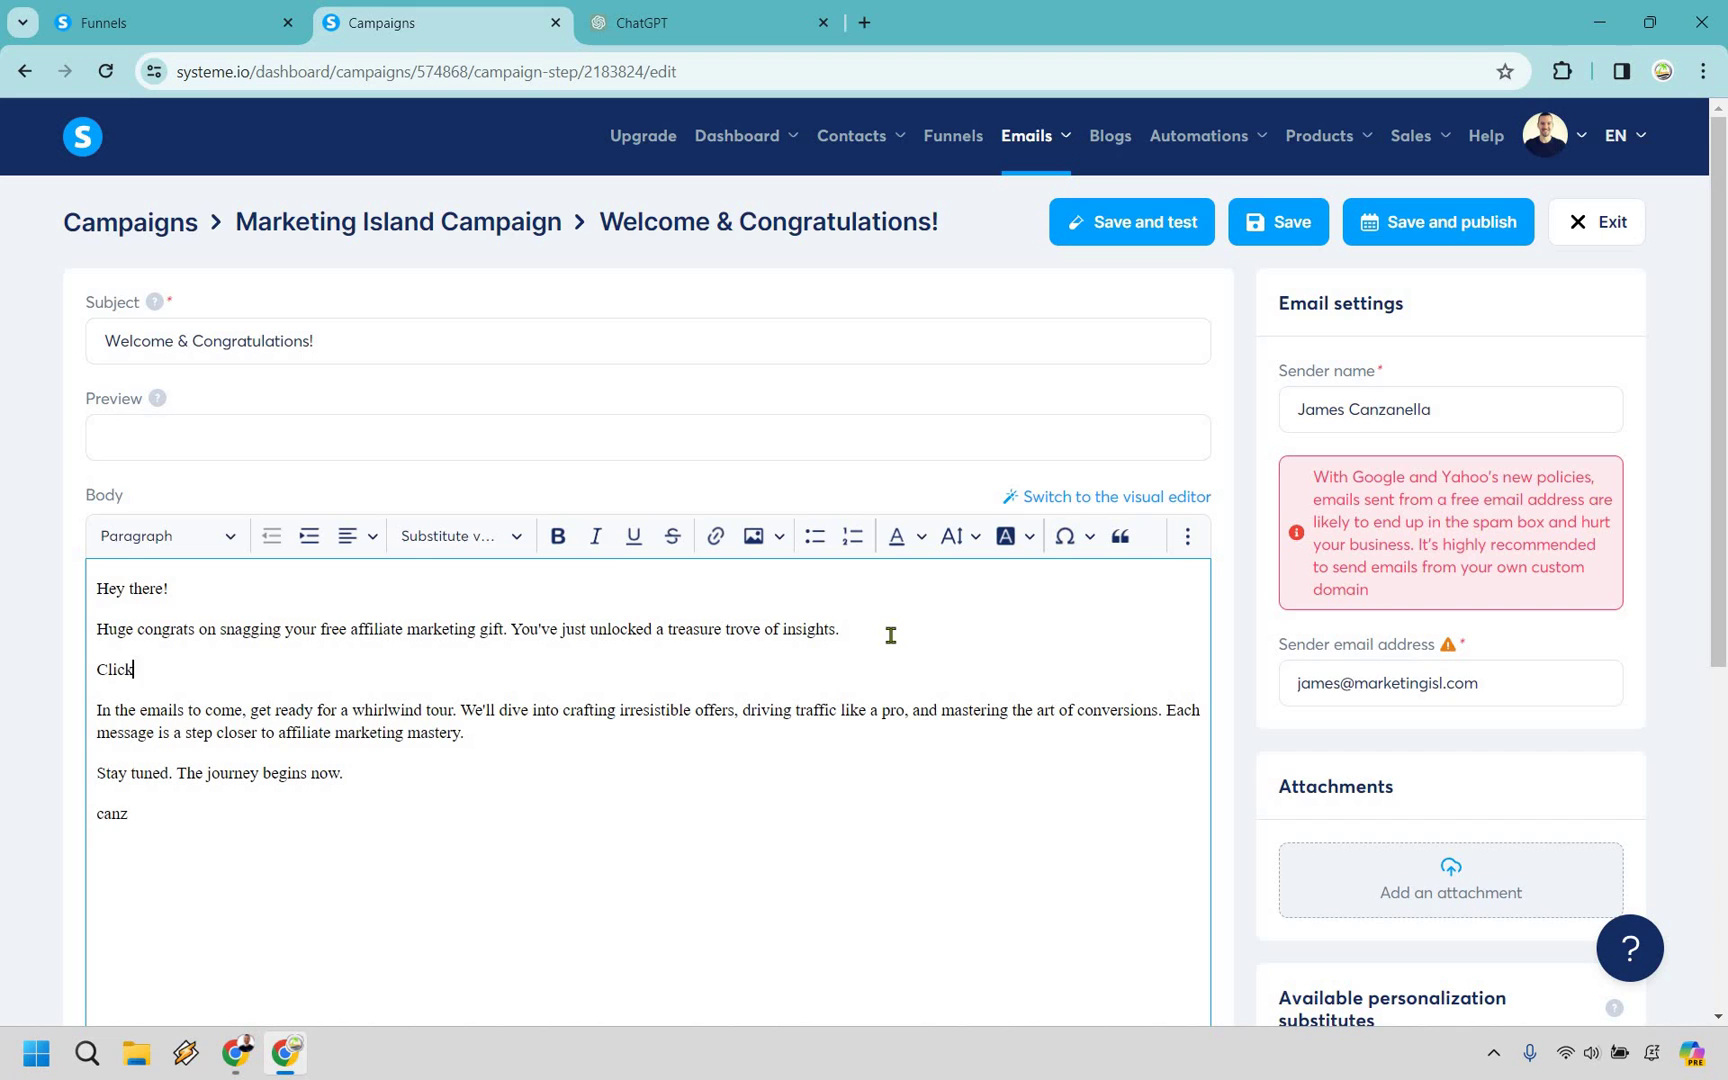
pyautogui.write(' here to get instant access')
pyautogui.hotkey('shift', 'Left')
pyautogui.hotkey('shift', 'Left')
pyautogui.hotkey('shift', 'Left')
pyautogui.hotkey('shift', 'Left')
pyautogui.hotkey('shift', 'Left')
pyautogui.hotkey('shift', 'Left')
pyautogui.hotkey('shift', 'Left')
pyautogui.hotkey('shift', 'Left')
pyautogui.hotkey('shift', 'Left')
pyautogui.hotkey('shift', 'Left')
pyautogui.hotkey('shift', 'Left')
pyautogui.hotkey('shift', 'Left')
pyautogui.hotkey('shift', 'Left')
pyautogui.hotkey('shift', 'Left')
pyautogui.hotkey('shift', 'Left')
pyautogui.hotkey('shift', 'Left')
pyautogui.hotkey('shift', 'Left')
pyautogui.hotkey('shift', 'Left')
pyautogui.hotkey('shift', 'Left')
pyautogui.hotkey('shift', 'Left')
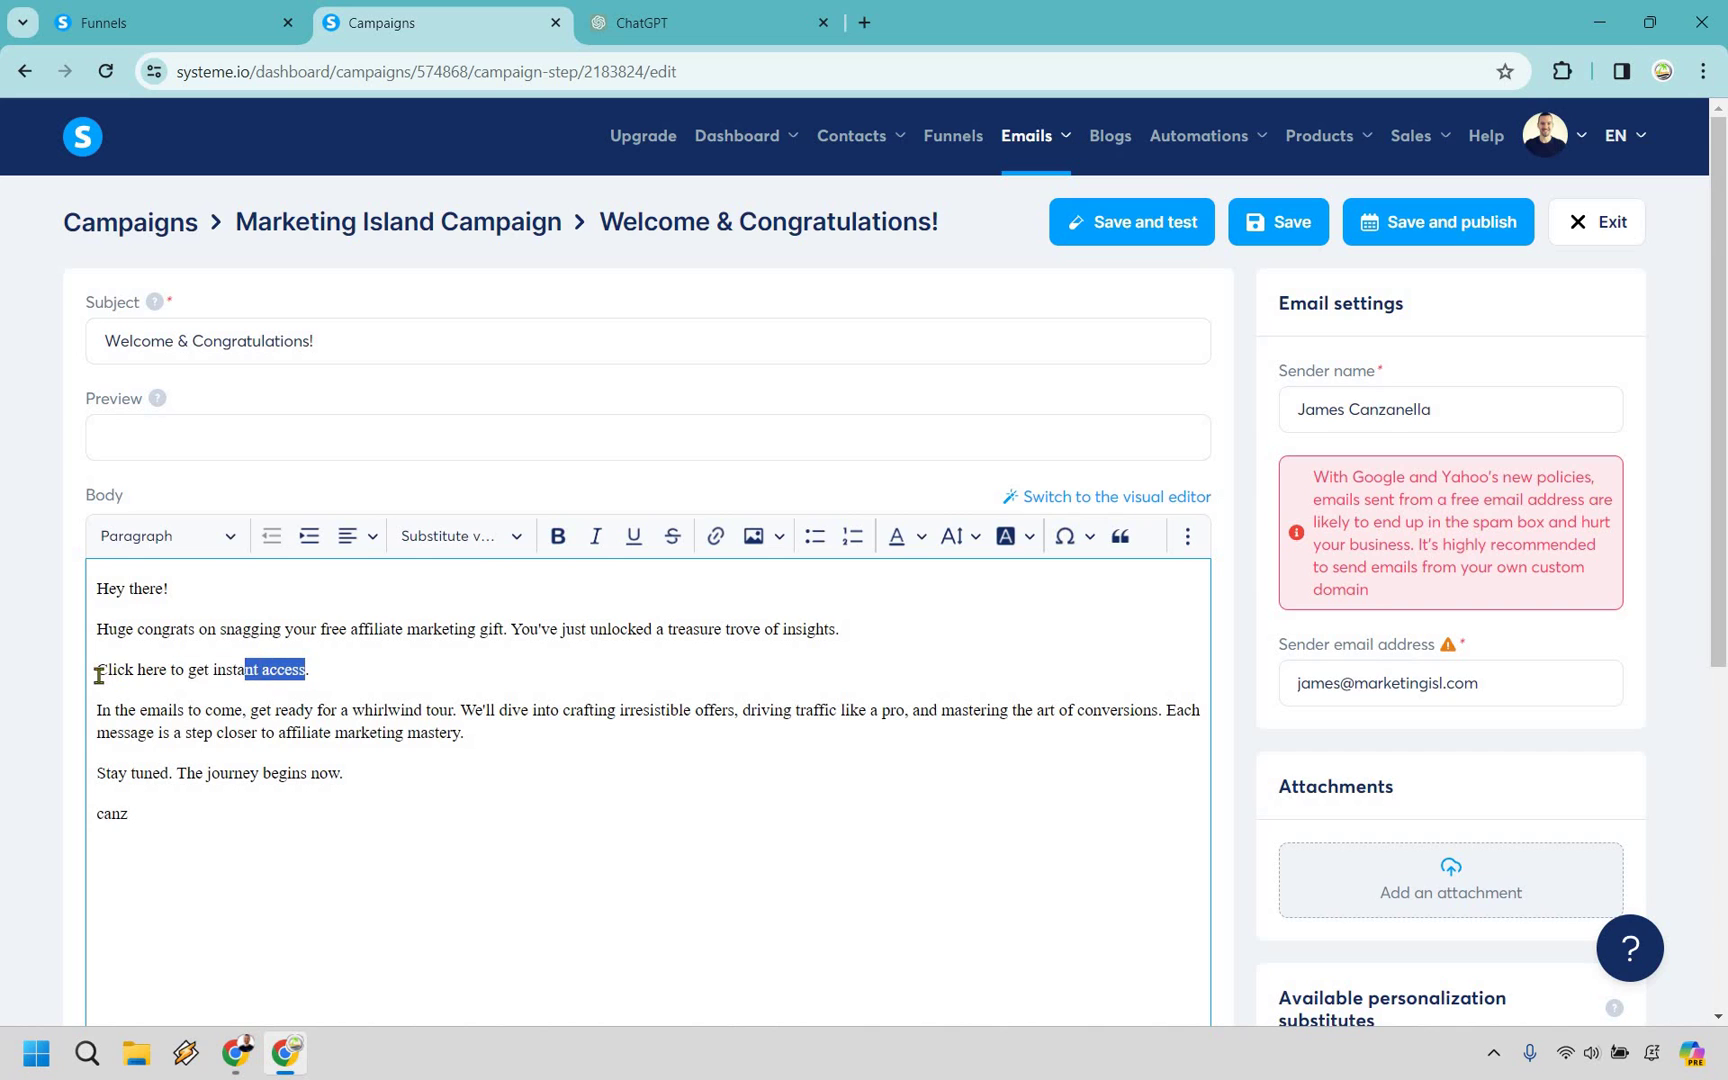
pyautogui.hotkey('shift', 'Left')
pyautogui.hotkey('ctrl', 'k')
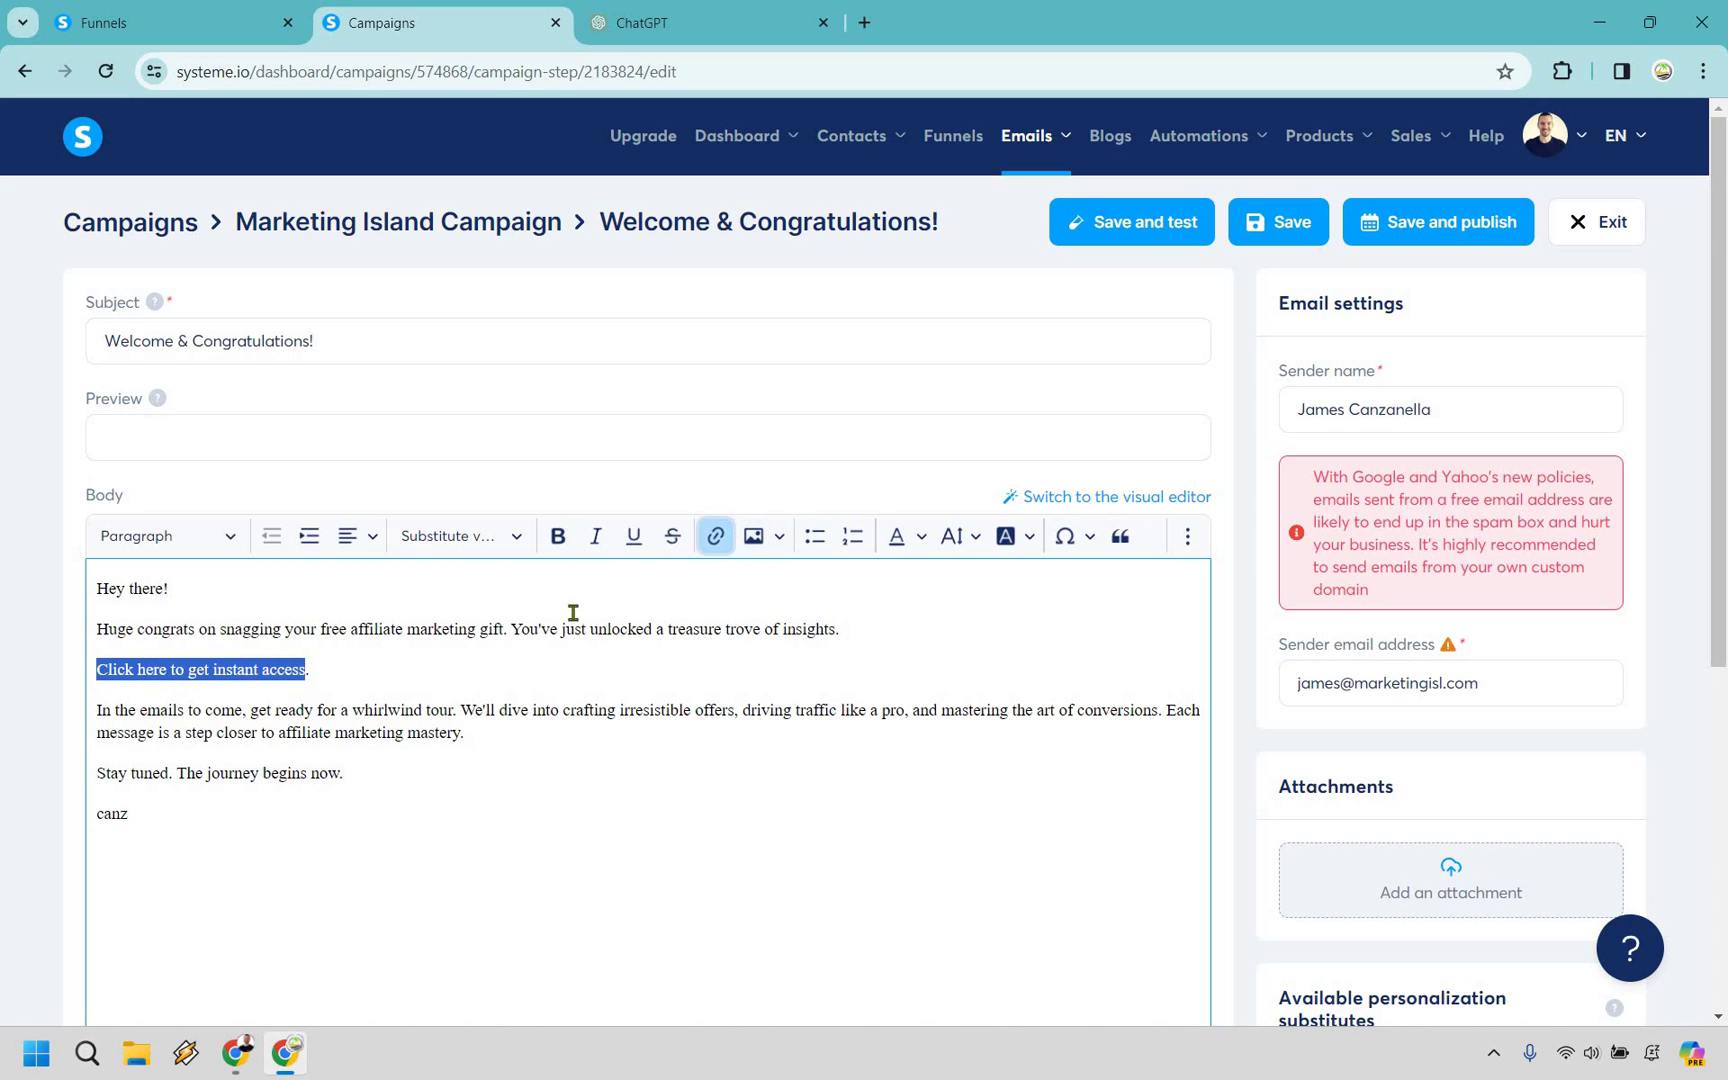
pyautogui.write('www.aol.com')
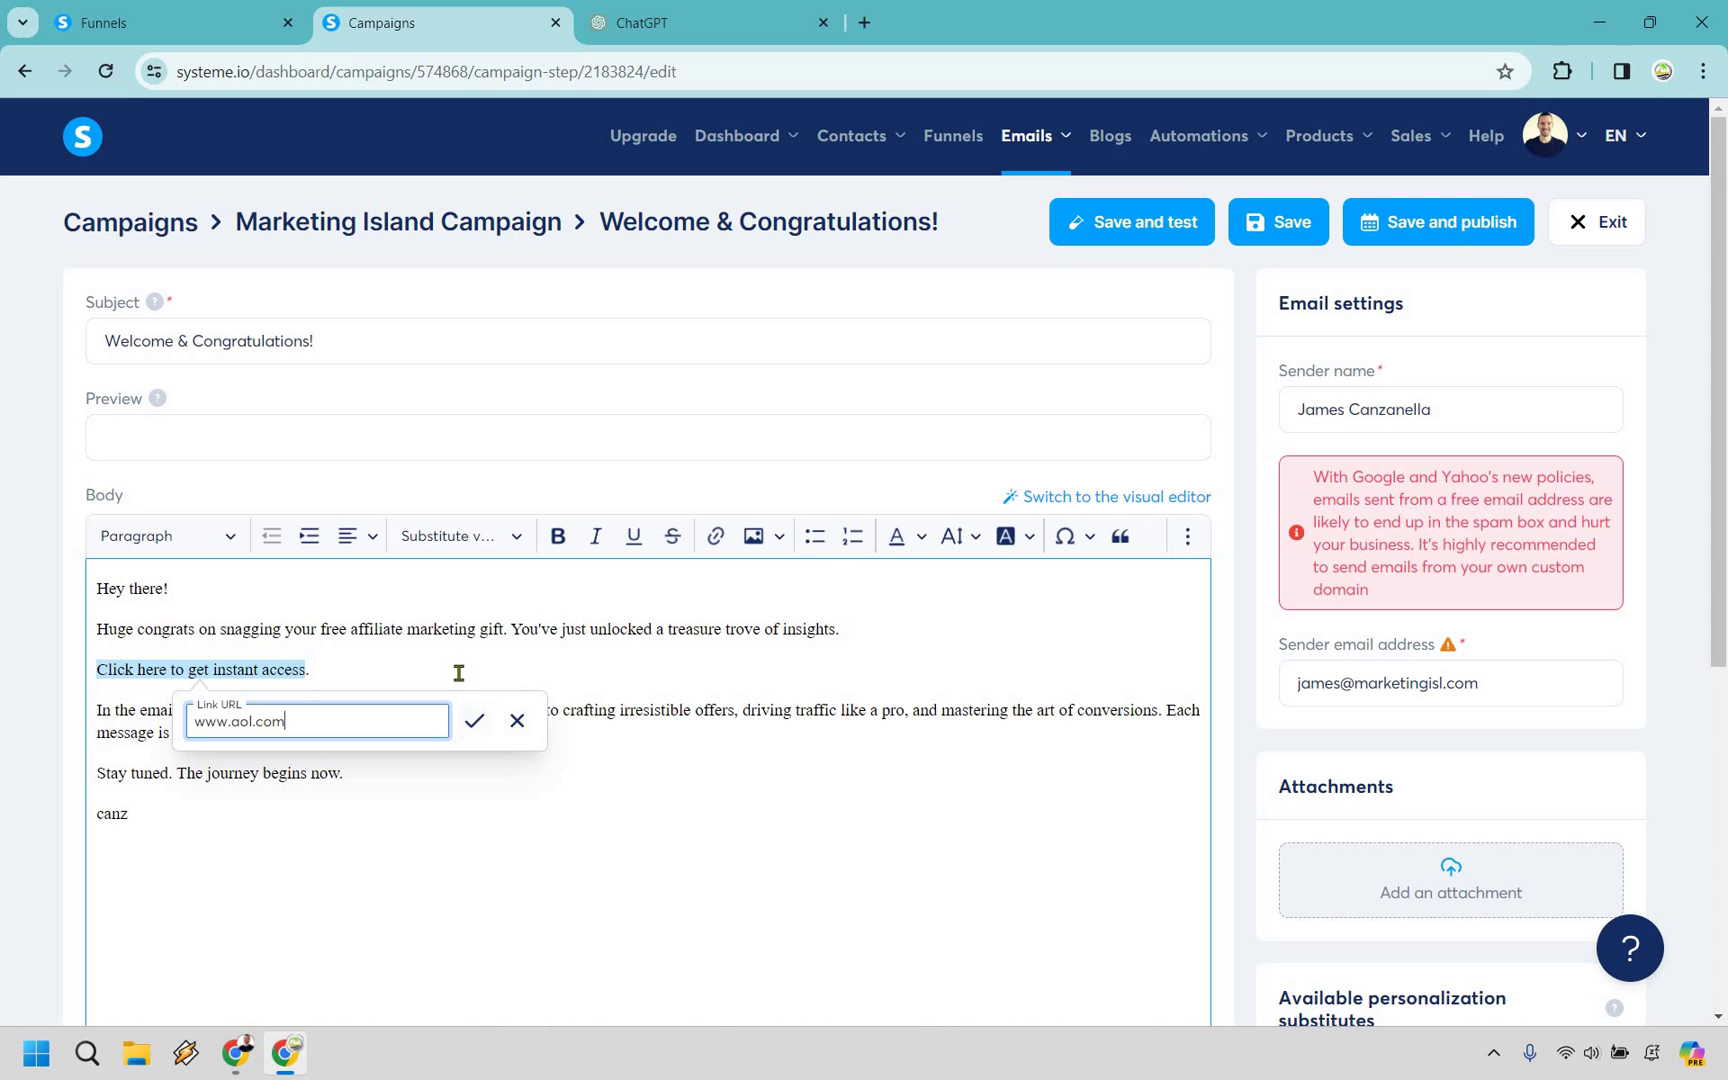
pyautogui.click(475, 720)
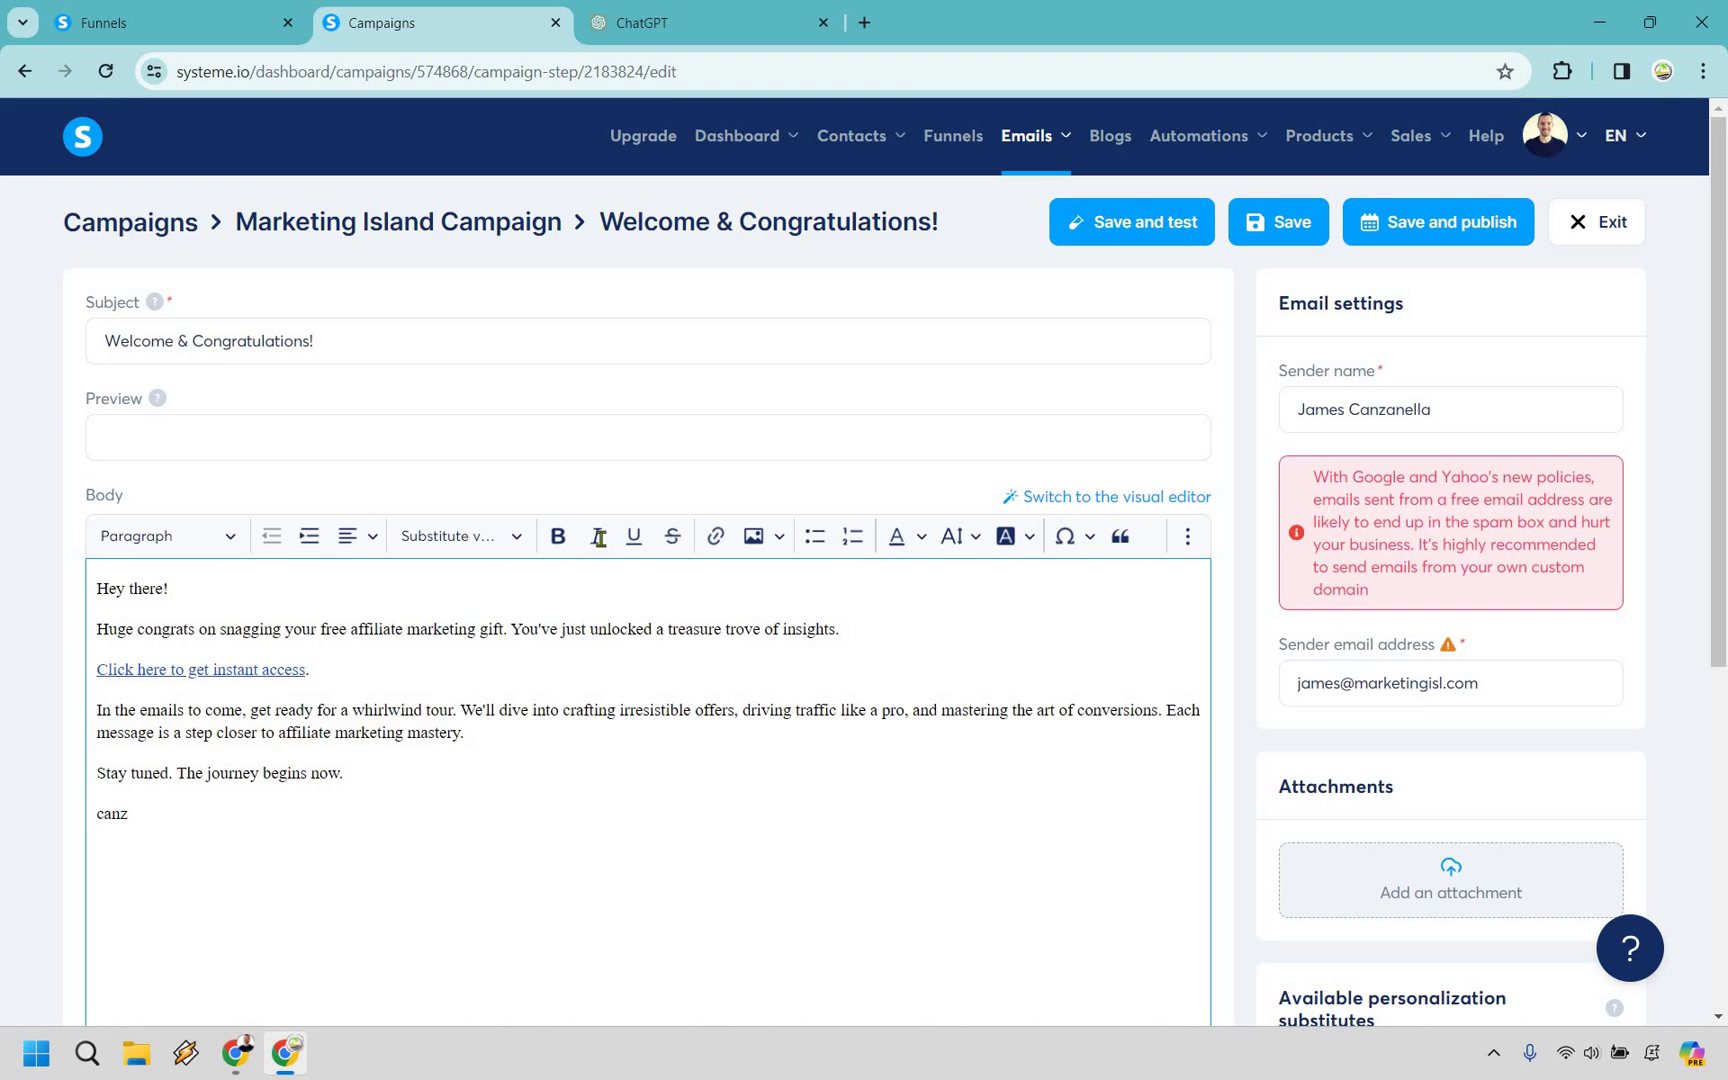
# Review the welcome email body, save it with Ctrl+S, and start publishing it
pyautogui.scroll(-3, 602, 489)
pyautogui.scroll(-2, 1400, 805)
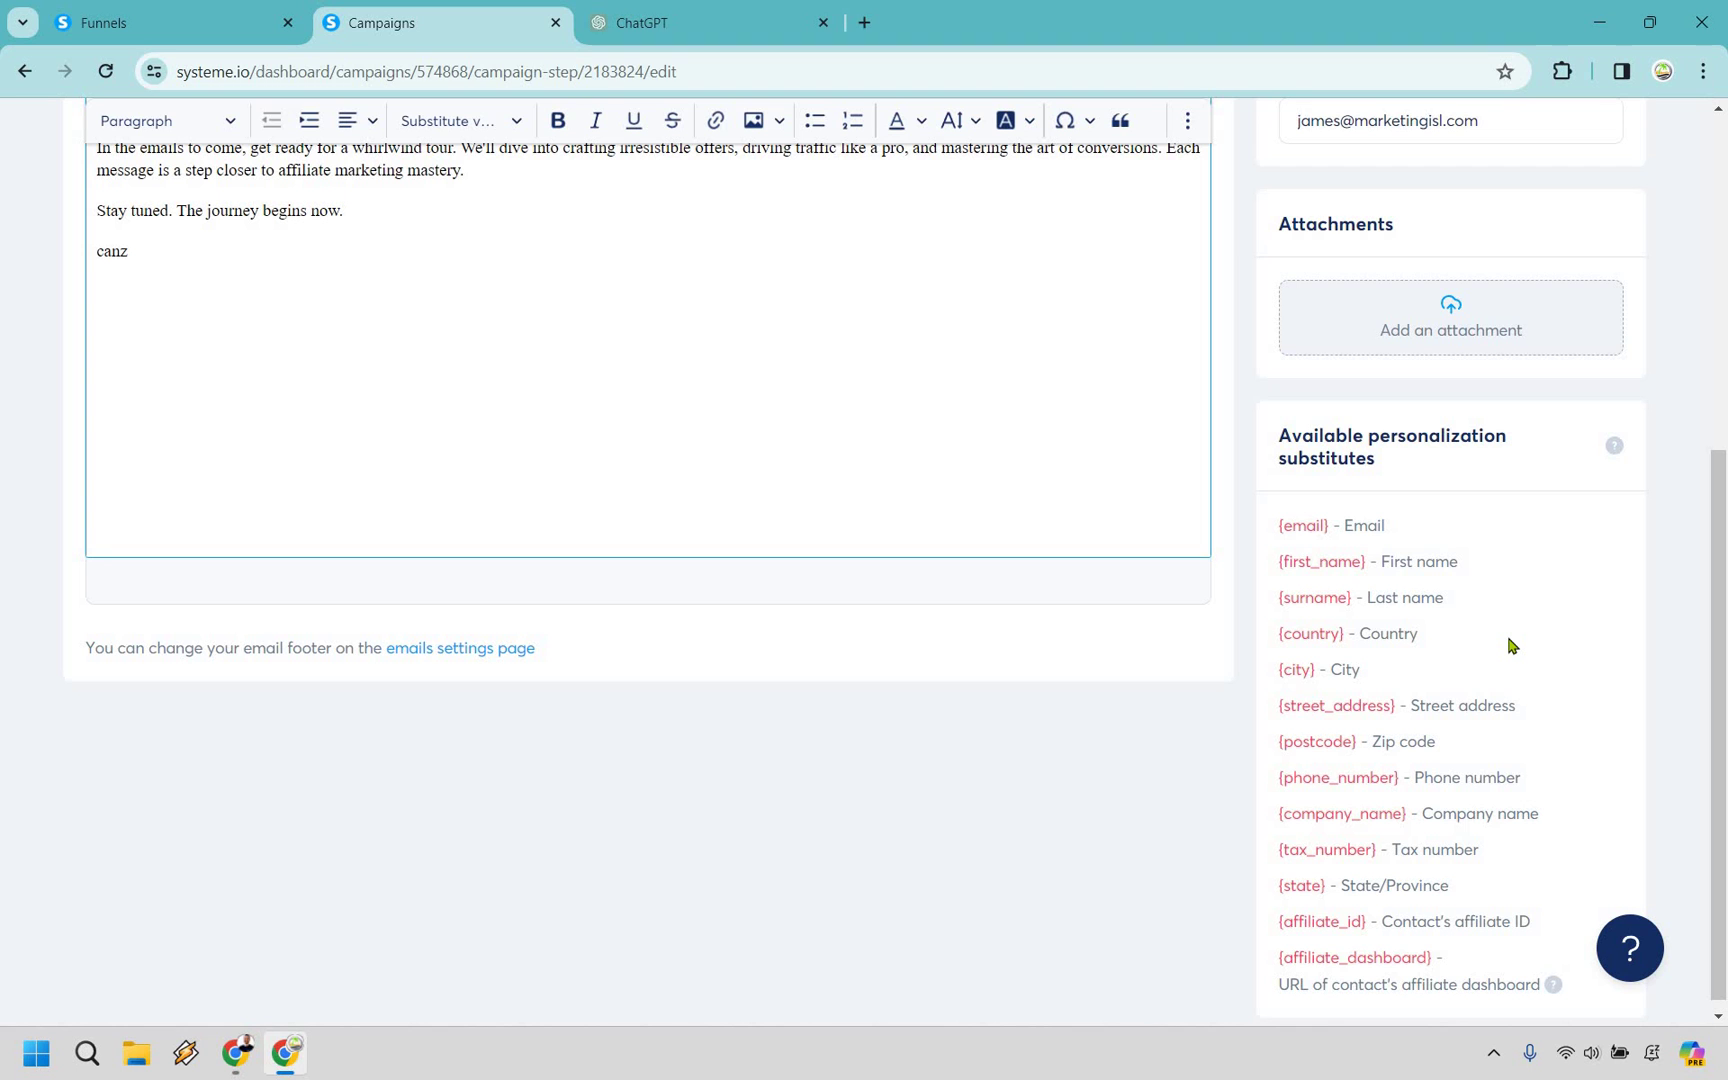
pyautogui.scroll(-1, 1640, 642)
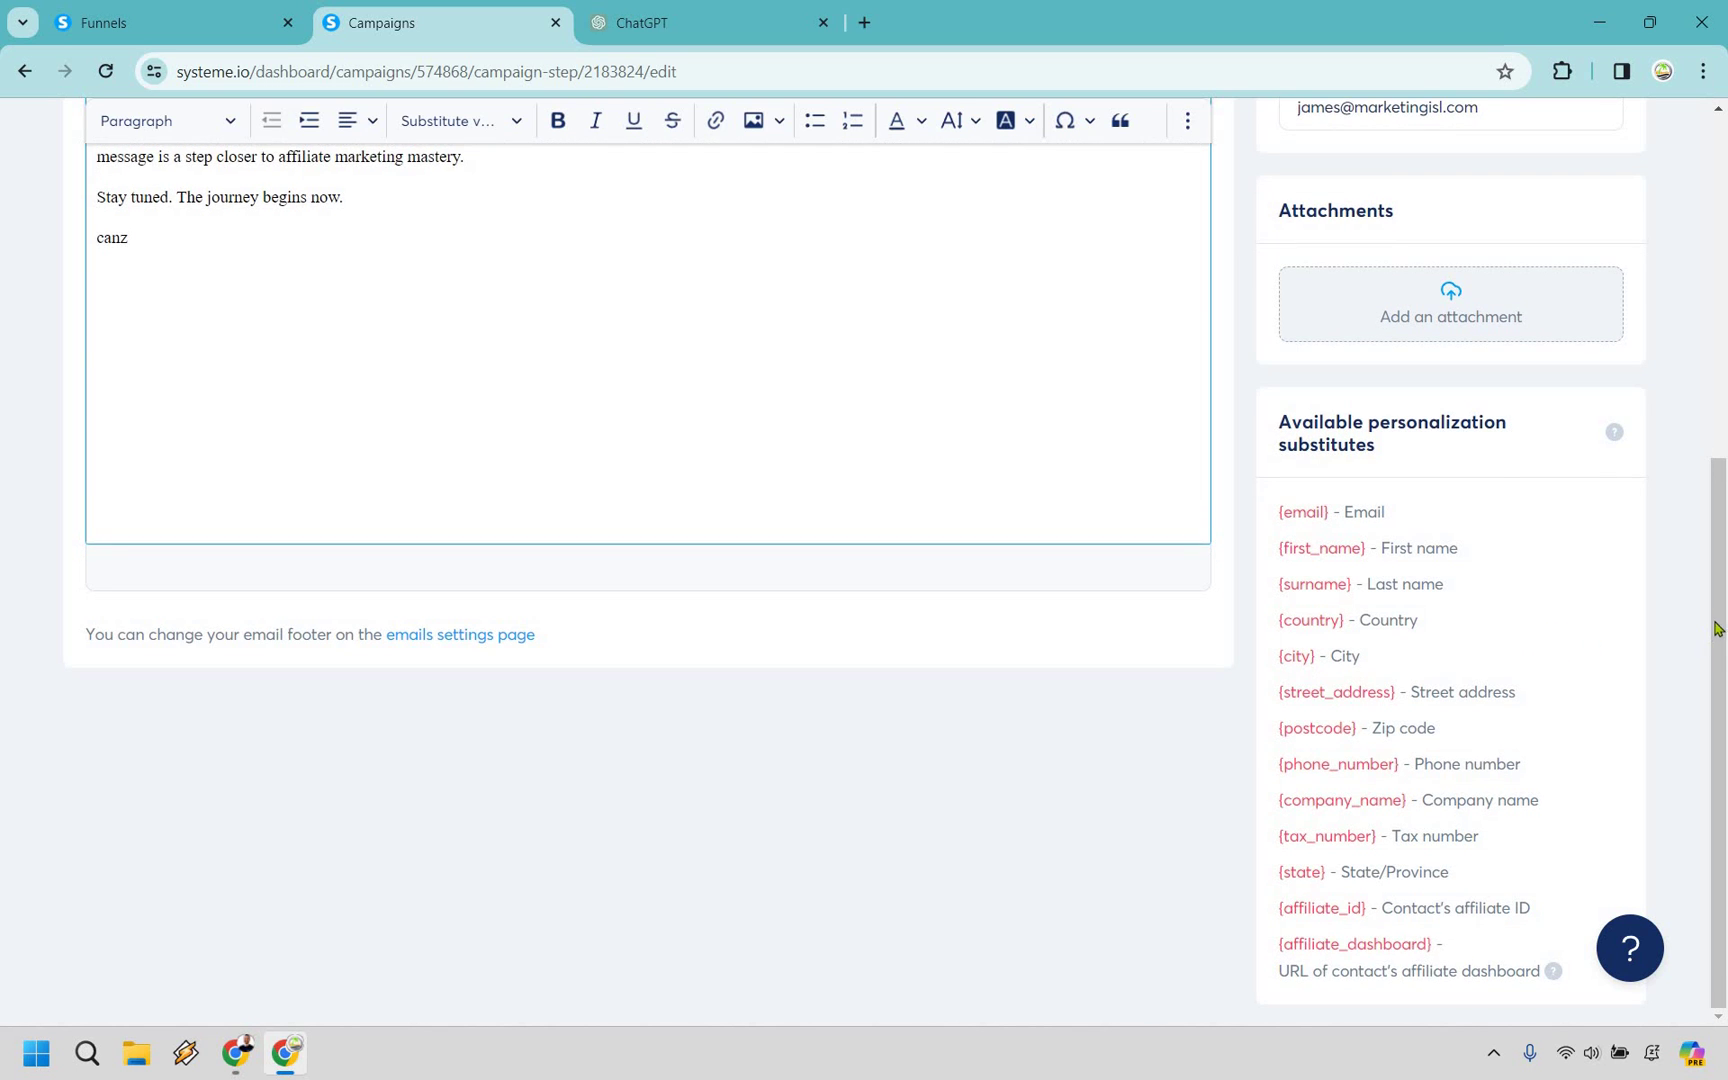
pyautogui.scroll(5, 1716, 628)
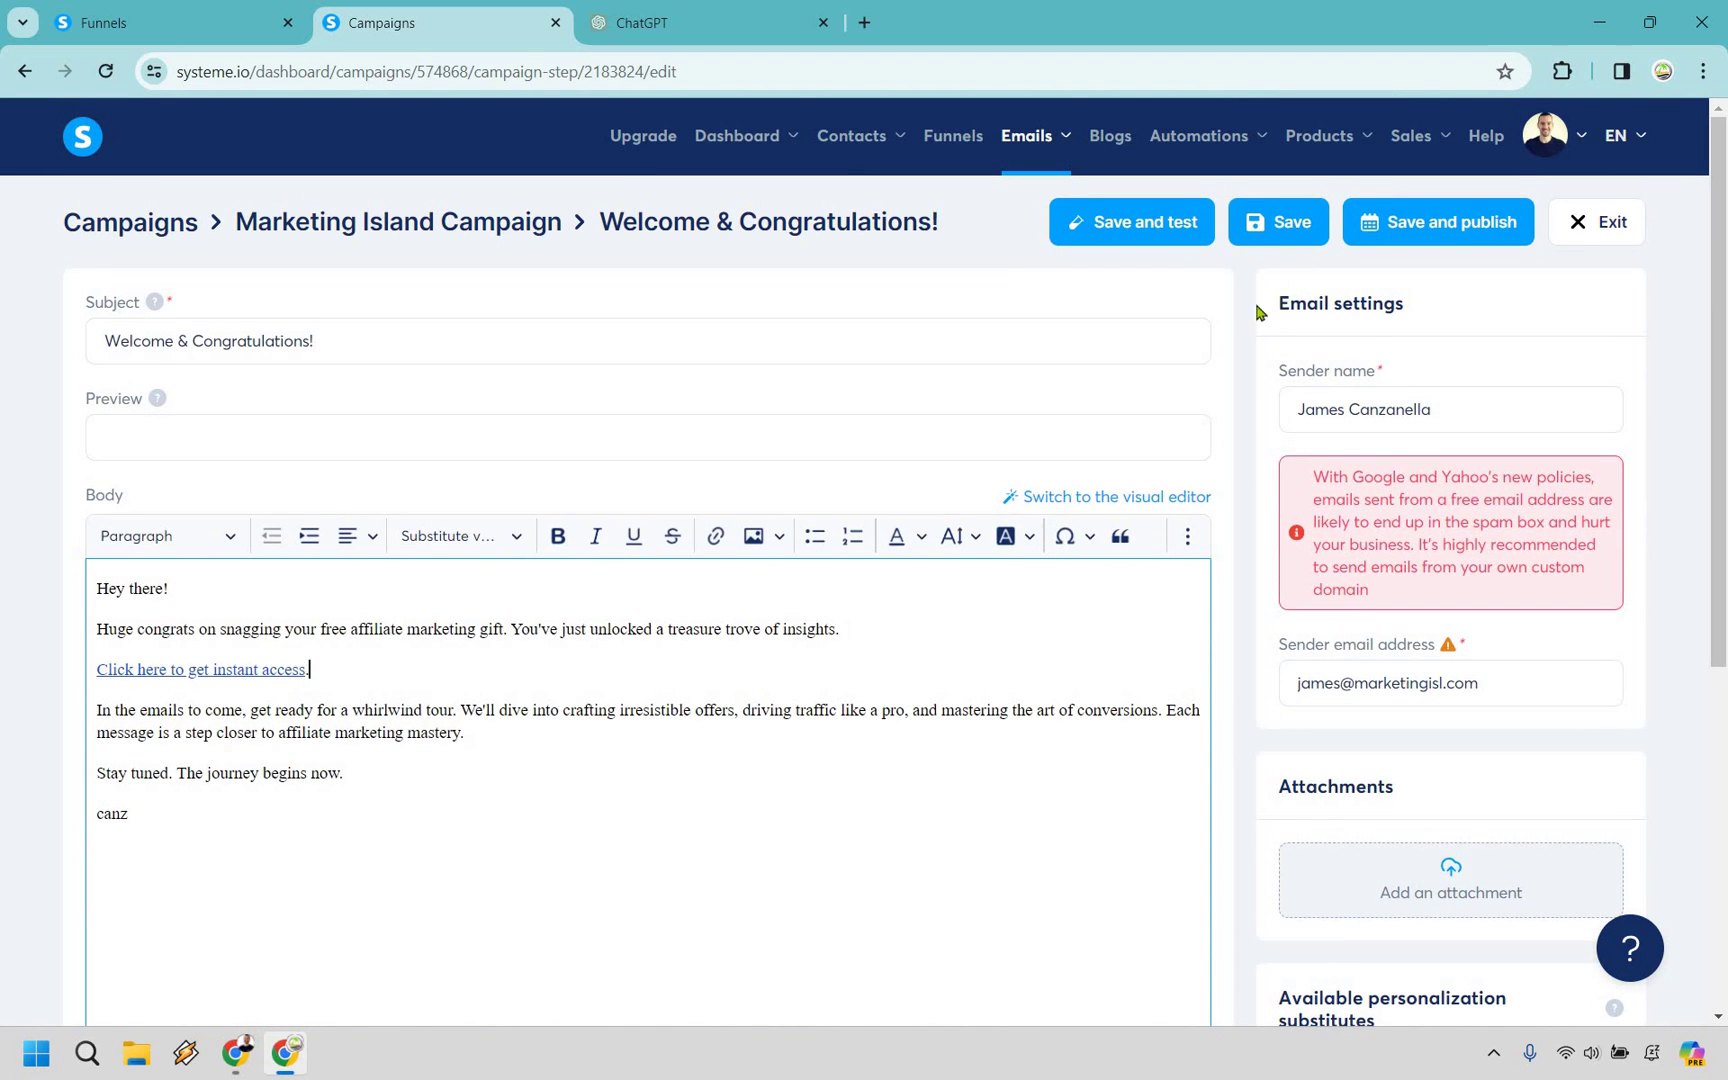
pyautogui.hotkey('ctrl', 's')
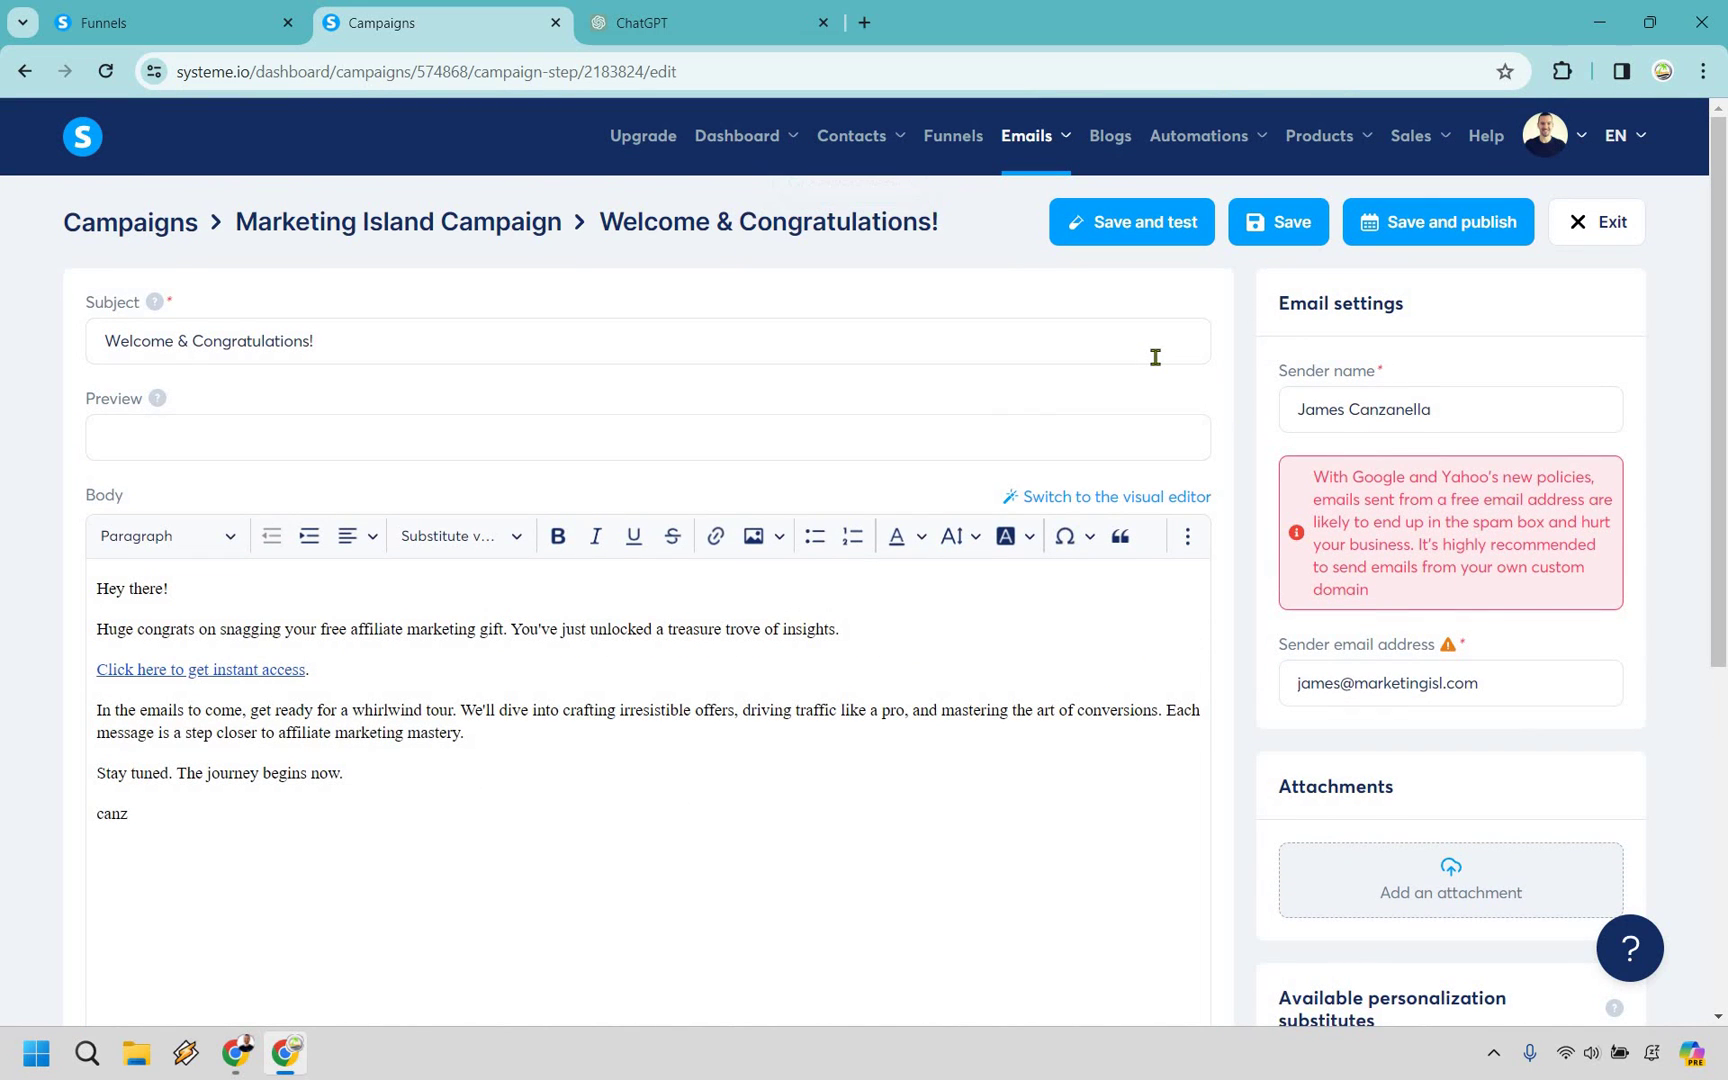
pyautogui.click(1420, 233)
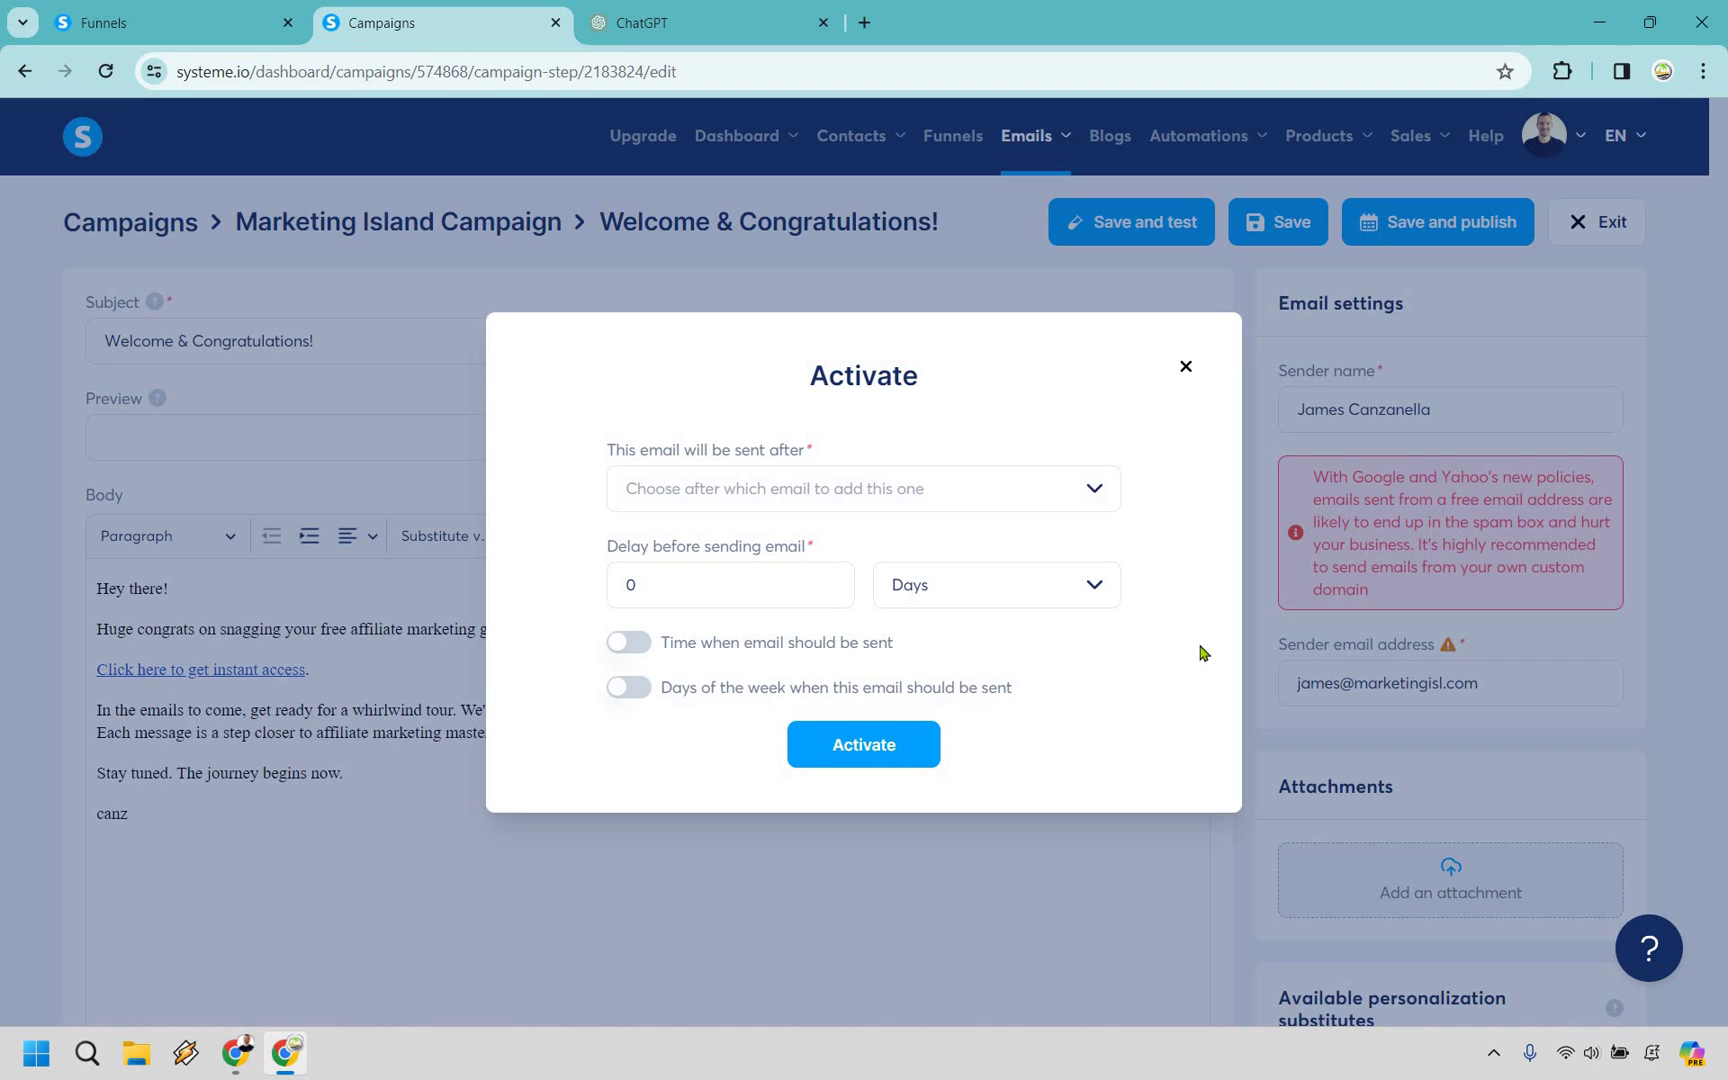
# Activate the Welcome & Congratulations! email with a 0-day delay
pyautogui.click(879, 753)
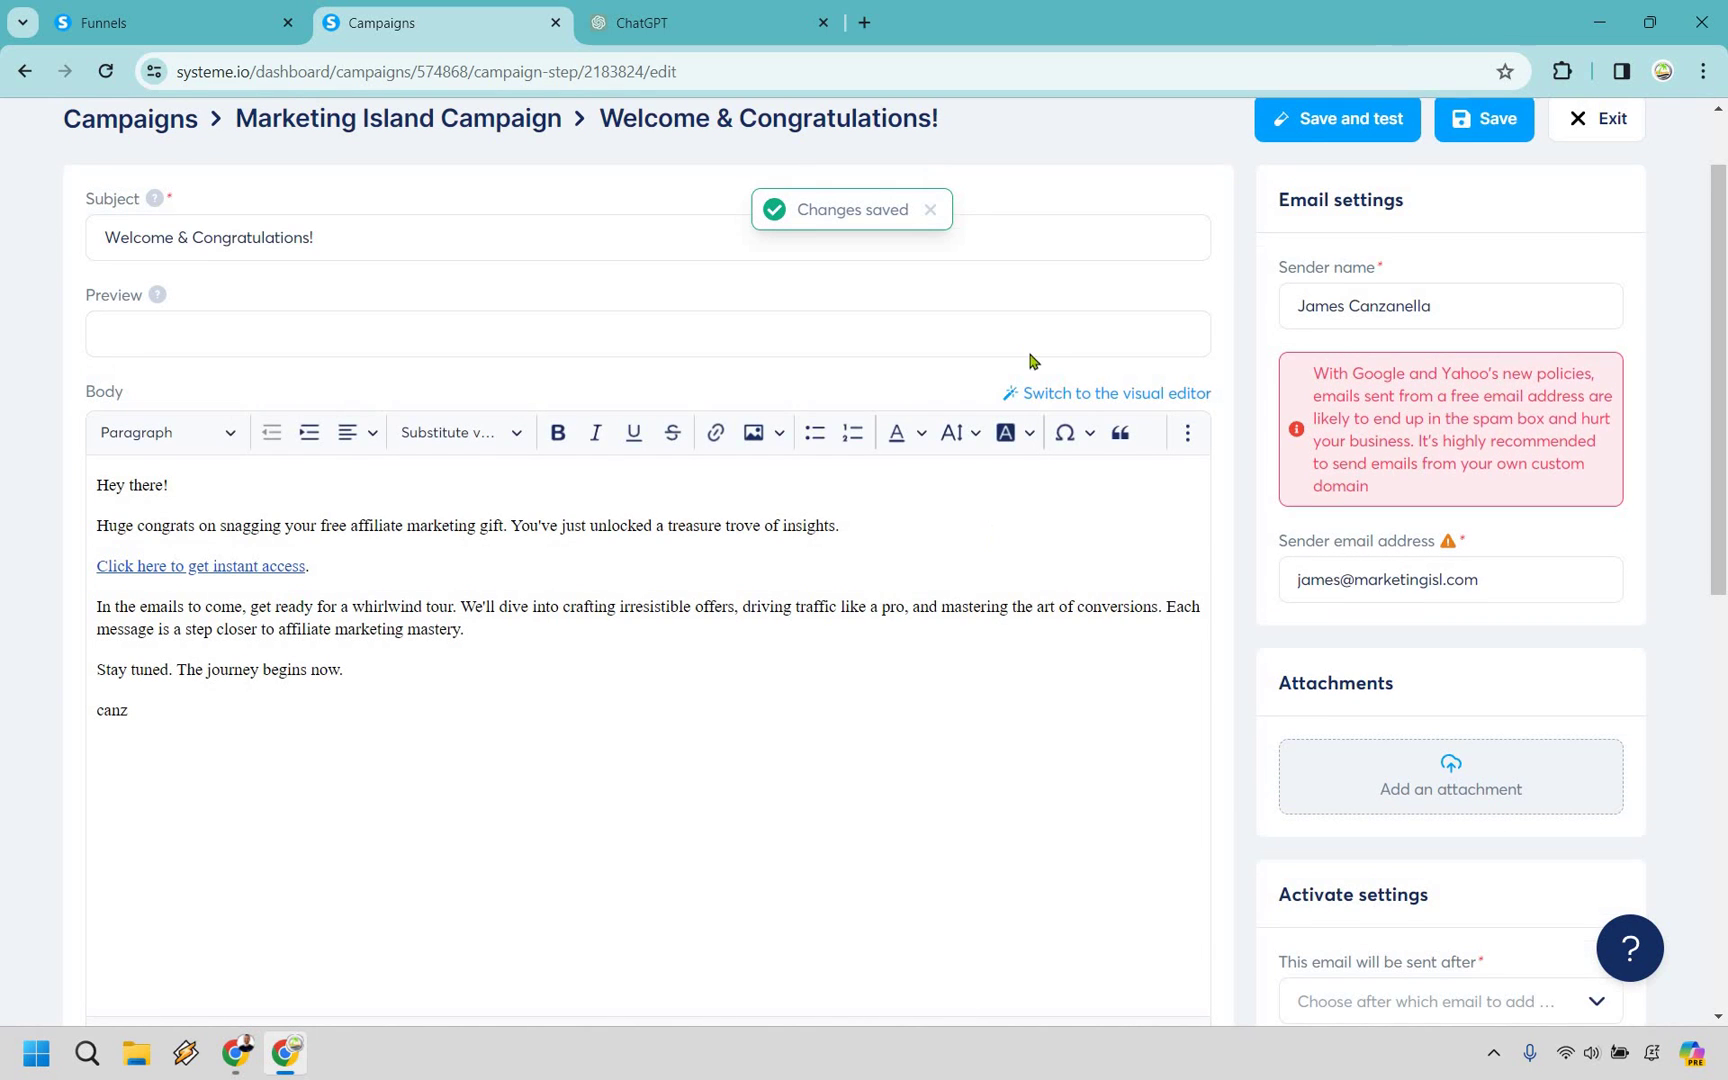
# Add 'The #1 Affiliate Marketing Tip Revealed!' email to the Marketing Island Campaign
pyautogui.scroll(1, 1035, 360)
pyautogui.moveTo(1036, 150)
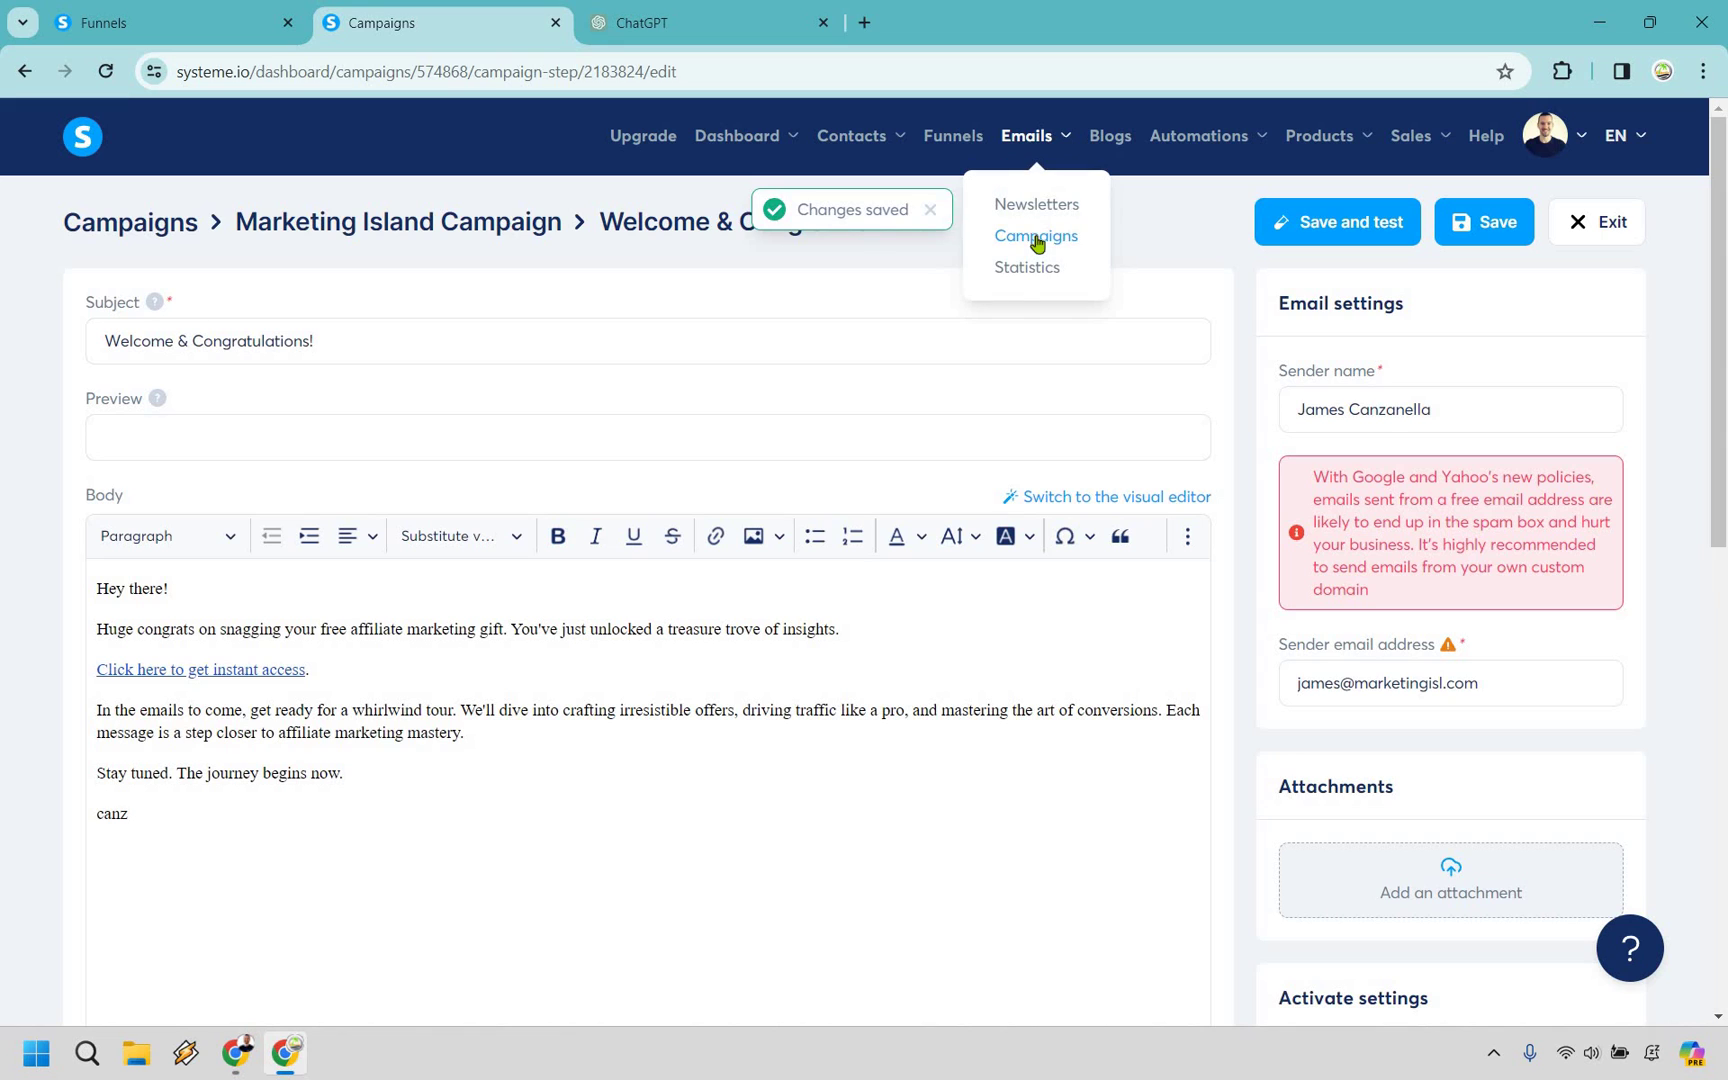
pyautogui.click(1036, 240)
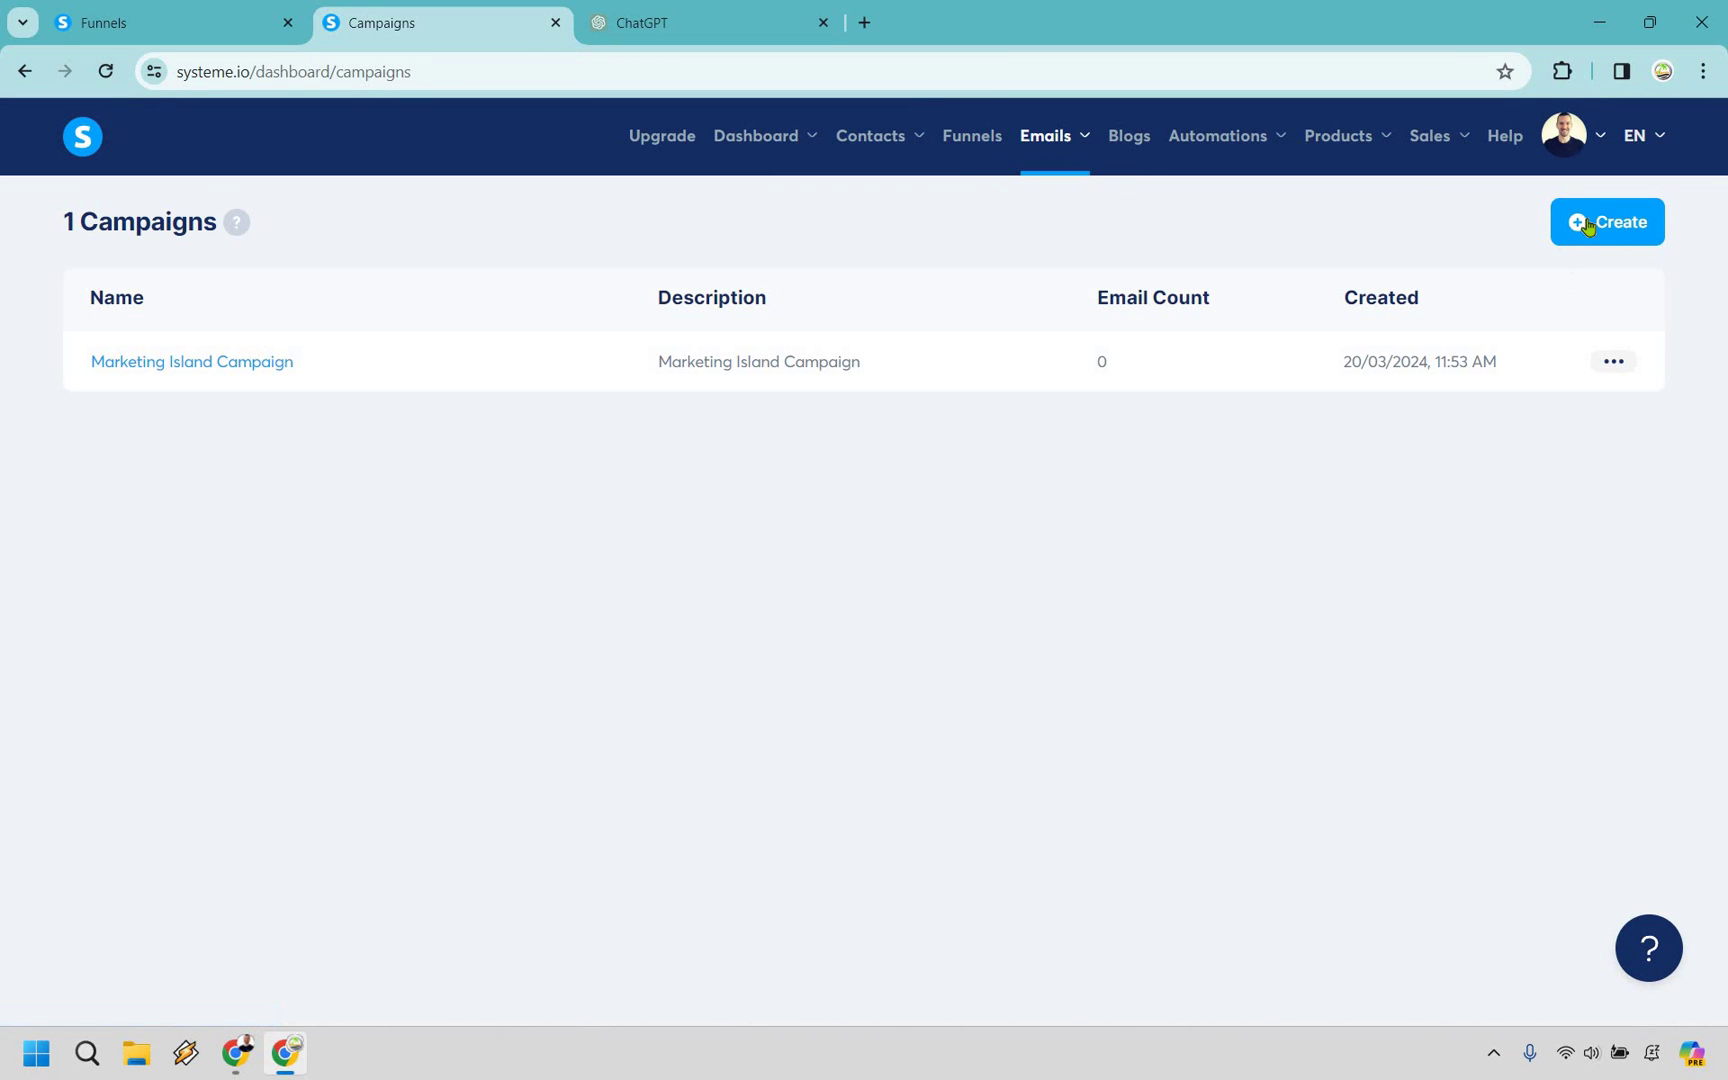
pyautogui.click(1593, 222)
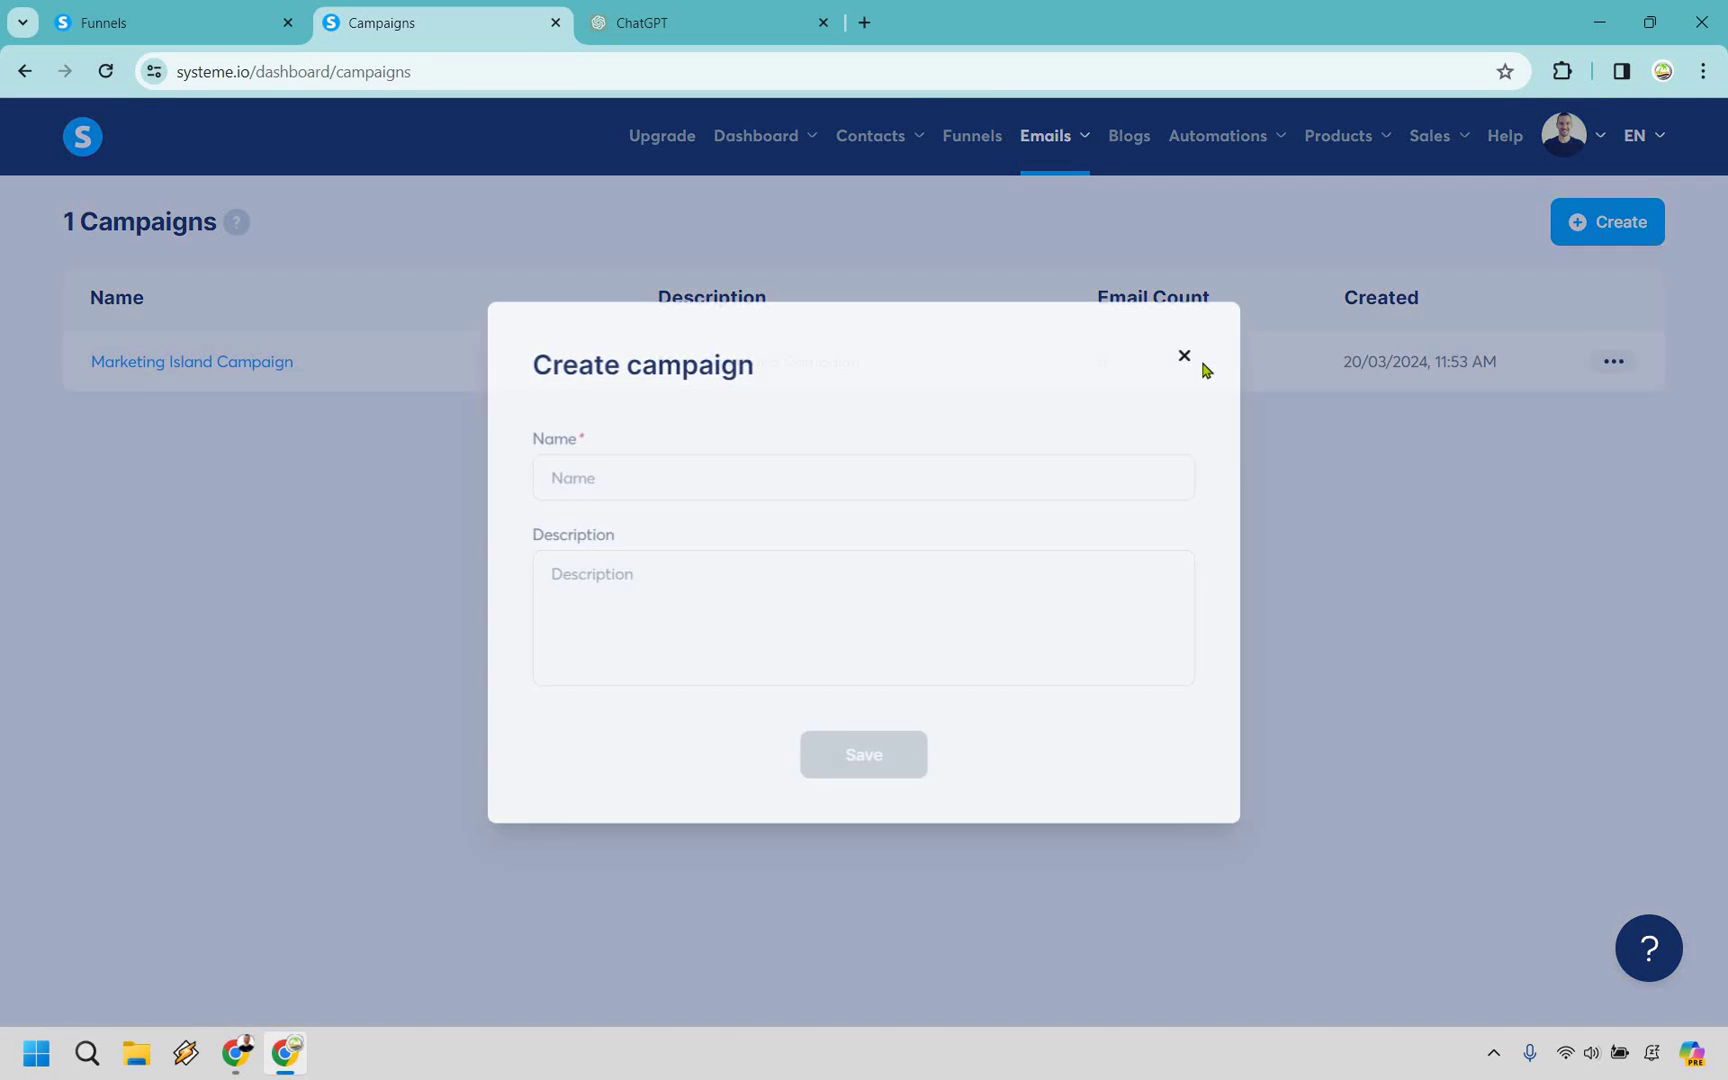
pyautogui.click(1303, 587)
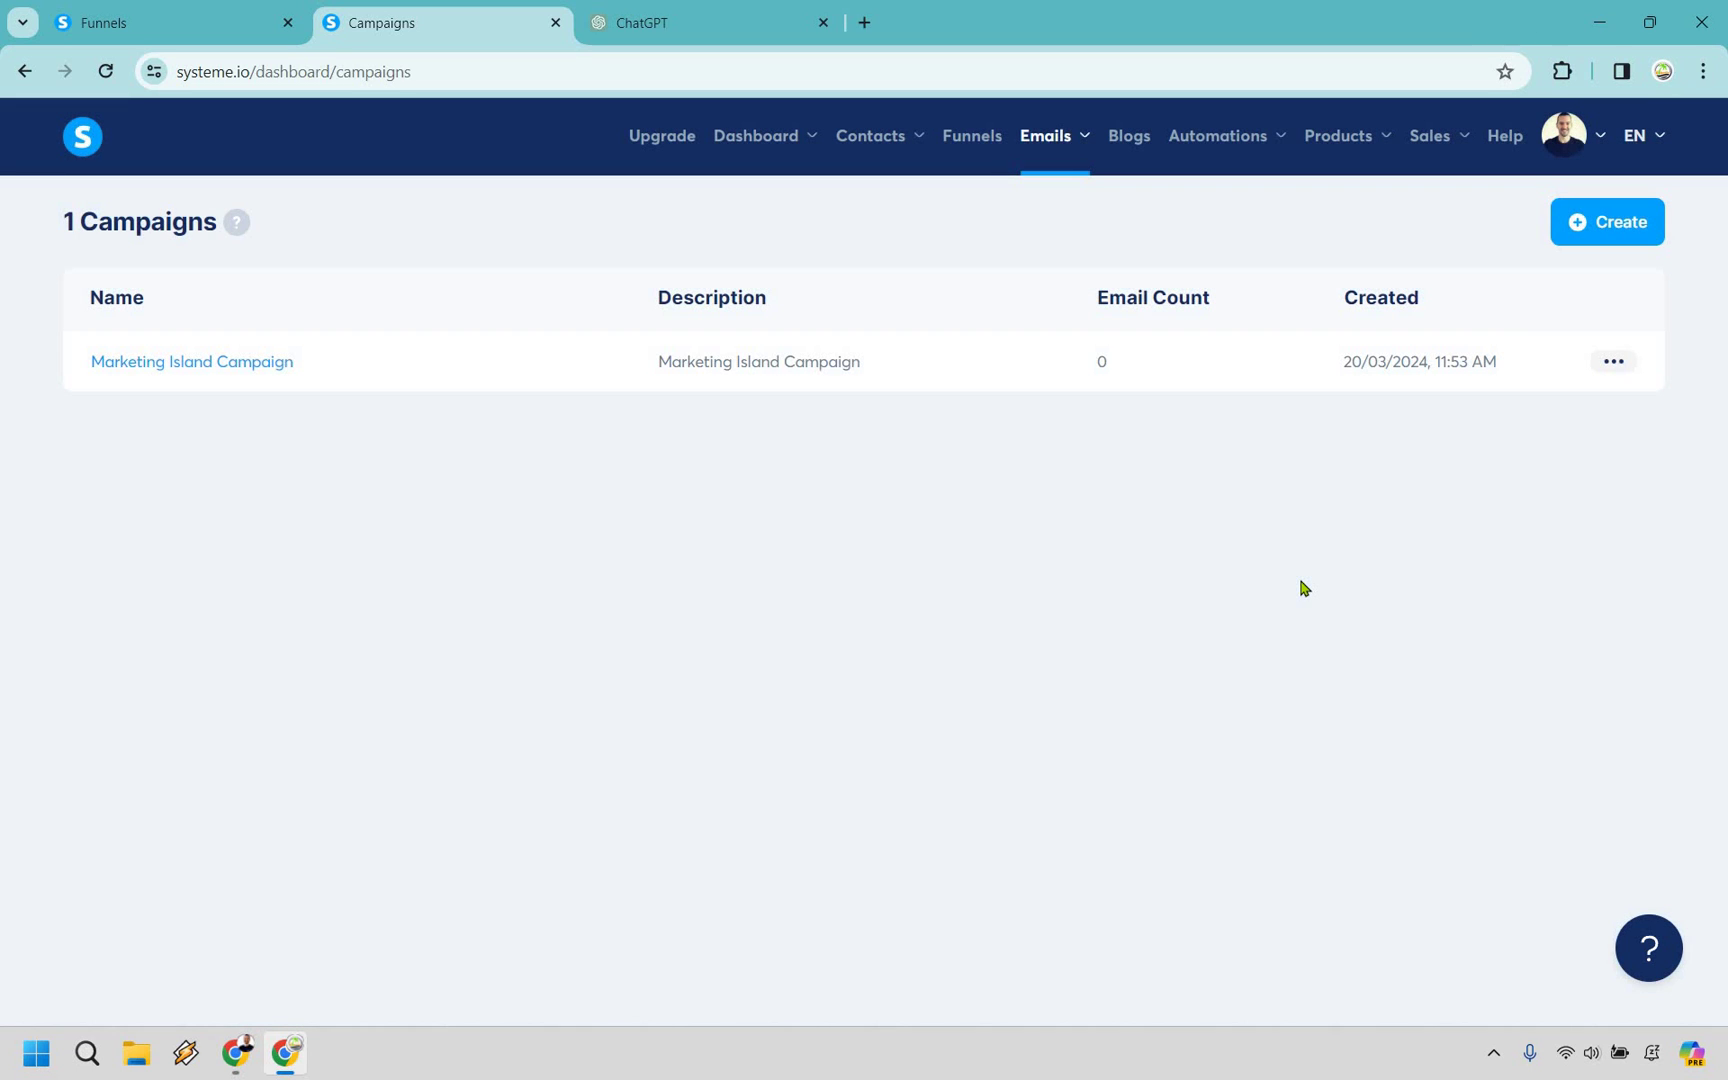
pyautogui.click(256, 366)
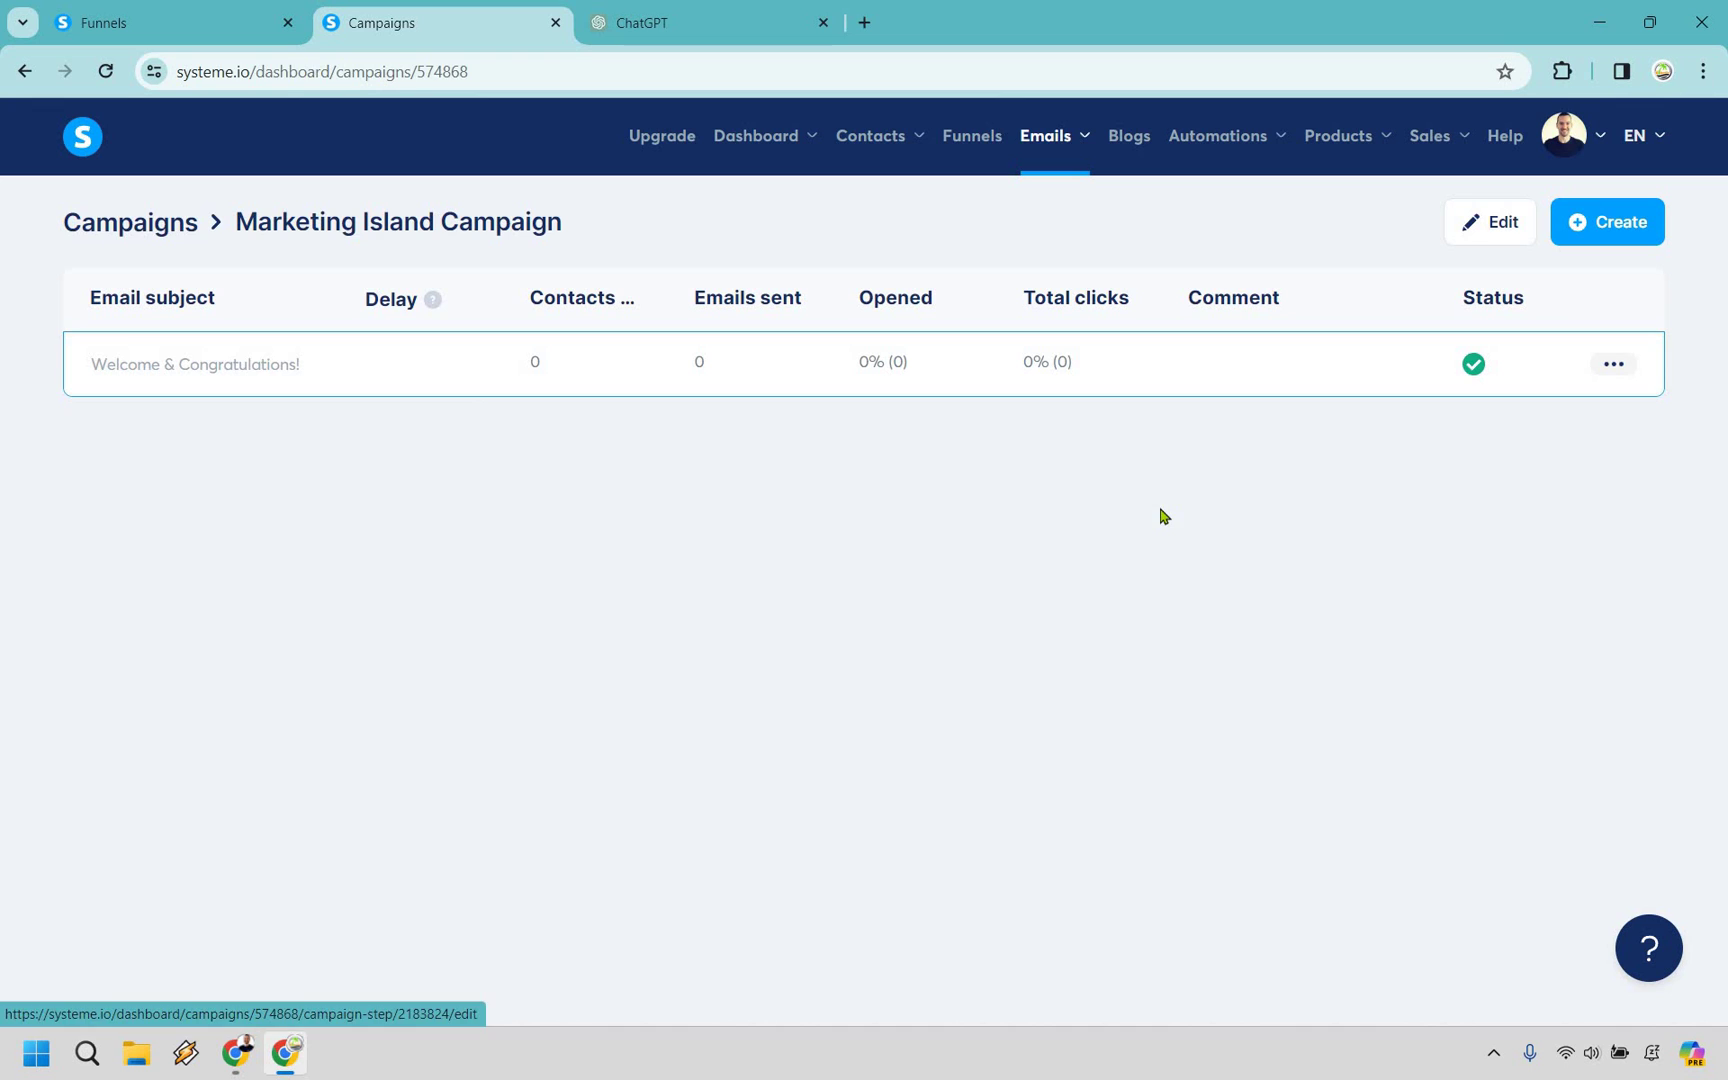
pyautogui.click(1618, 228)
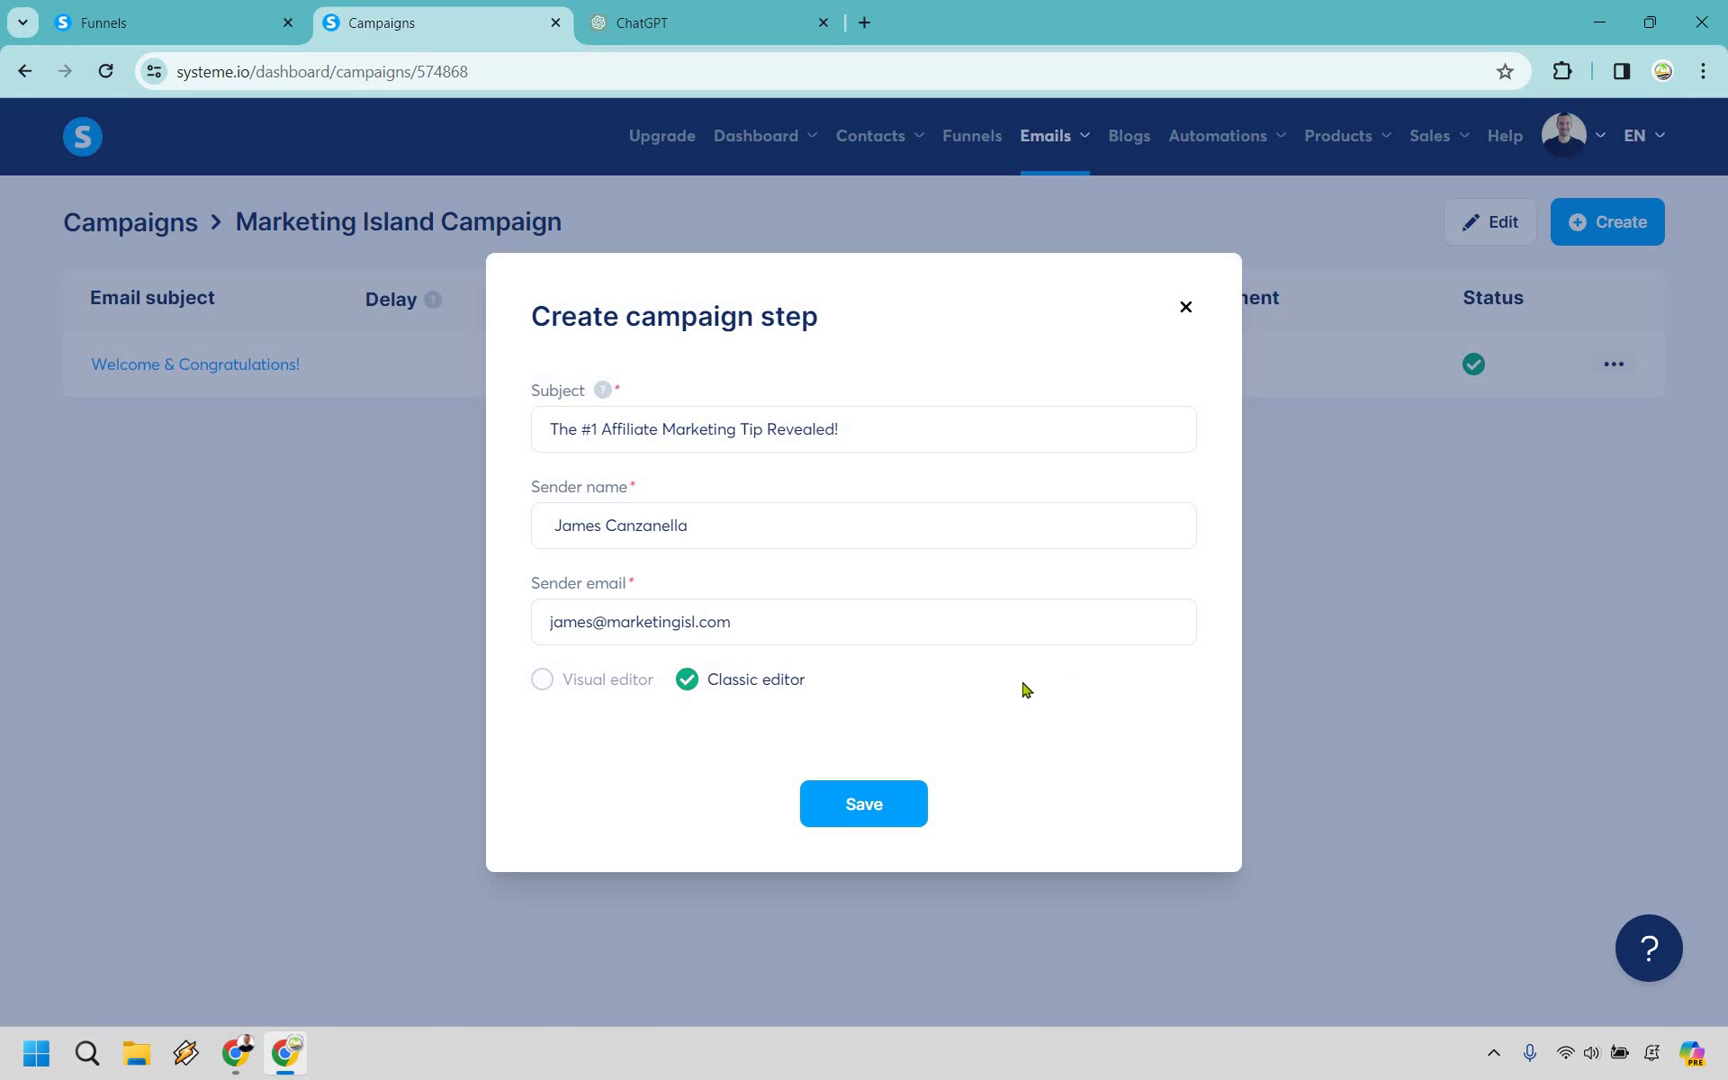
pyautogui.click(876, 812)
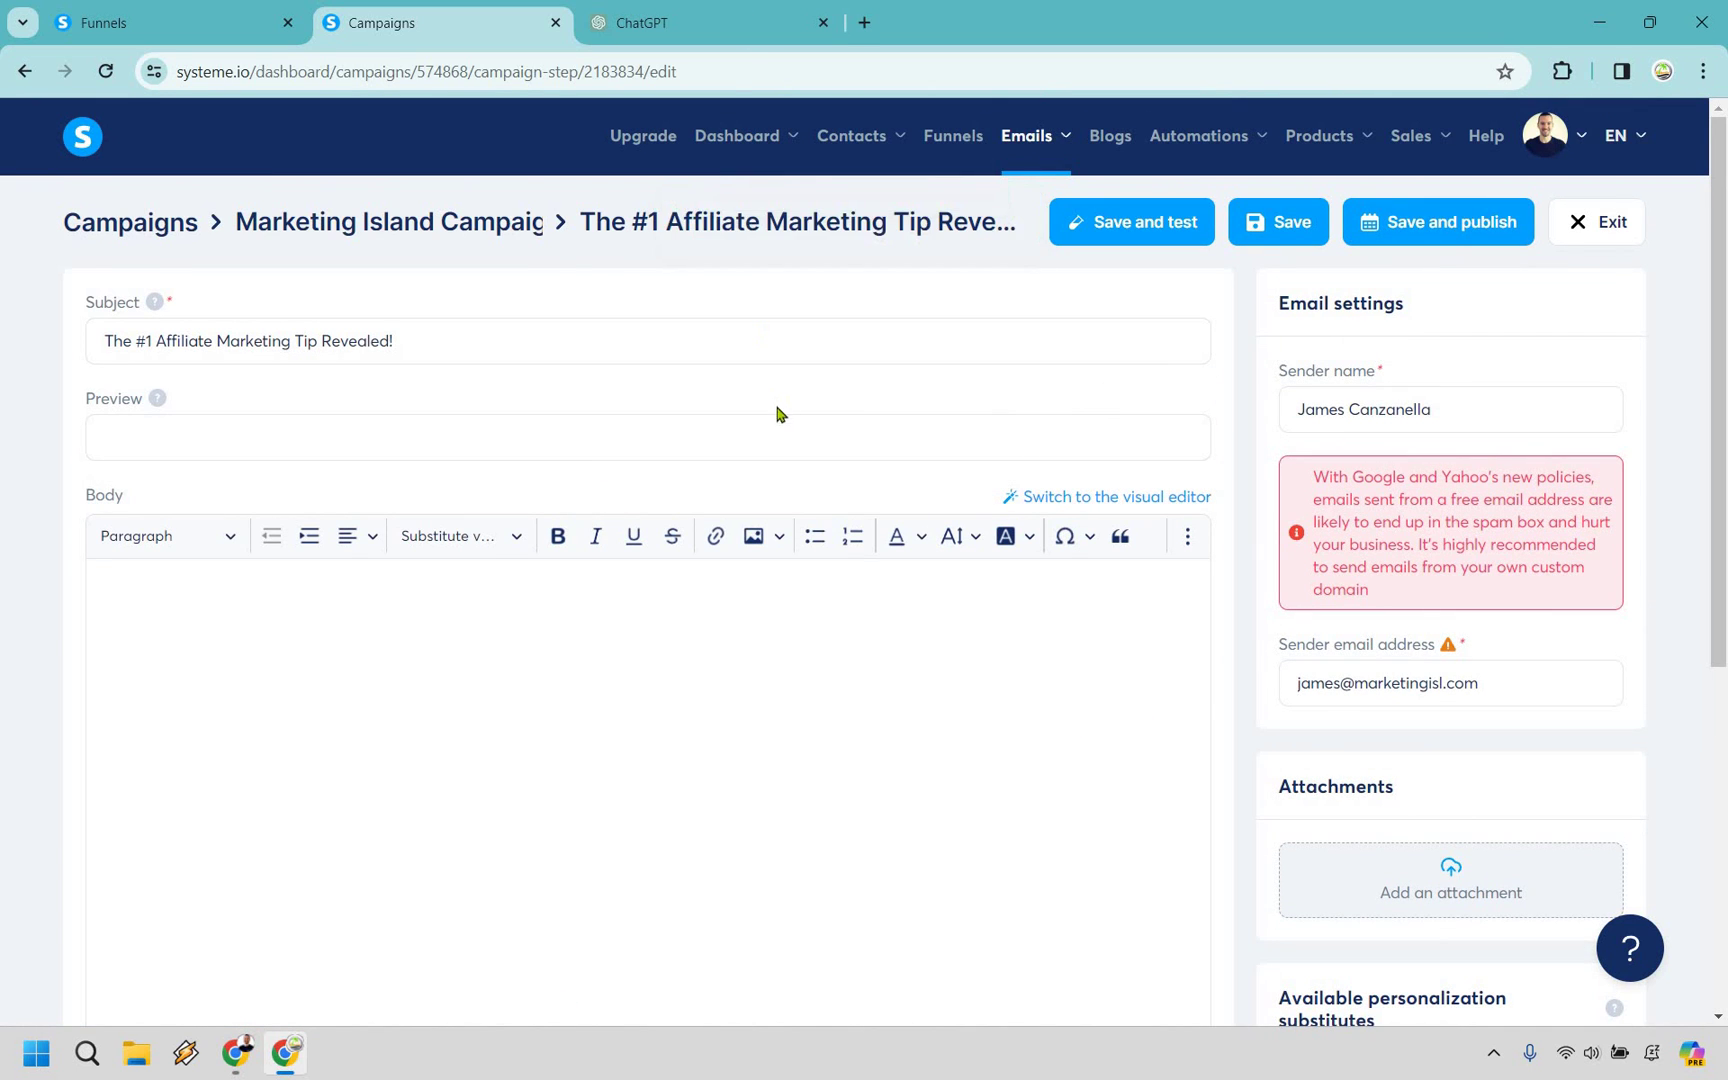
# Select ChatGPT's draft body text for the affiliate tip email
pyautogui.hotkey('ctrl', 'Tab')
pyautogui.scroll(-2, 652, 790)
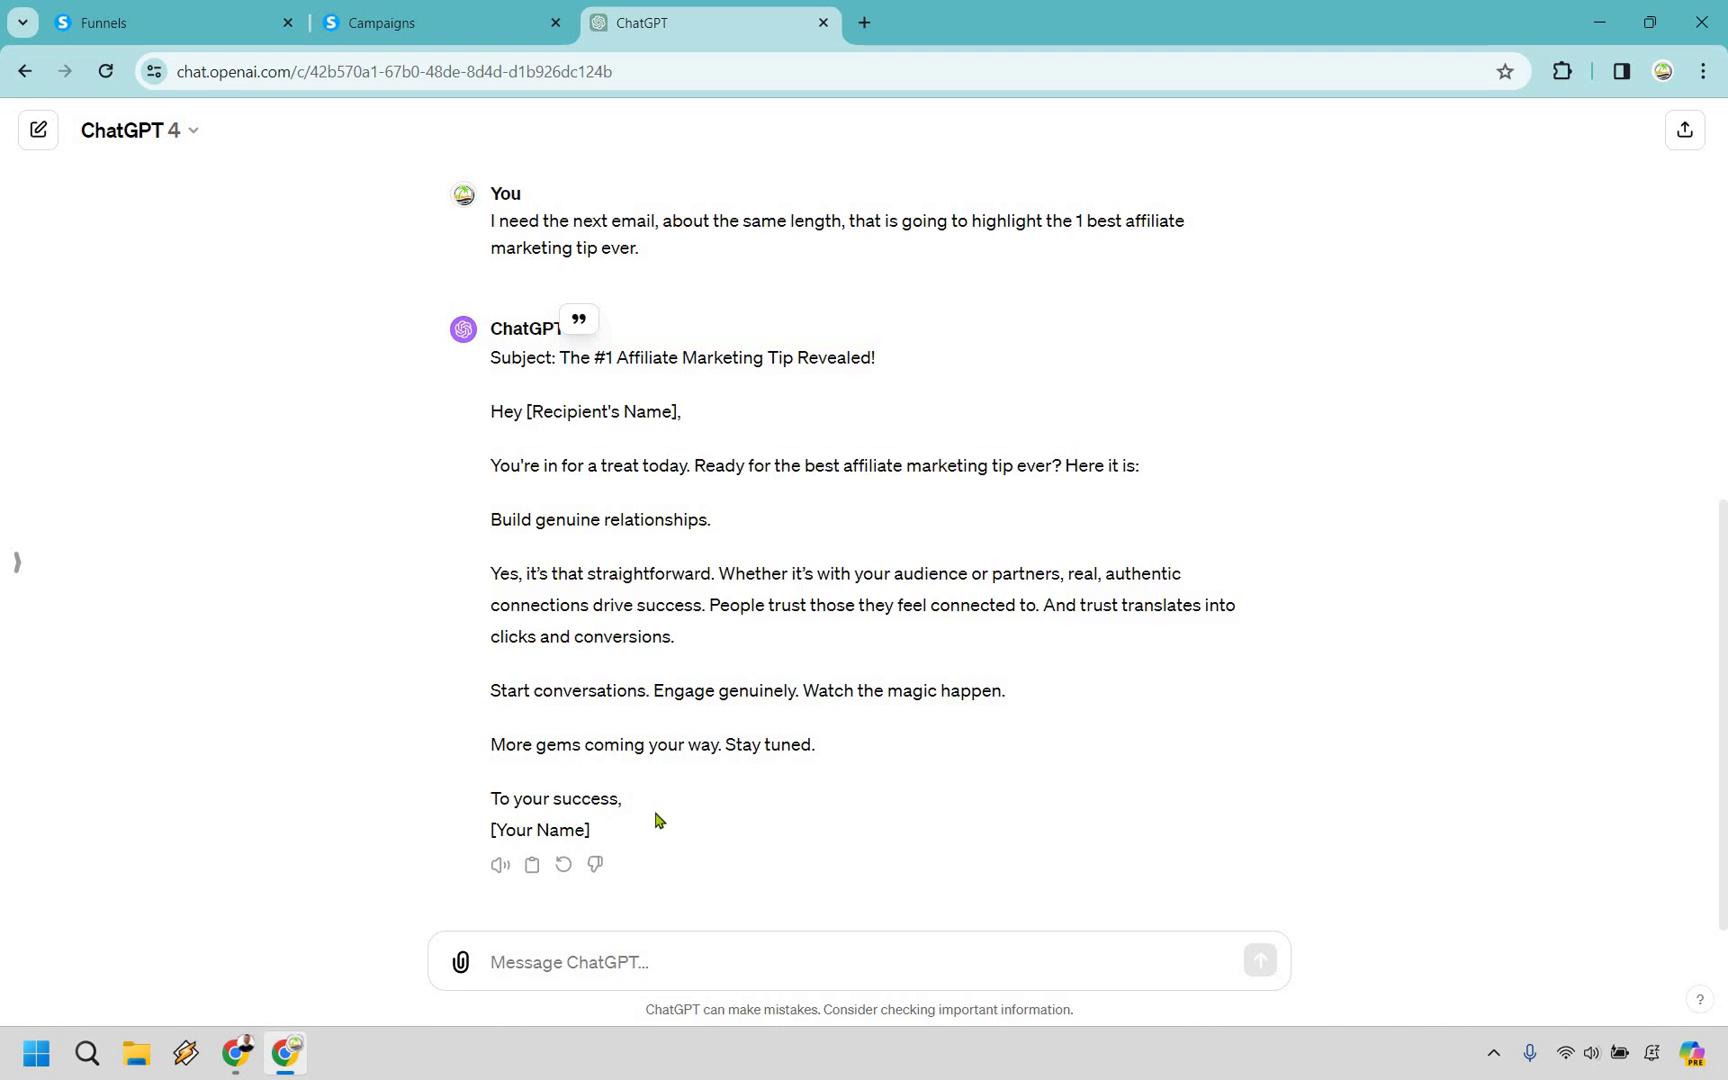
pyautogui.moveTo(490, 400); pyautogui.dragTo(593, 832)
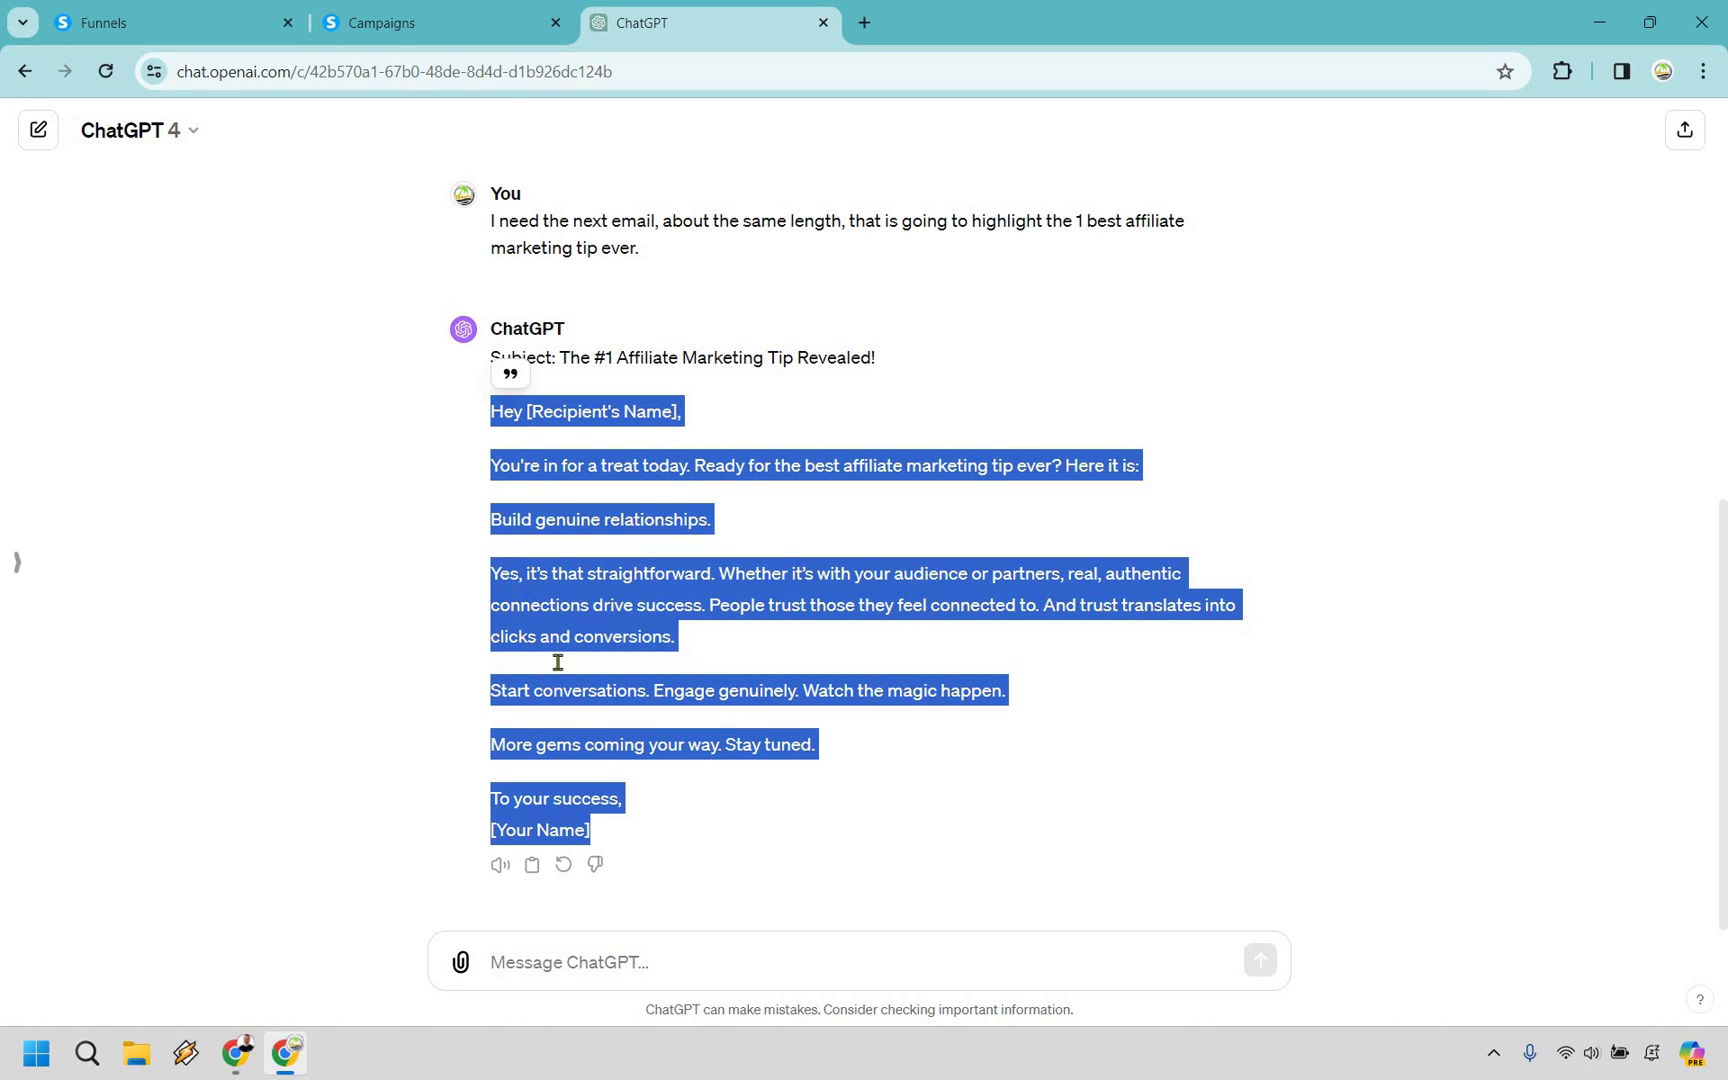
# Copy the ChatGPT draft and paste it into the tip email's body
pyautogui.hotkey('ctrl', 'c')
pyautogui.hotkey('ctrl', 'shift', 'Tab')
pyautogui.click(773, 708)
pyautogui.hotkey('ctrl', 'v')
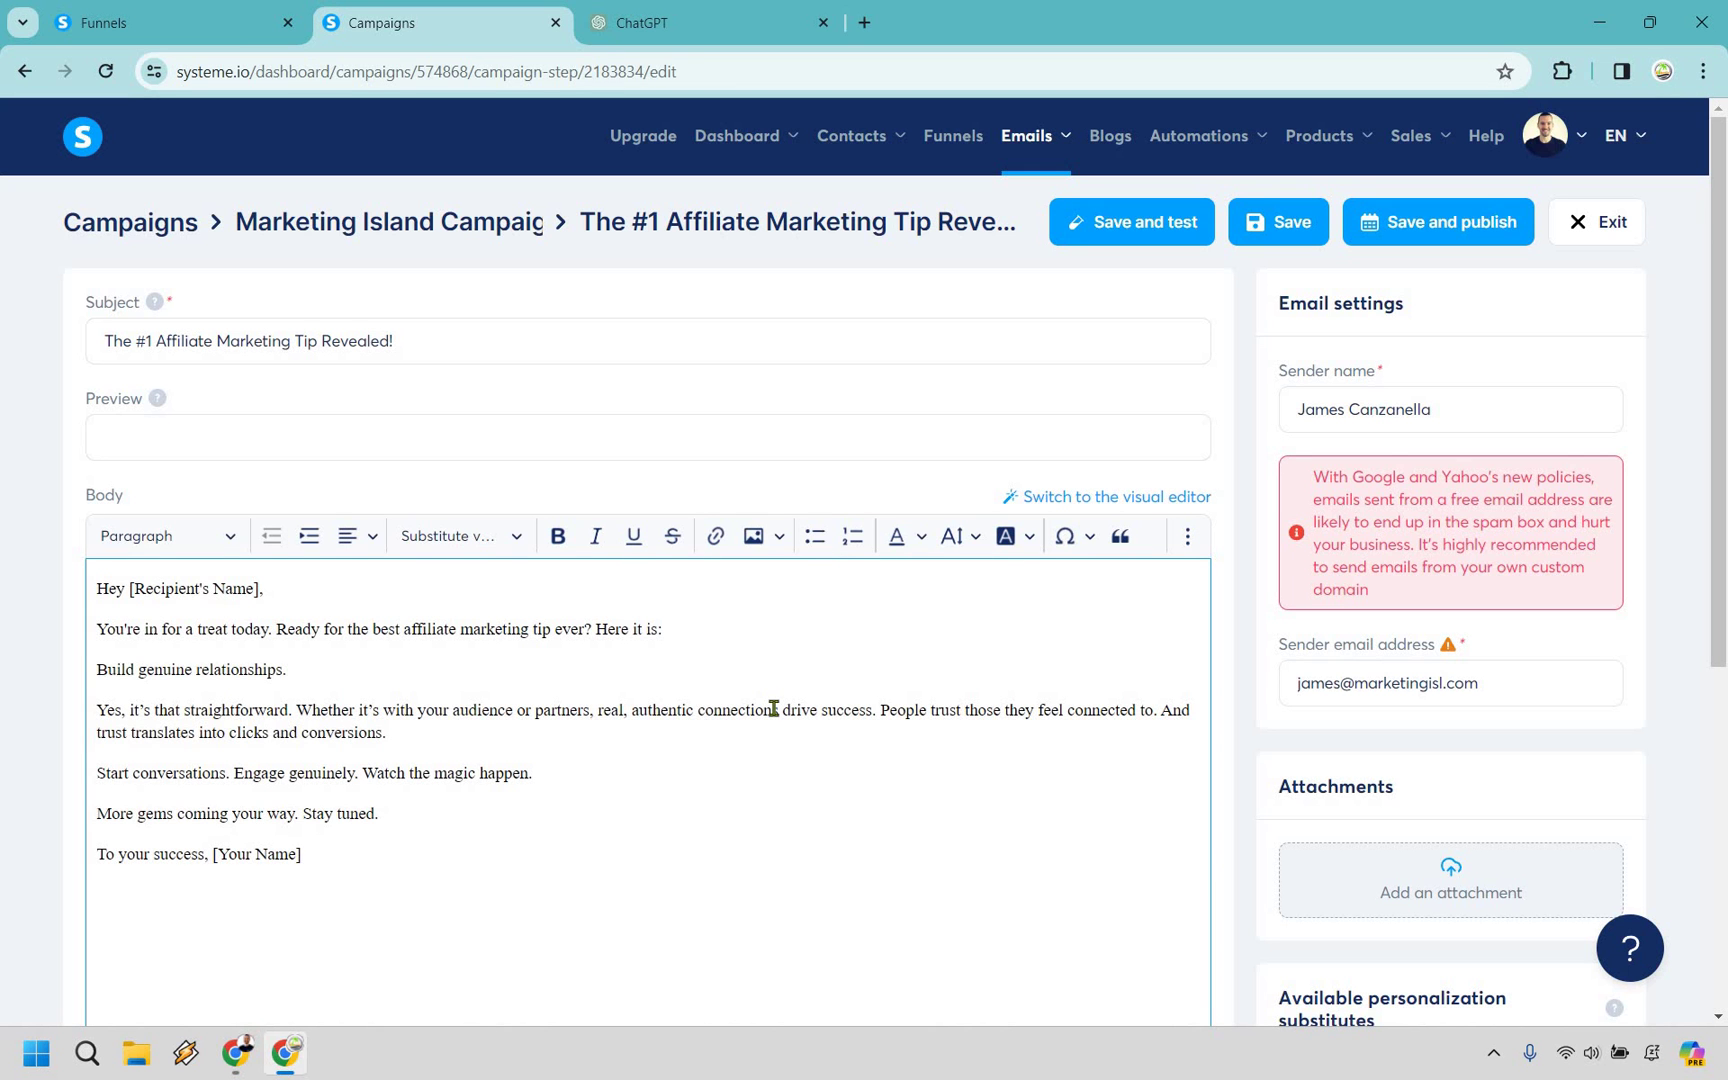
pyautogui.scroll(-4, 773, 708)
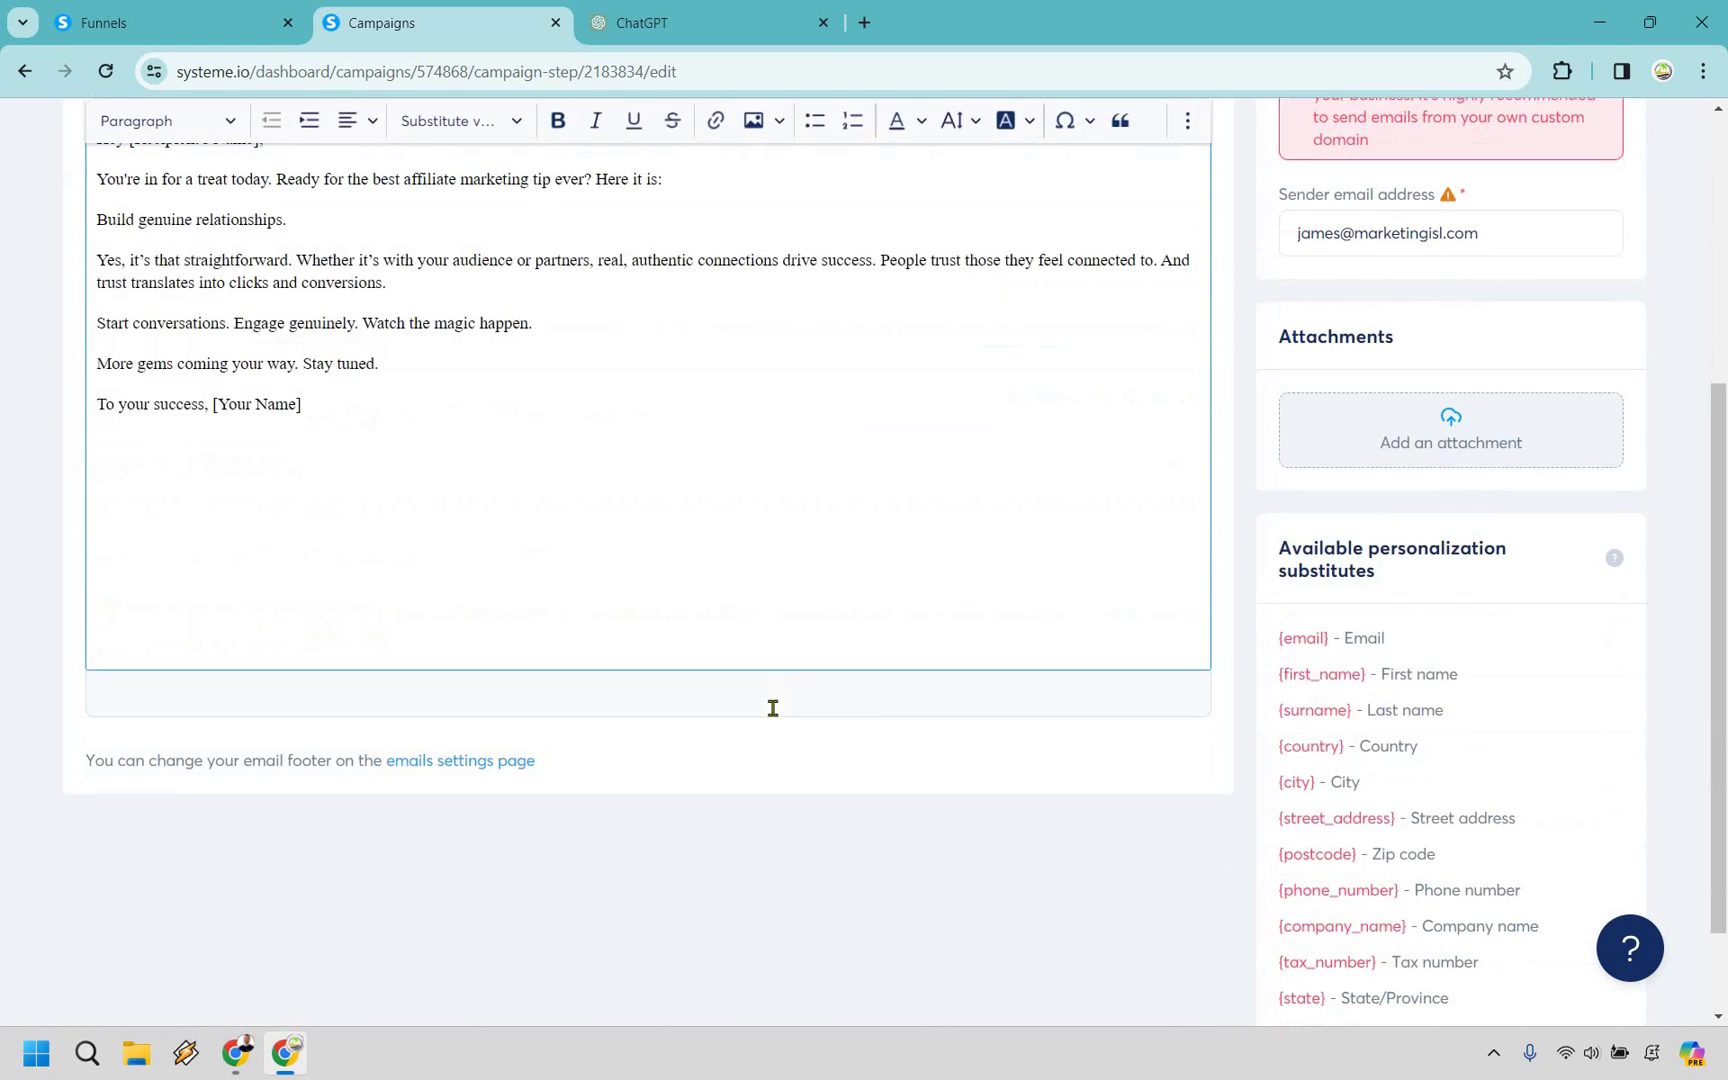
pyautogui.scroll(4, 794, 767)
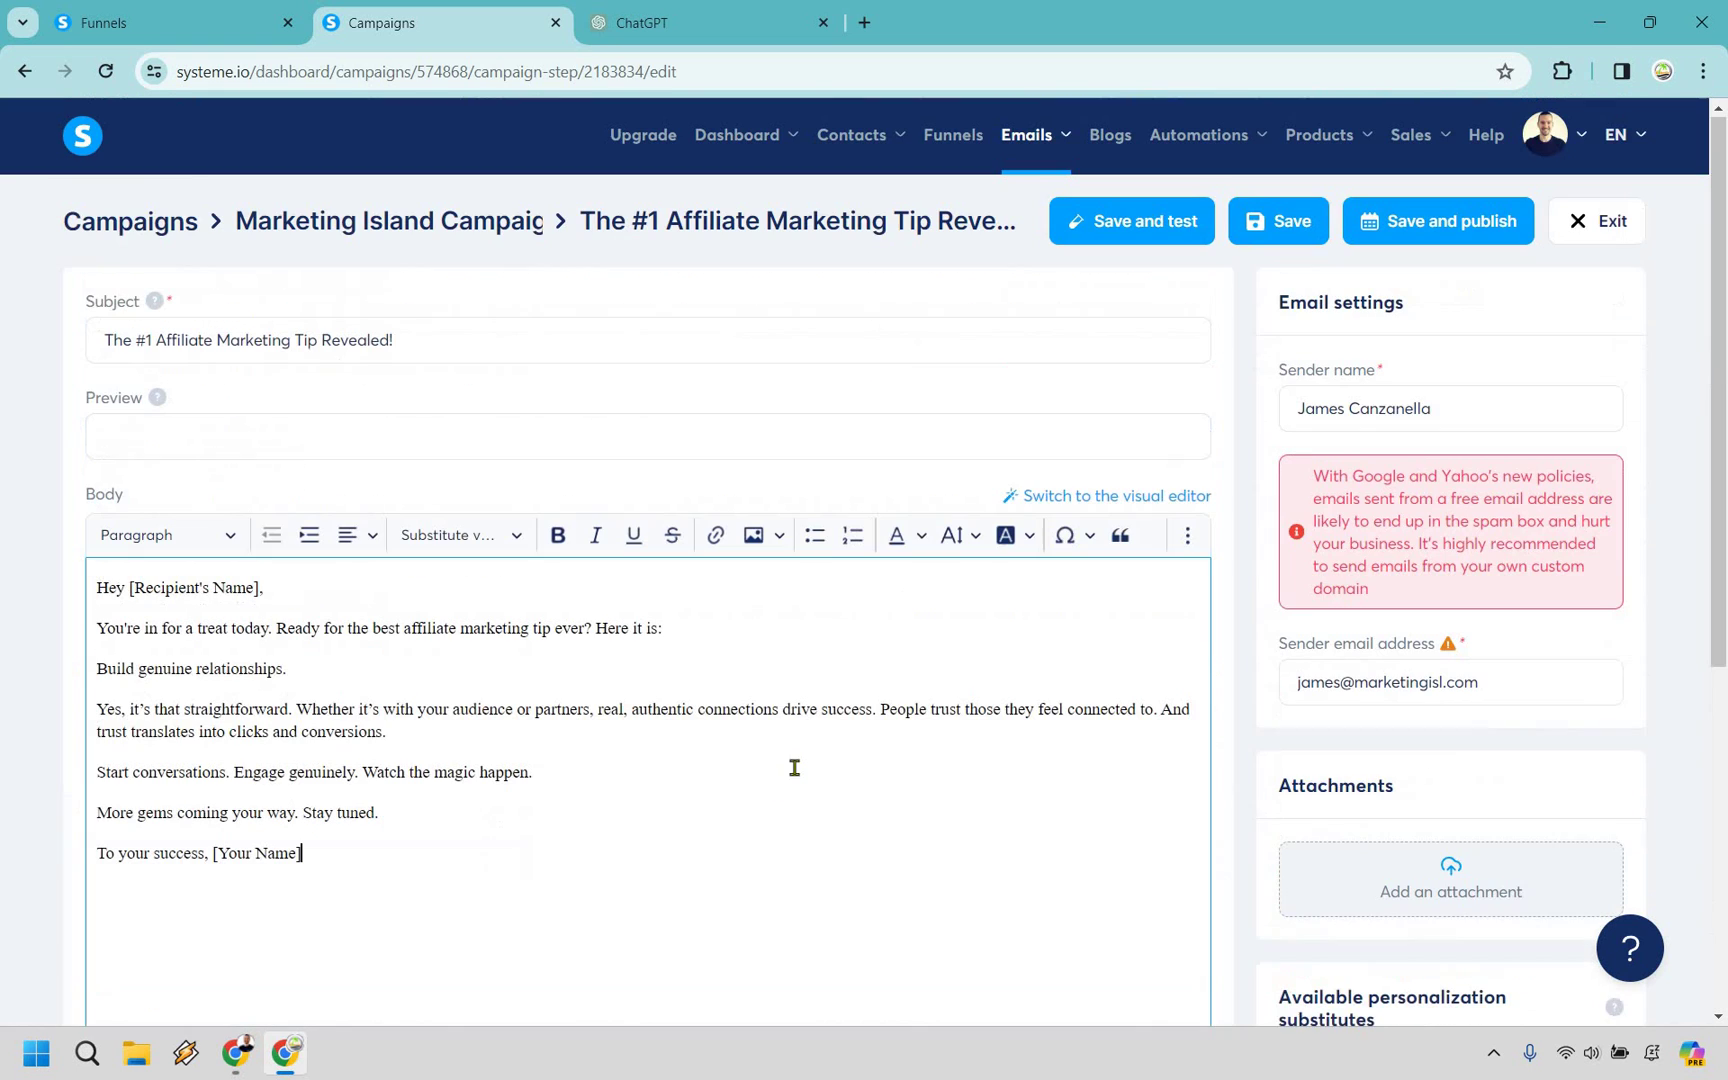
# Publish the tip email to send 2 days after Welcome & Congratulations!
pyautogui.click(1407, 233)
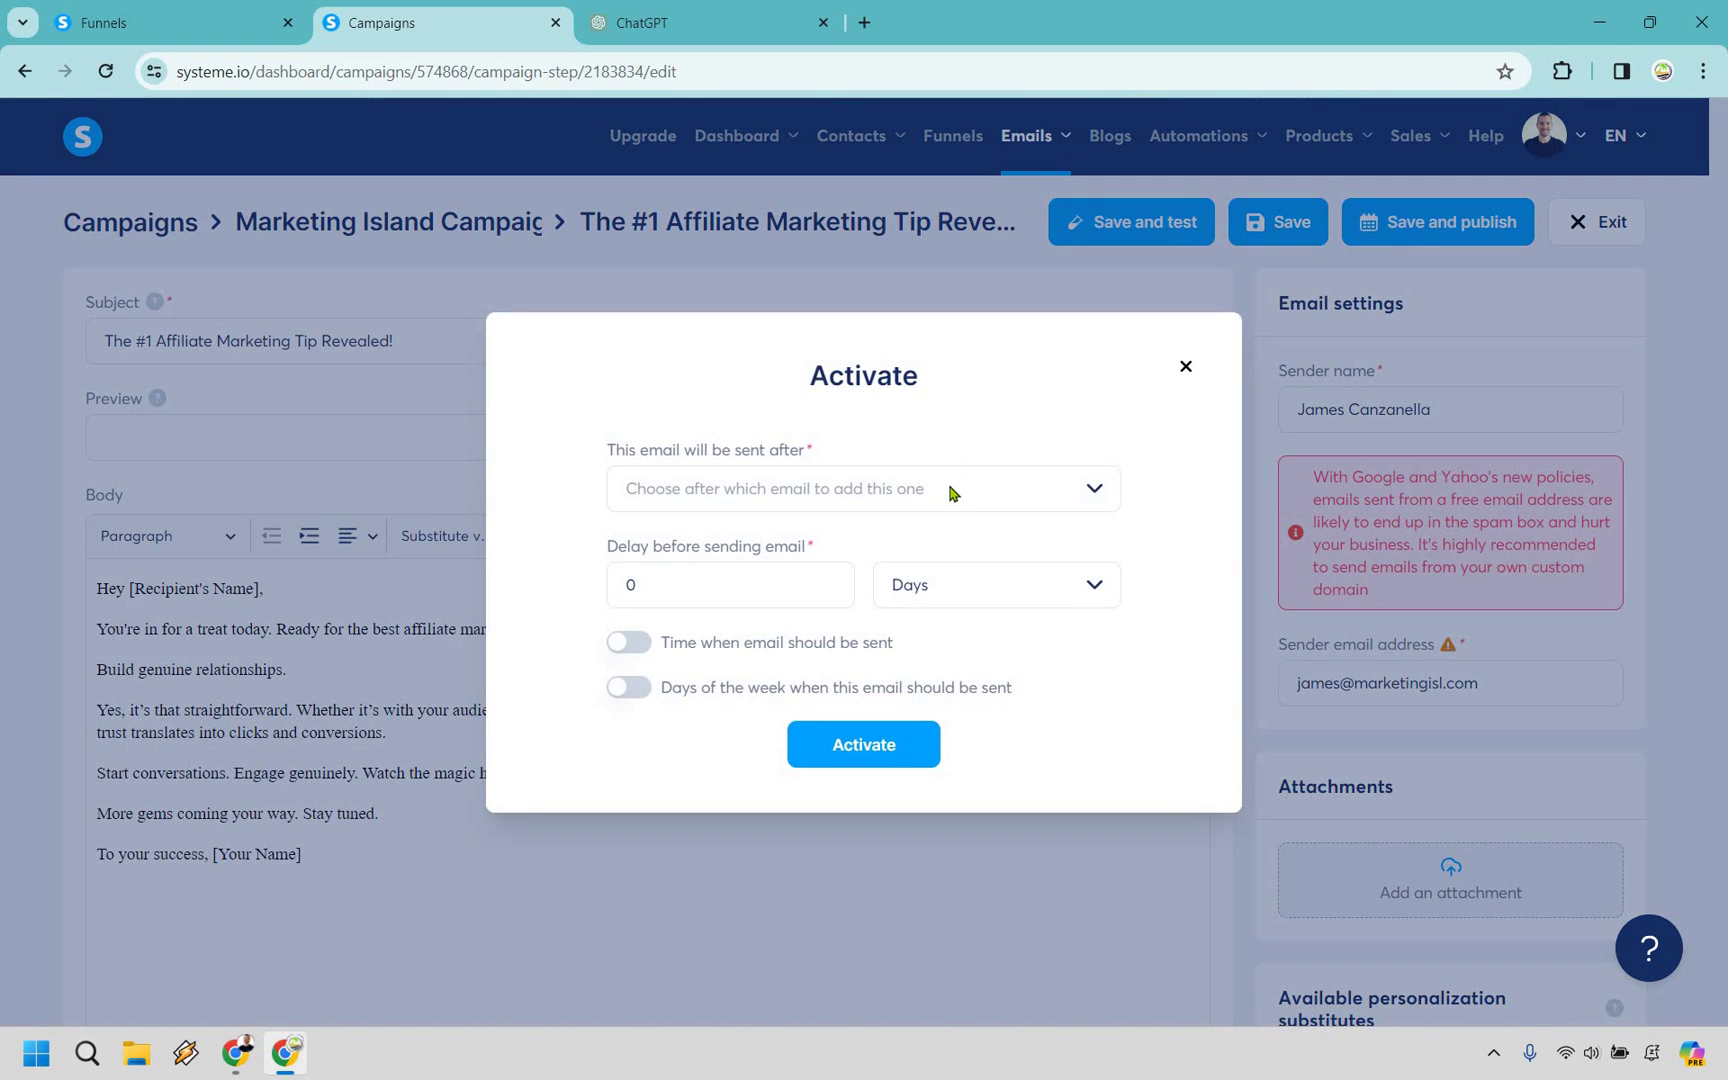
pyautogui.click(952, 492)
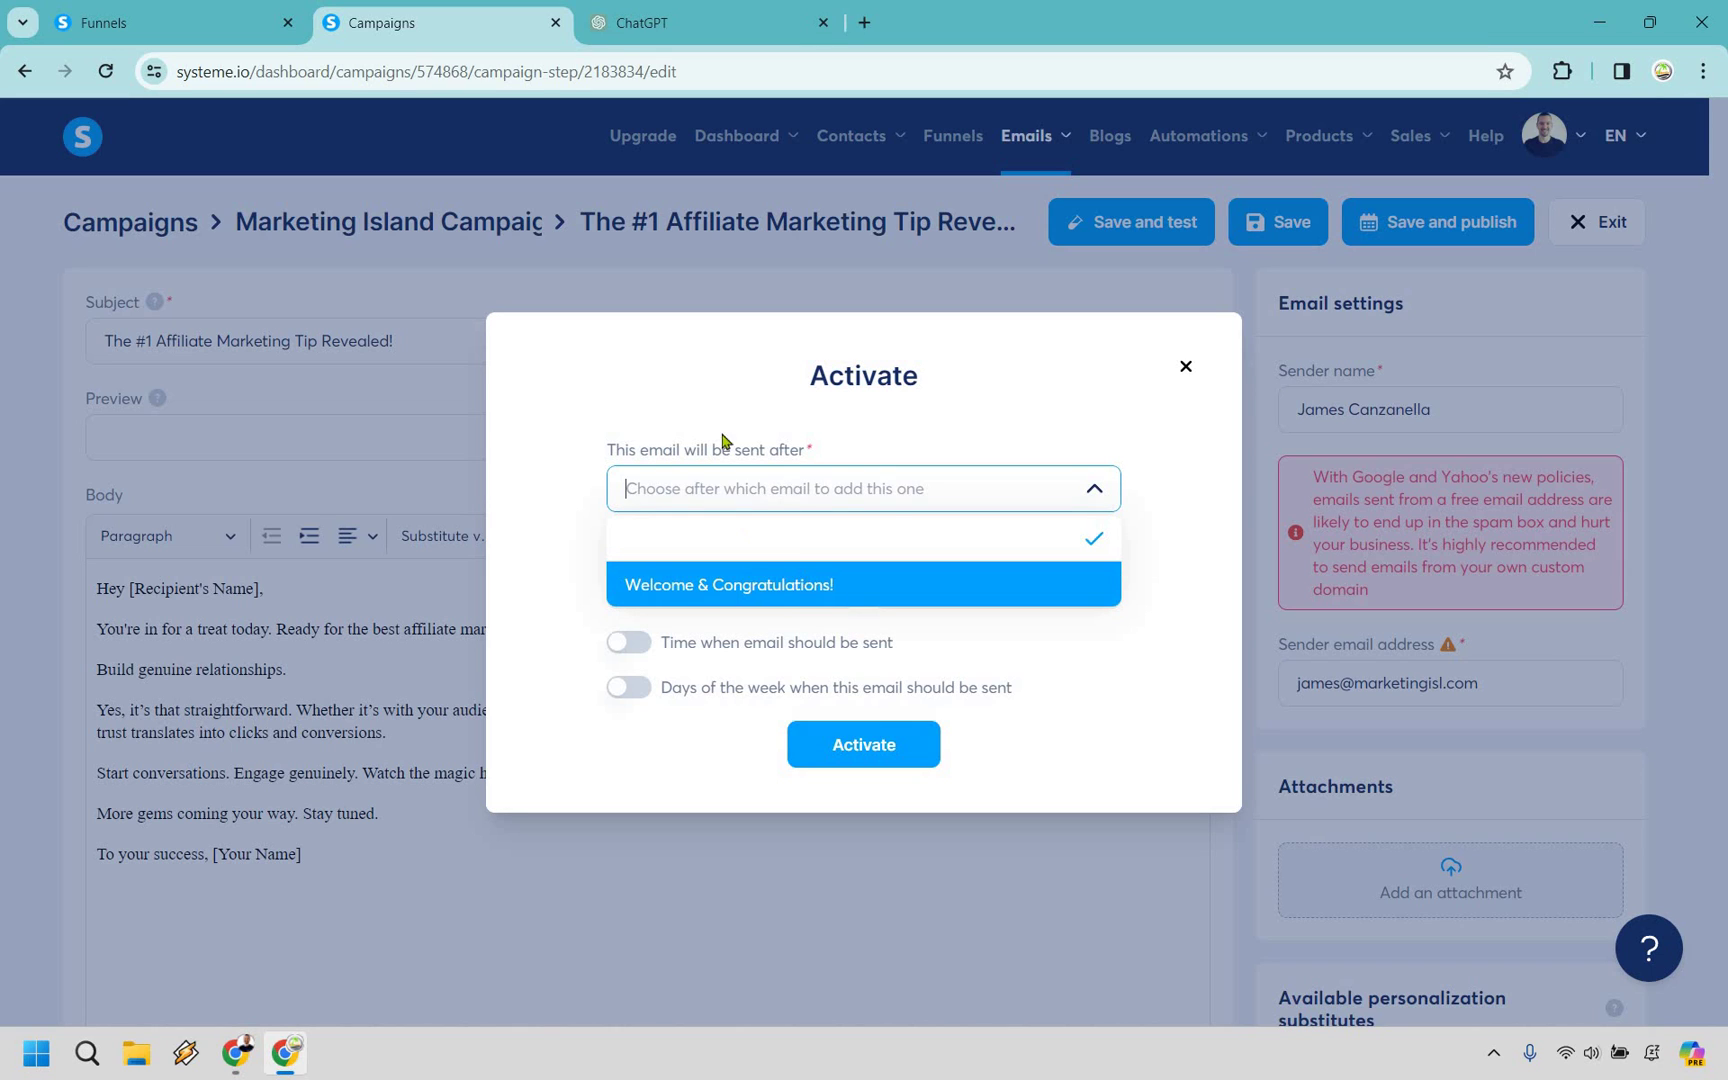
pyautogui.click(700, 584)
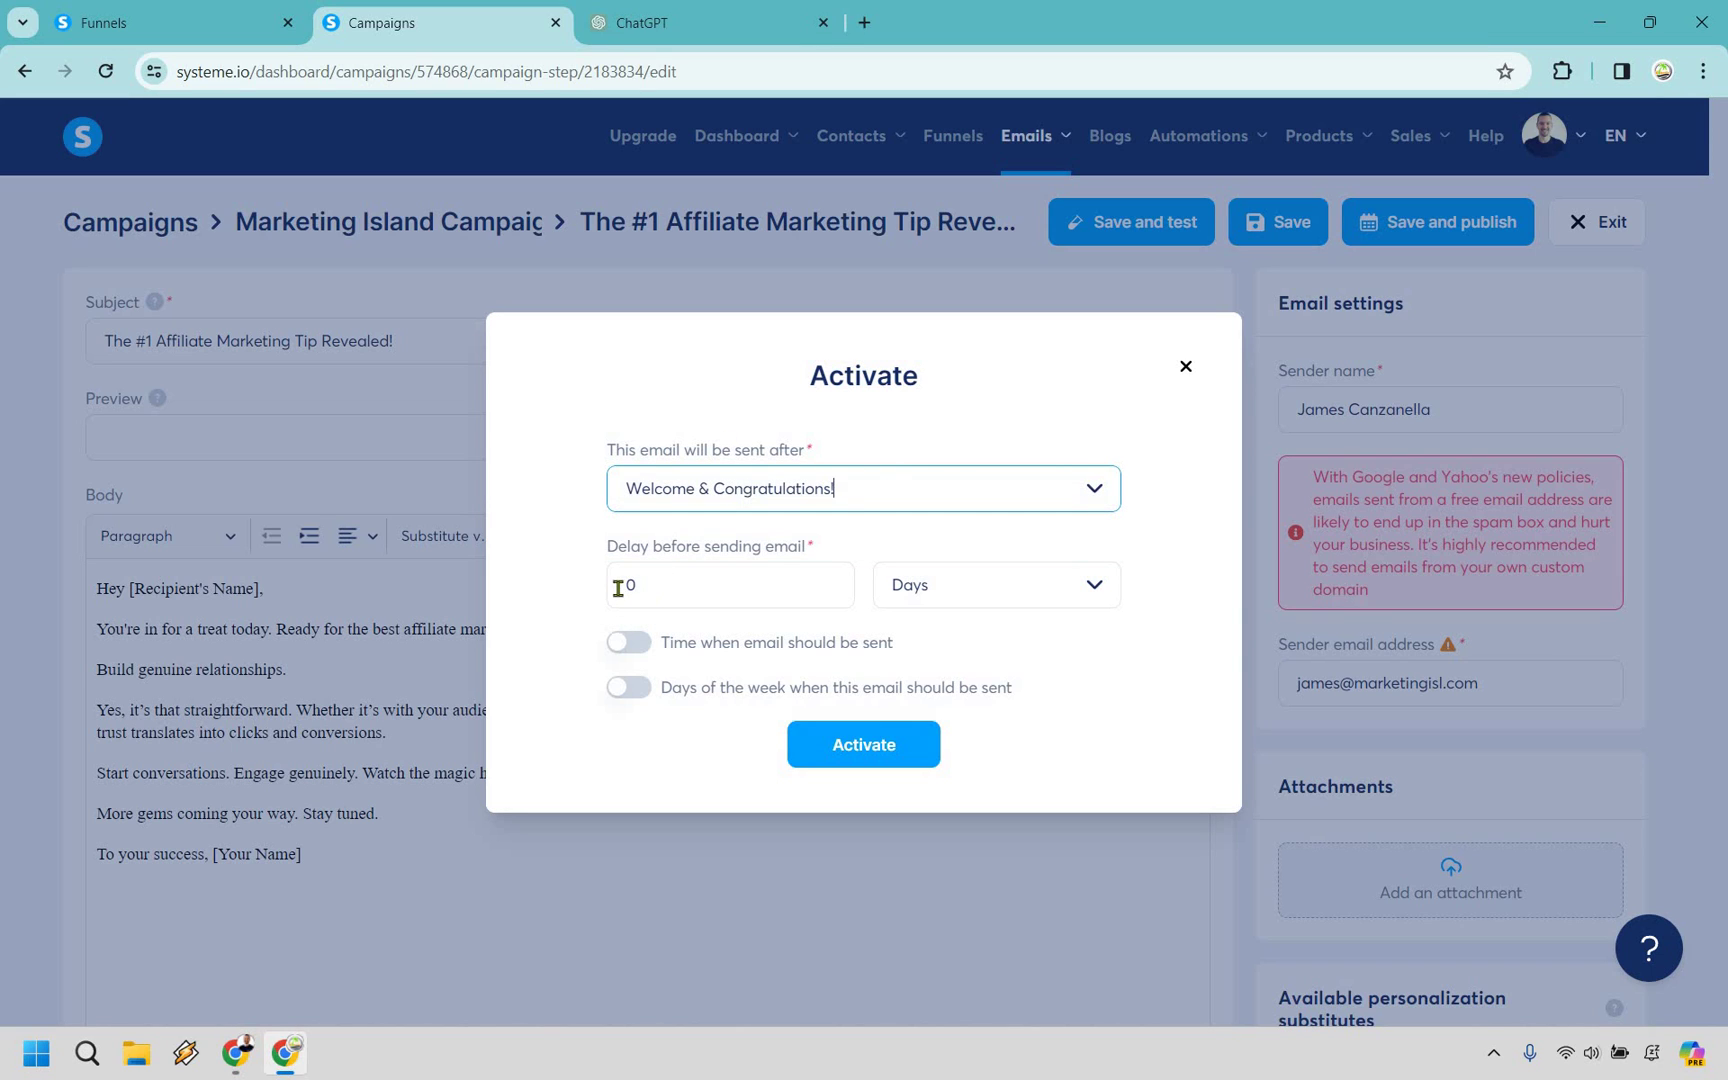
pyautogui.click(618, 588)
pyautogui.write('2')
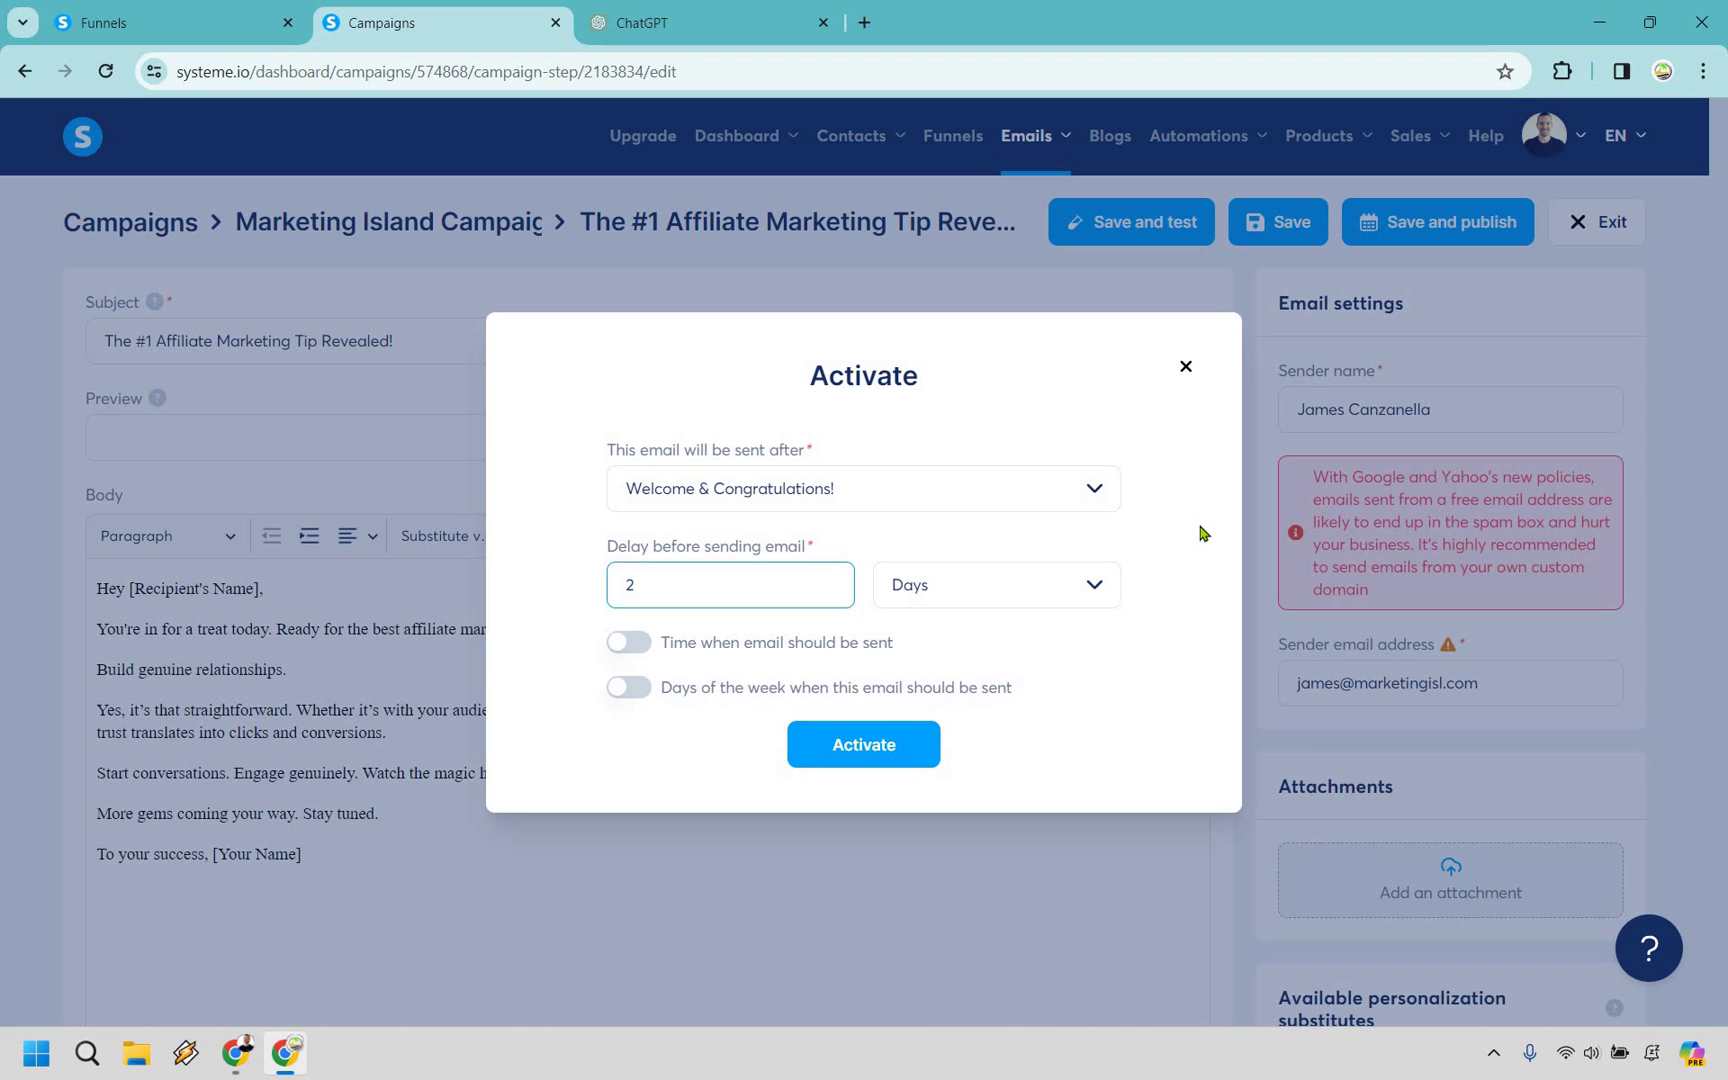
pyautogui.click(1203, 533)
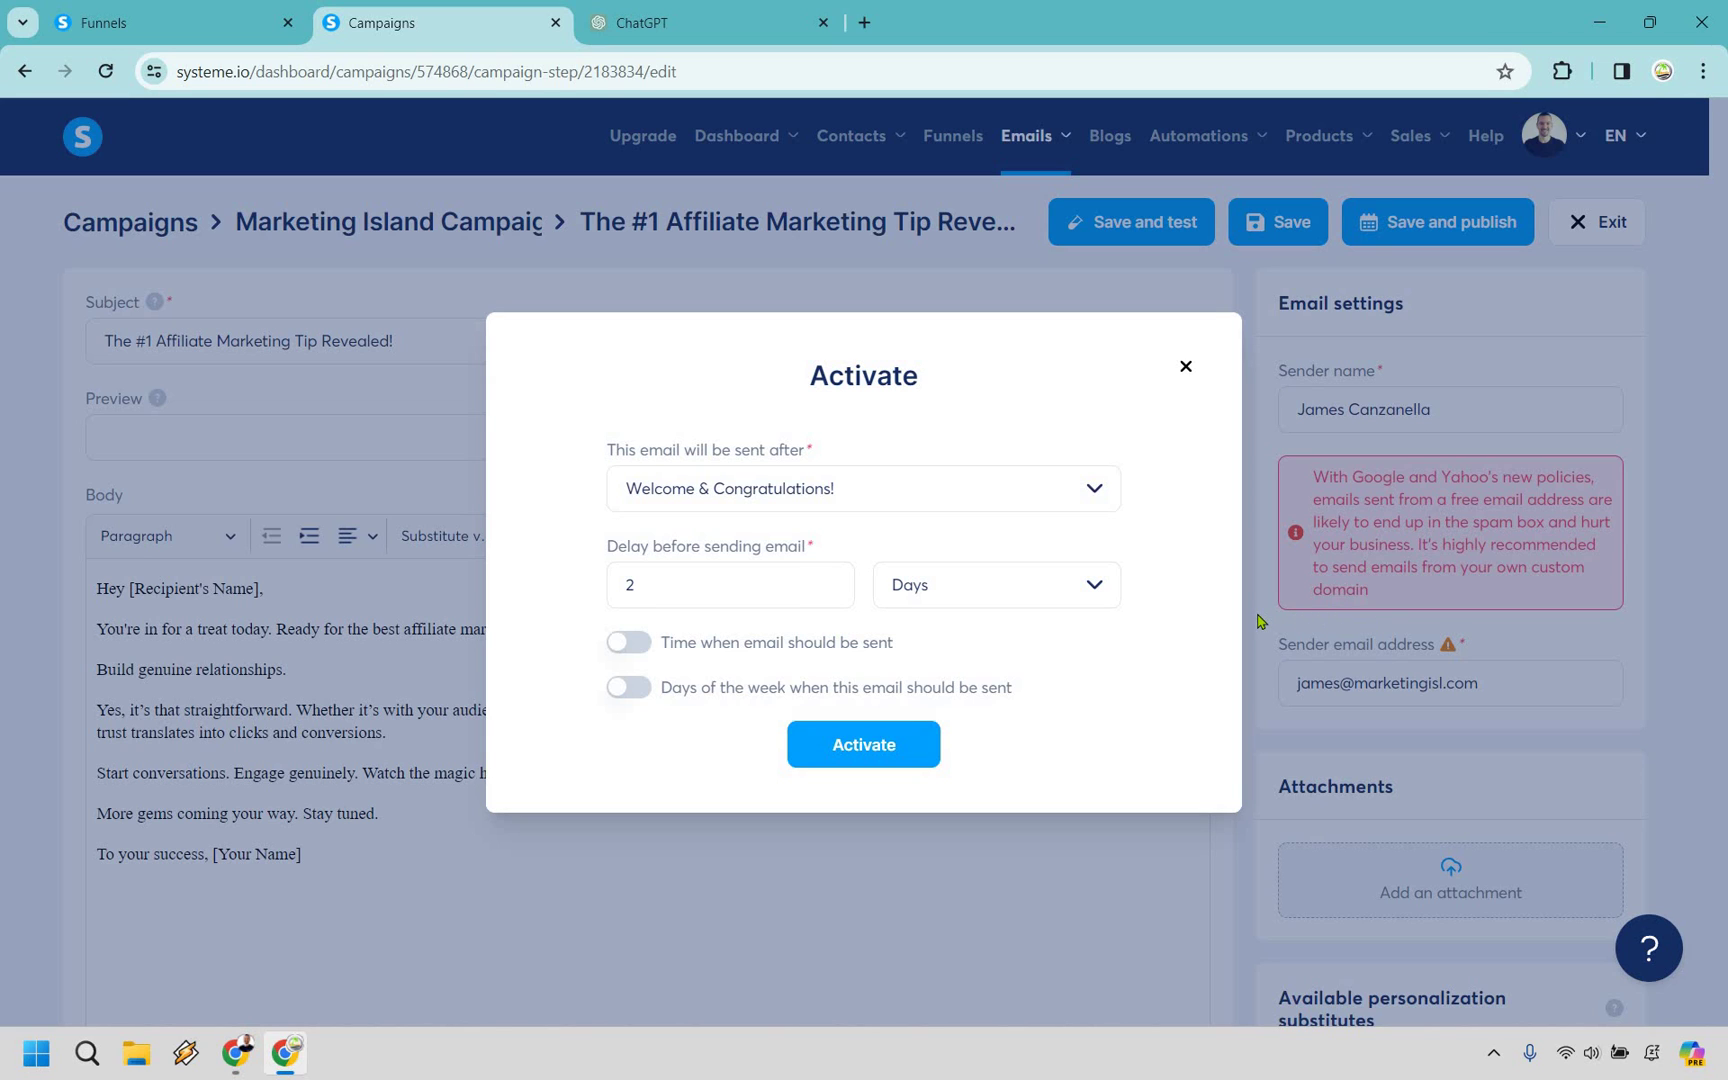
pyautogui.click(893, 748)
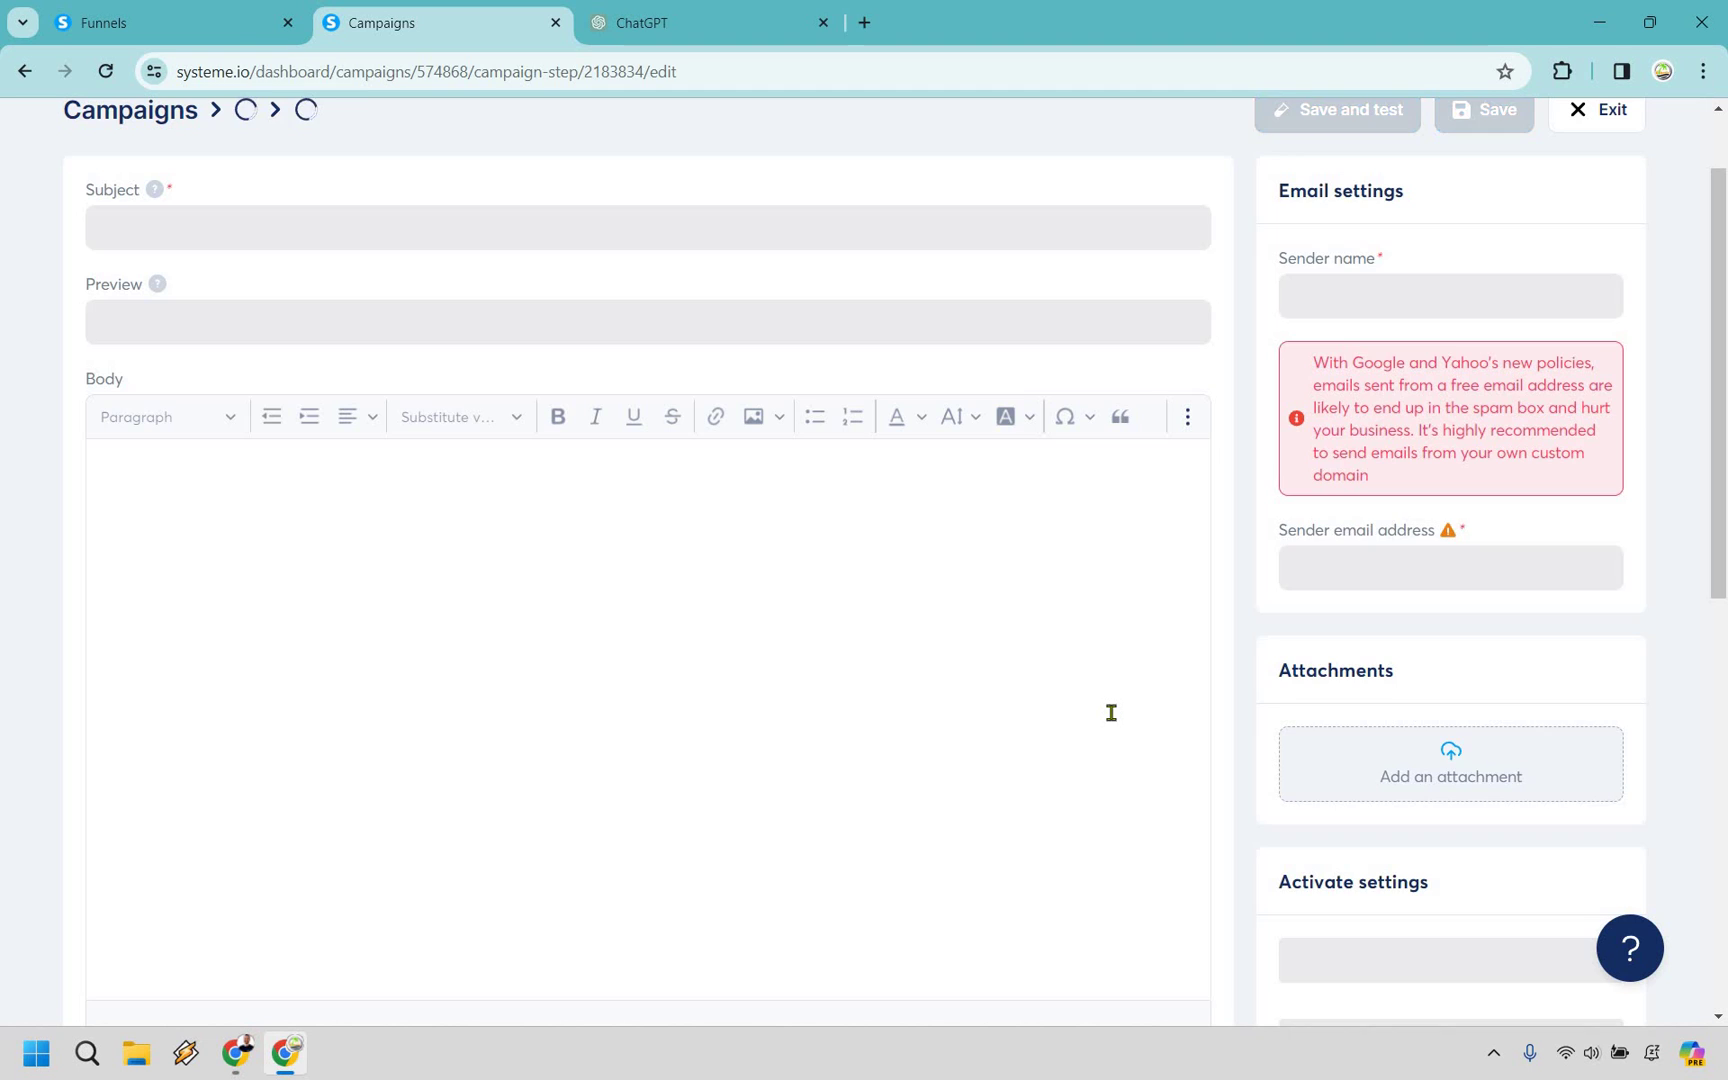
pyautogui.scroll(1, 1070, 450)
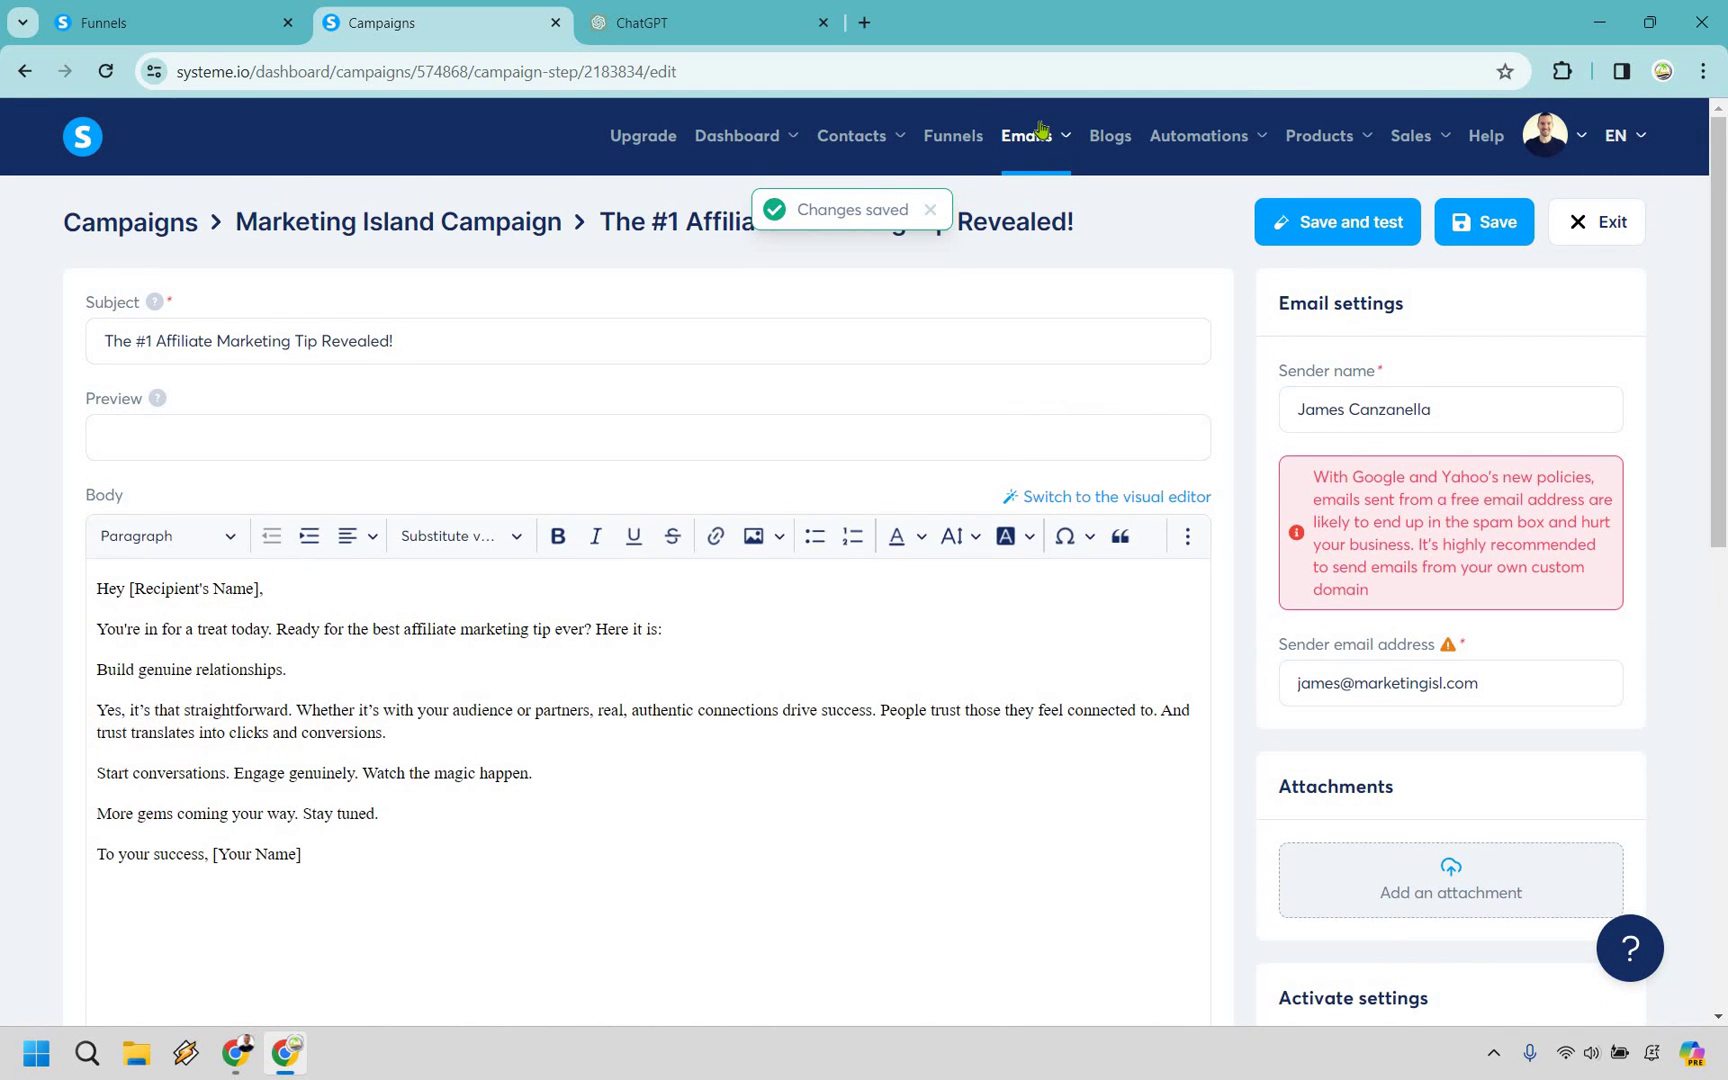
# Check that Marketing Island Campaign lists both emails, then switch to the Leads Funnel tab
pyautogui.click(1036, 235)
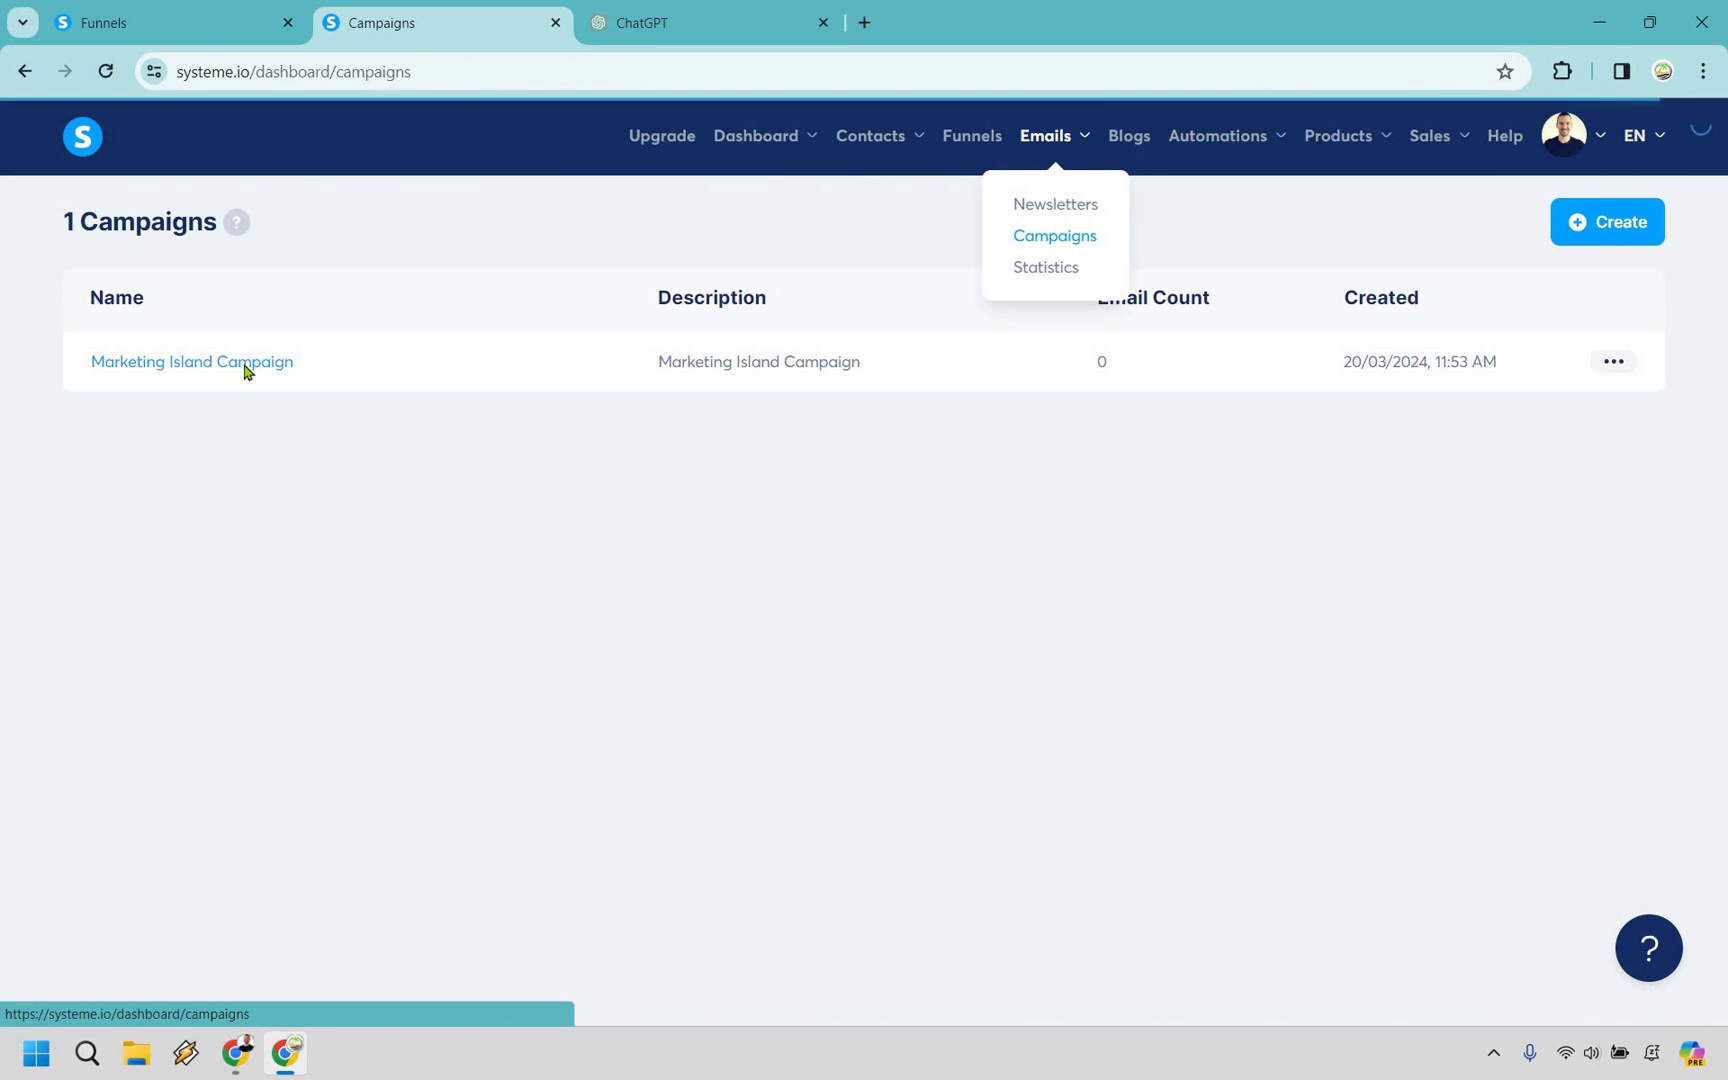
pyautogui.click(244, 368)
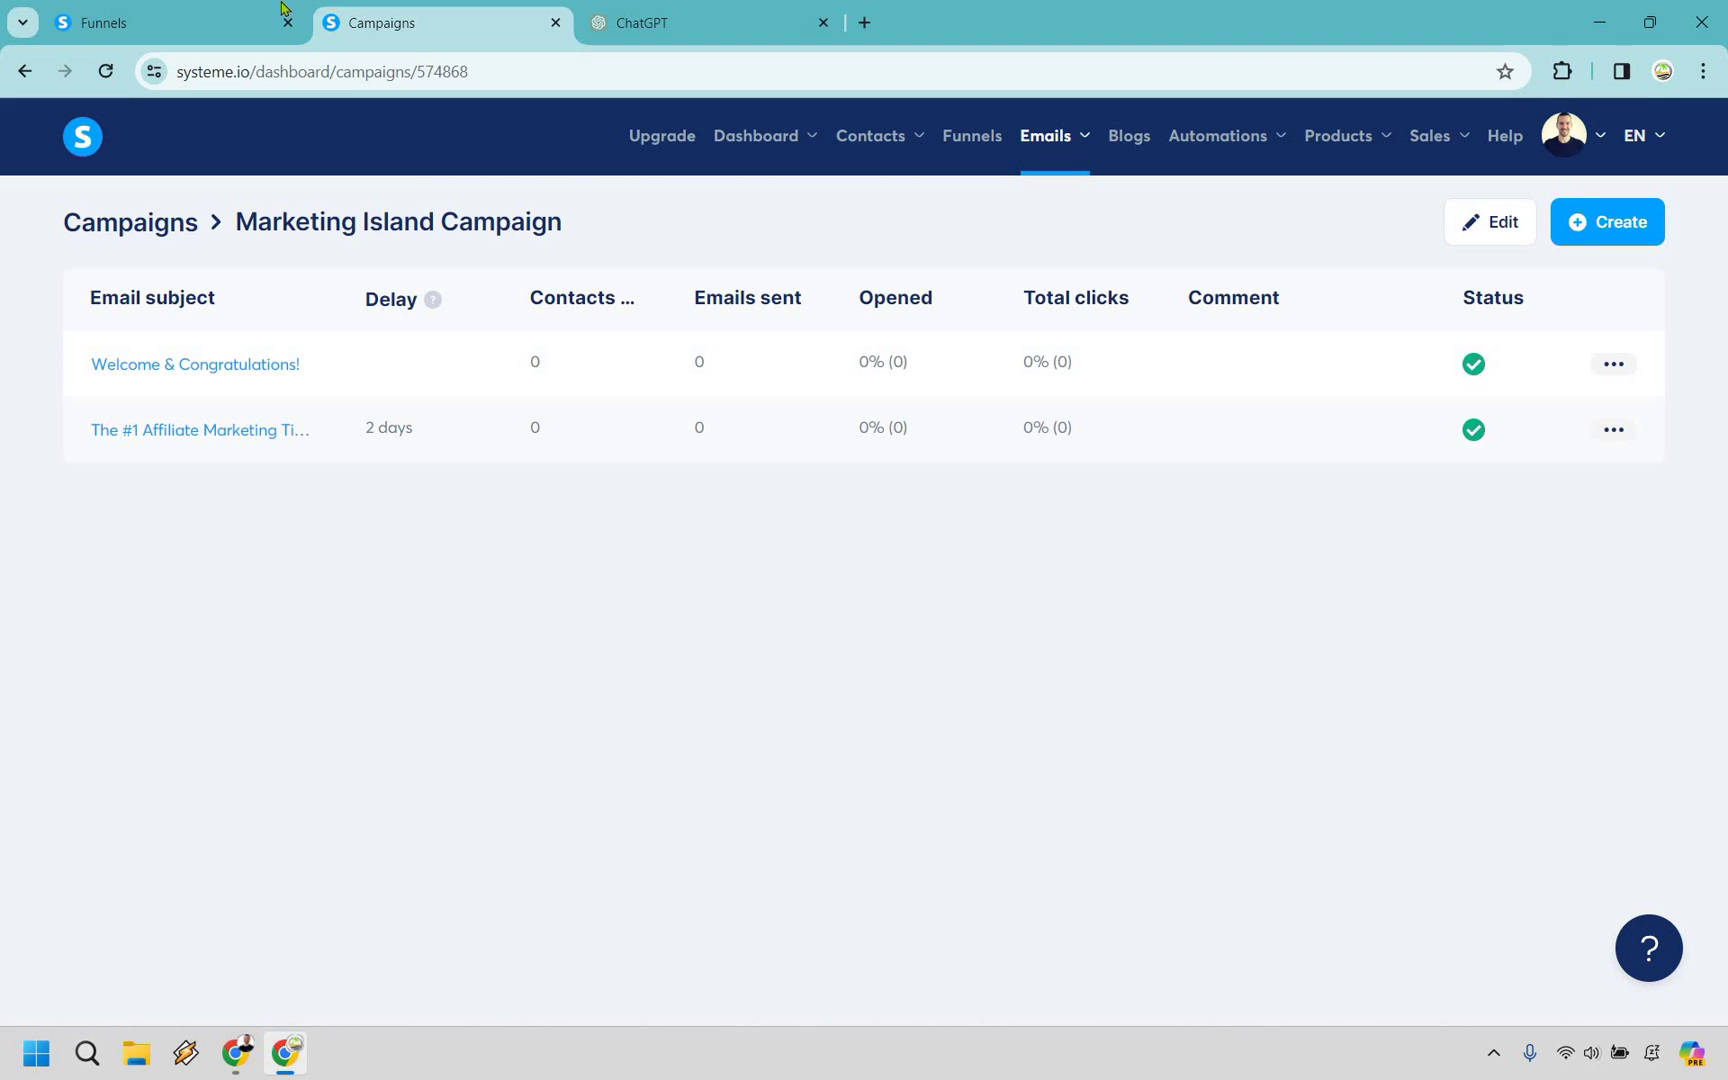
pyautogui.click(200, 22)
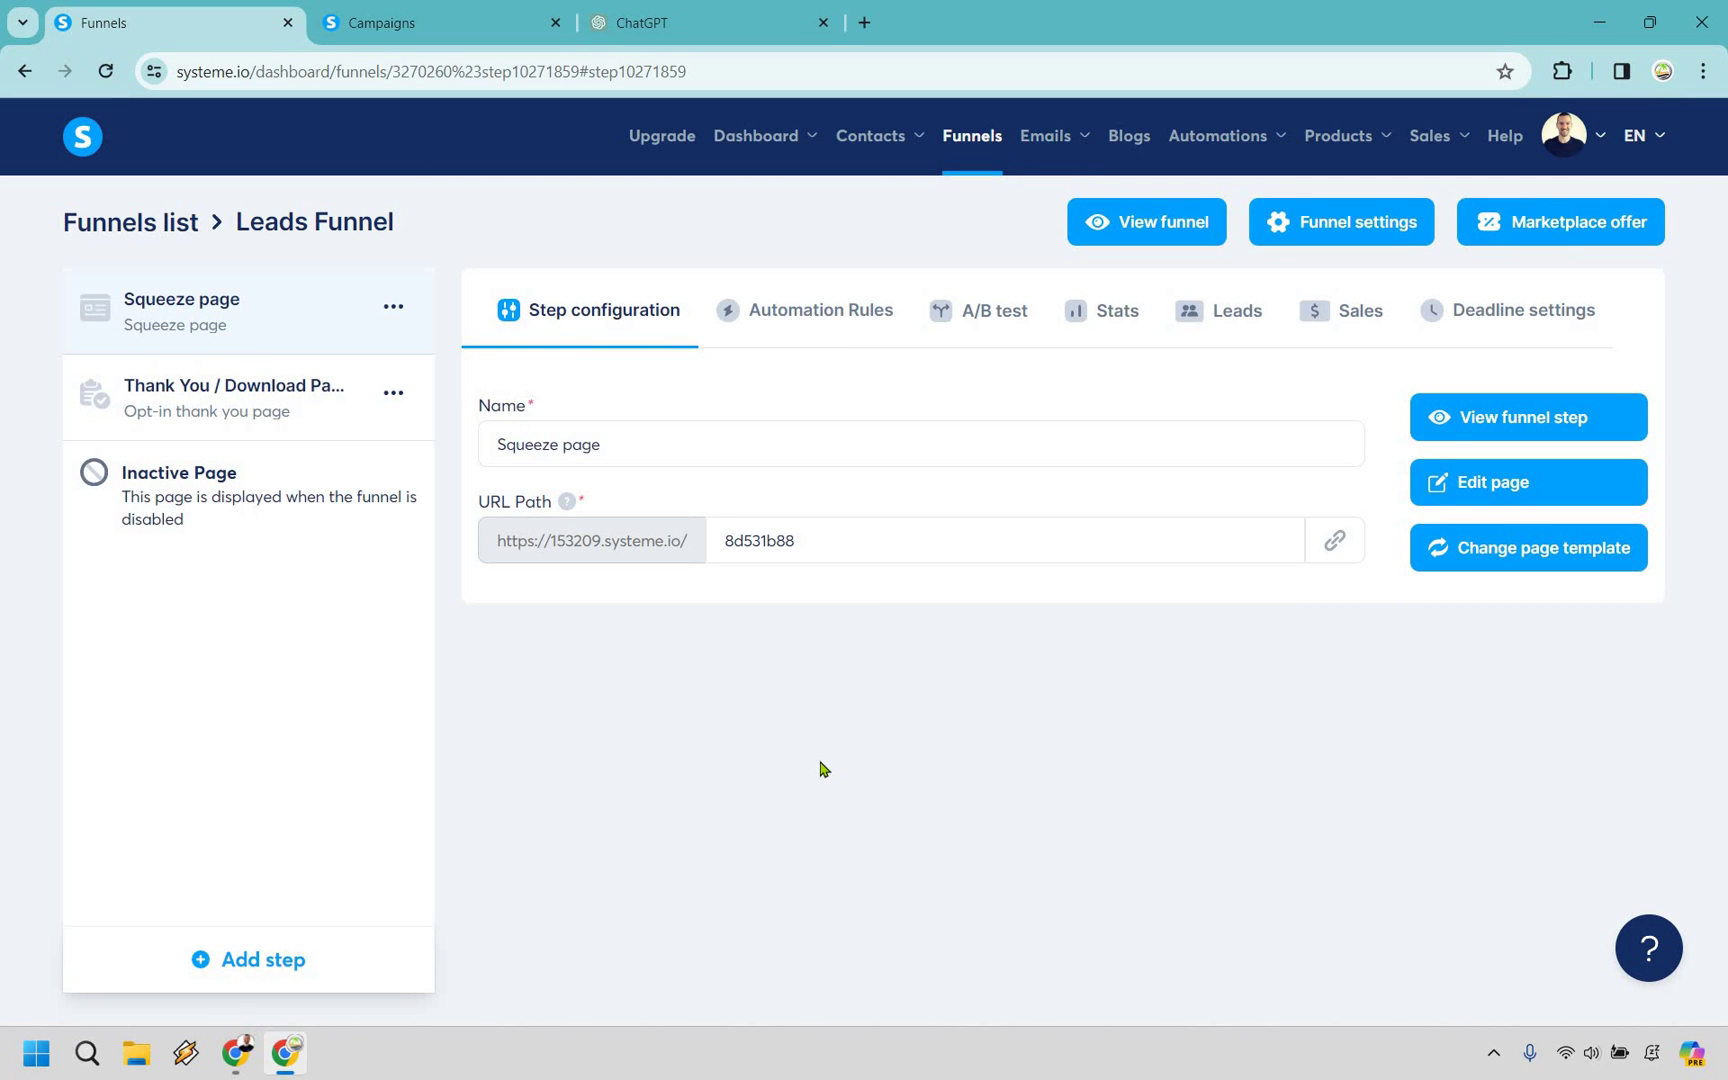
# Reload the squeeze page, add a 'Funnel step form subscribed' automation rule, and edit it
pyautogui.rightClick(886, 366)
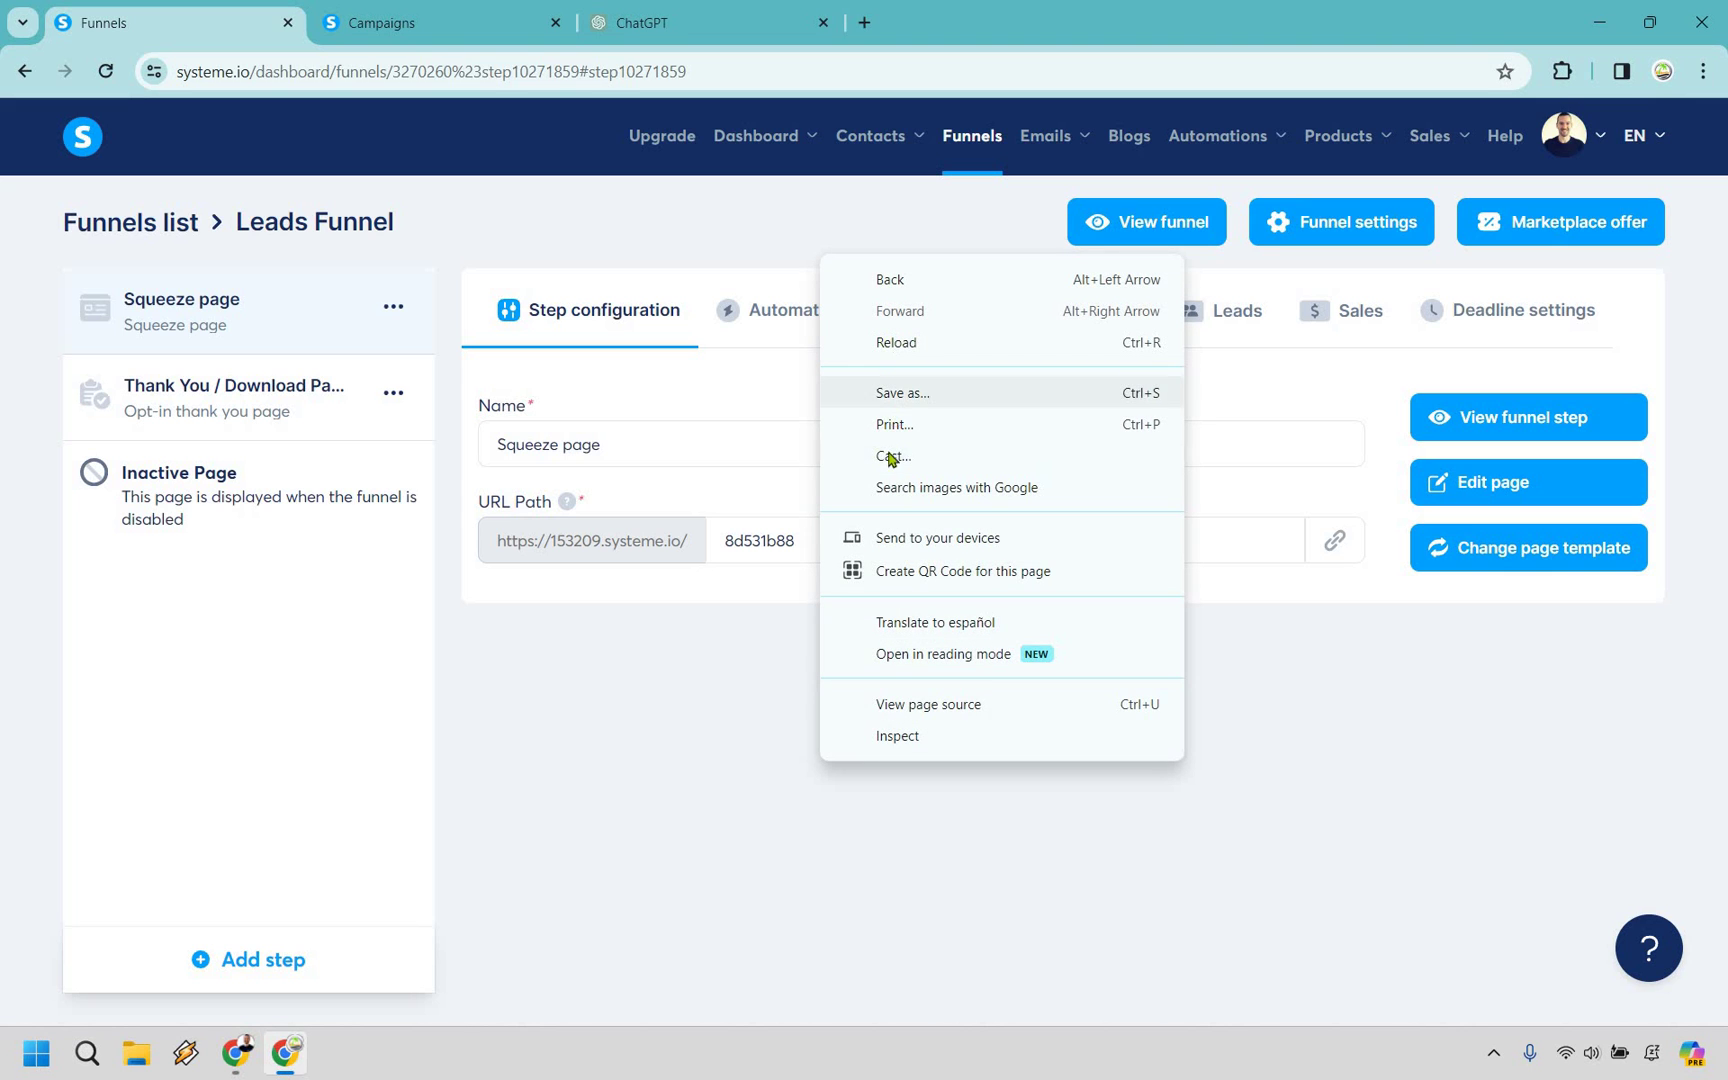
pyautogui.press('Return')
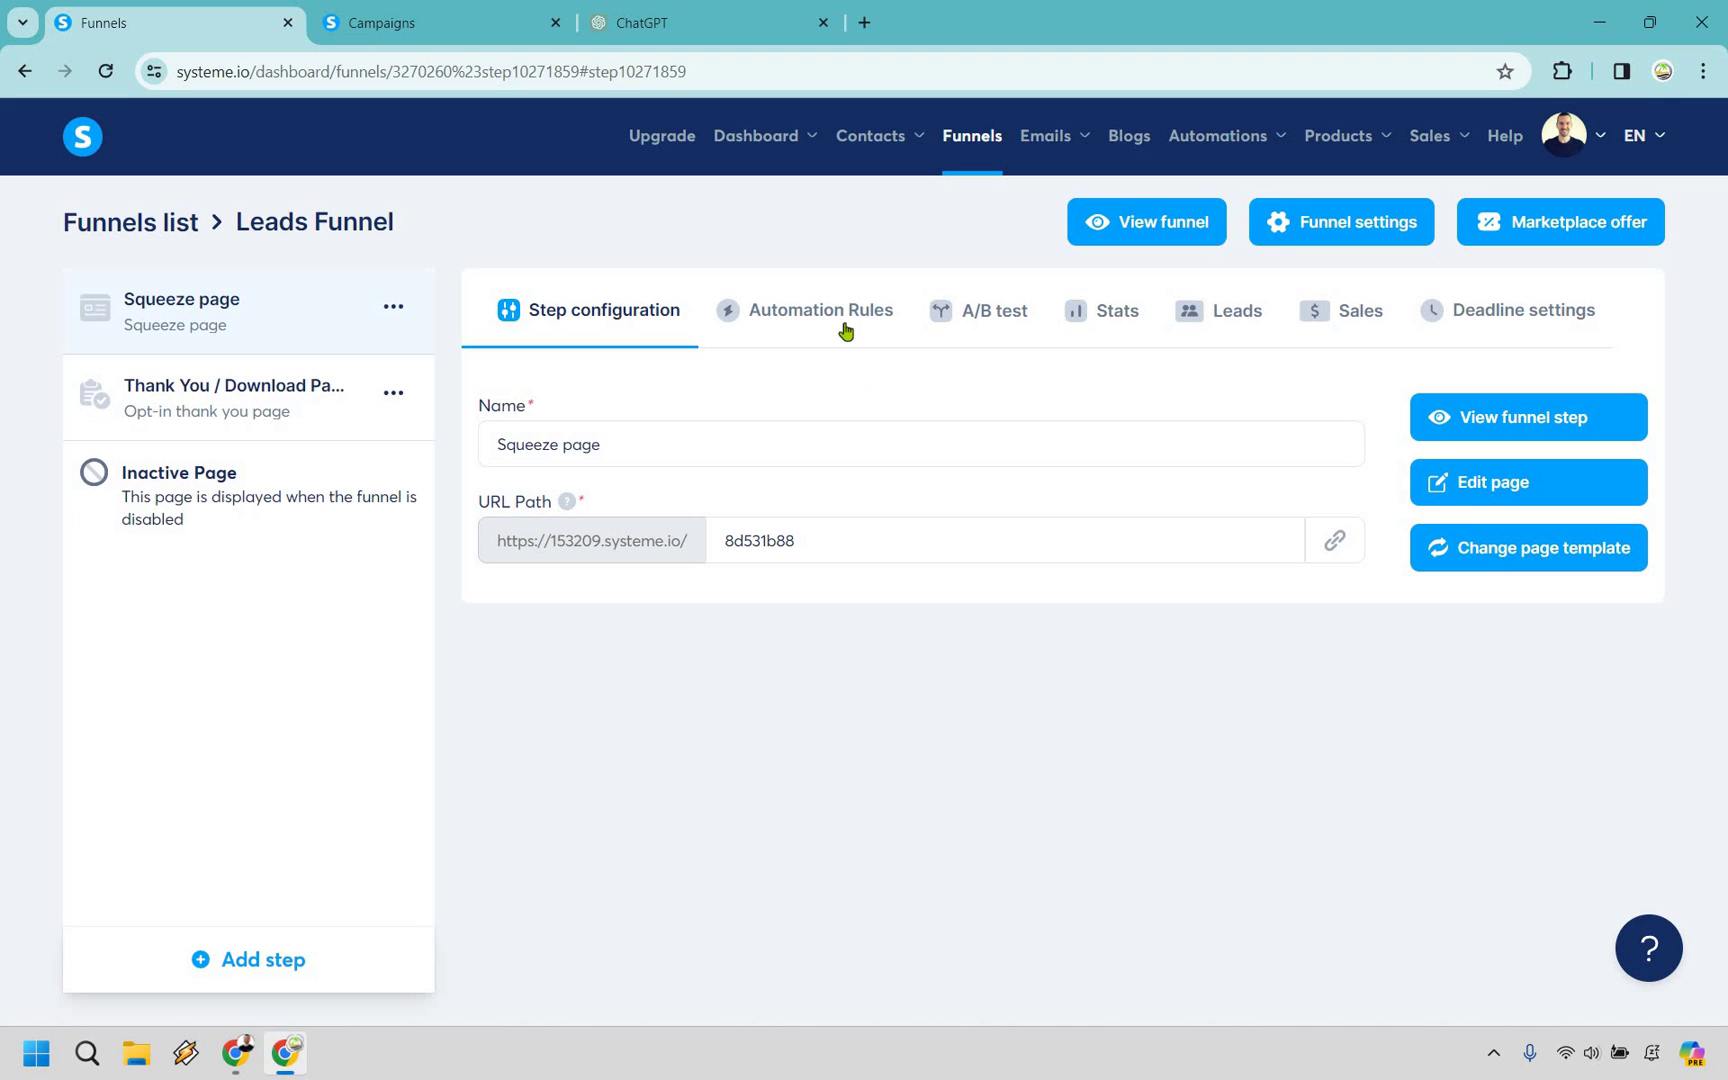
pyautogui.click(835, 309)
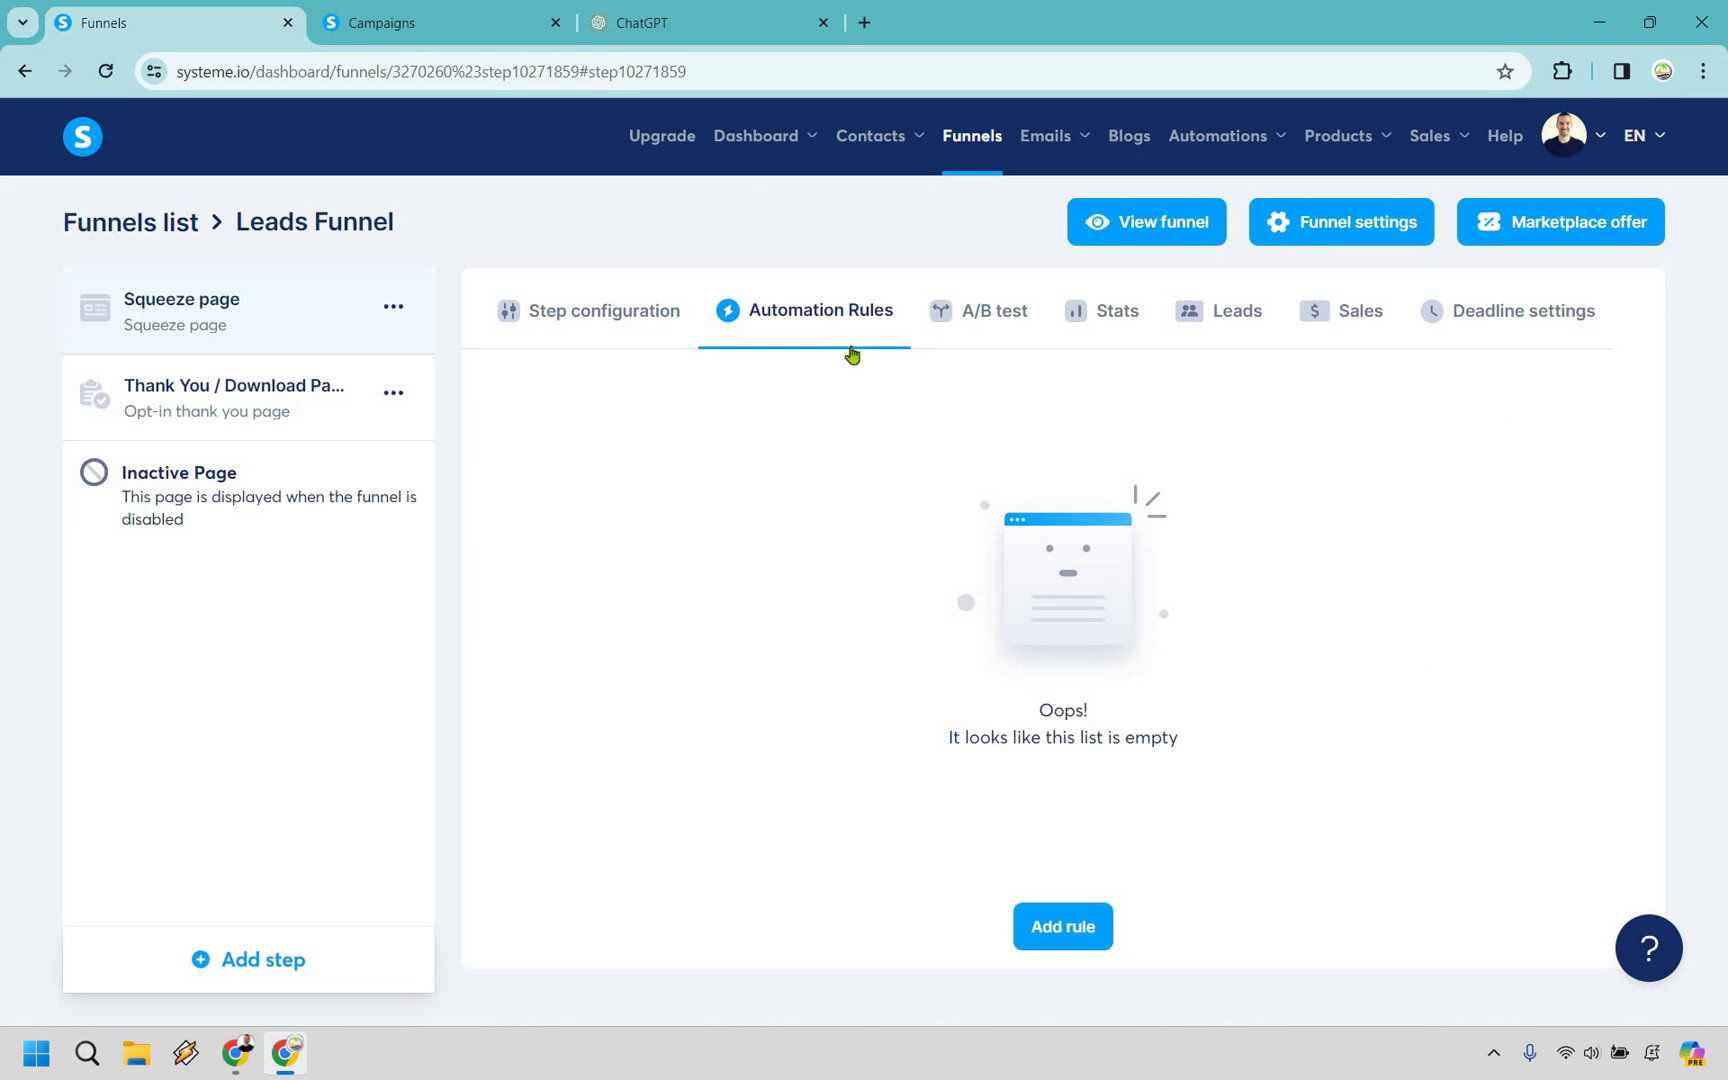
pyautogui.click(1073, 930)
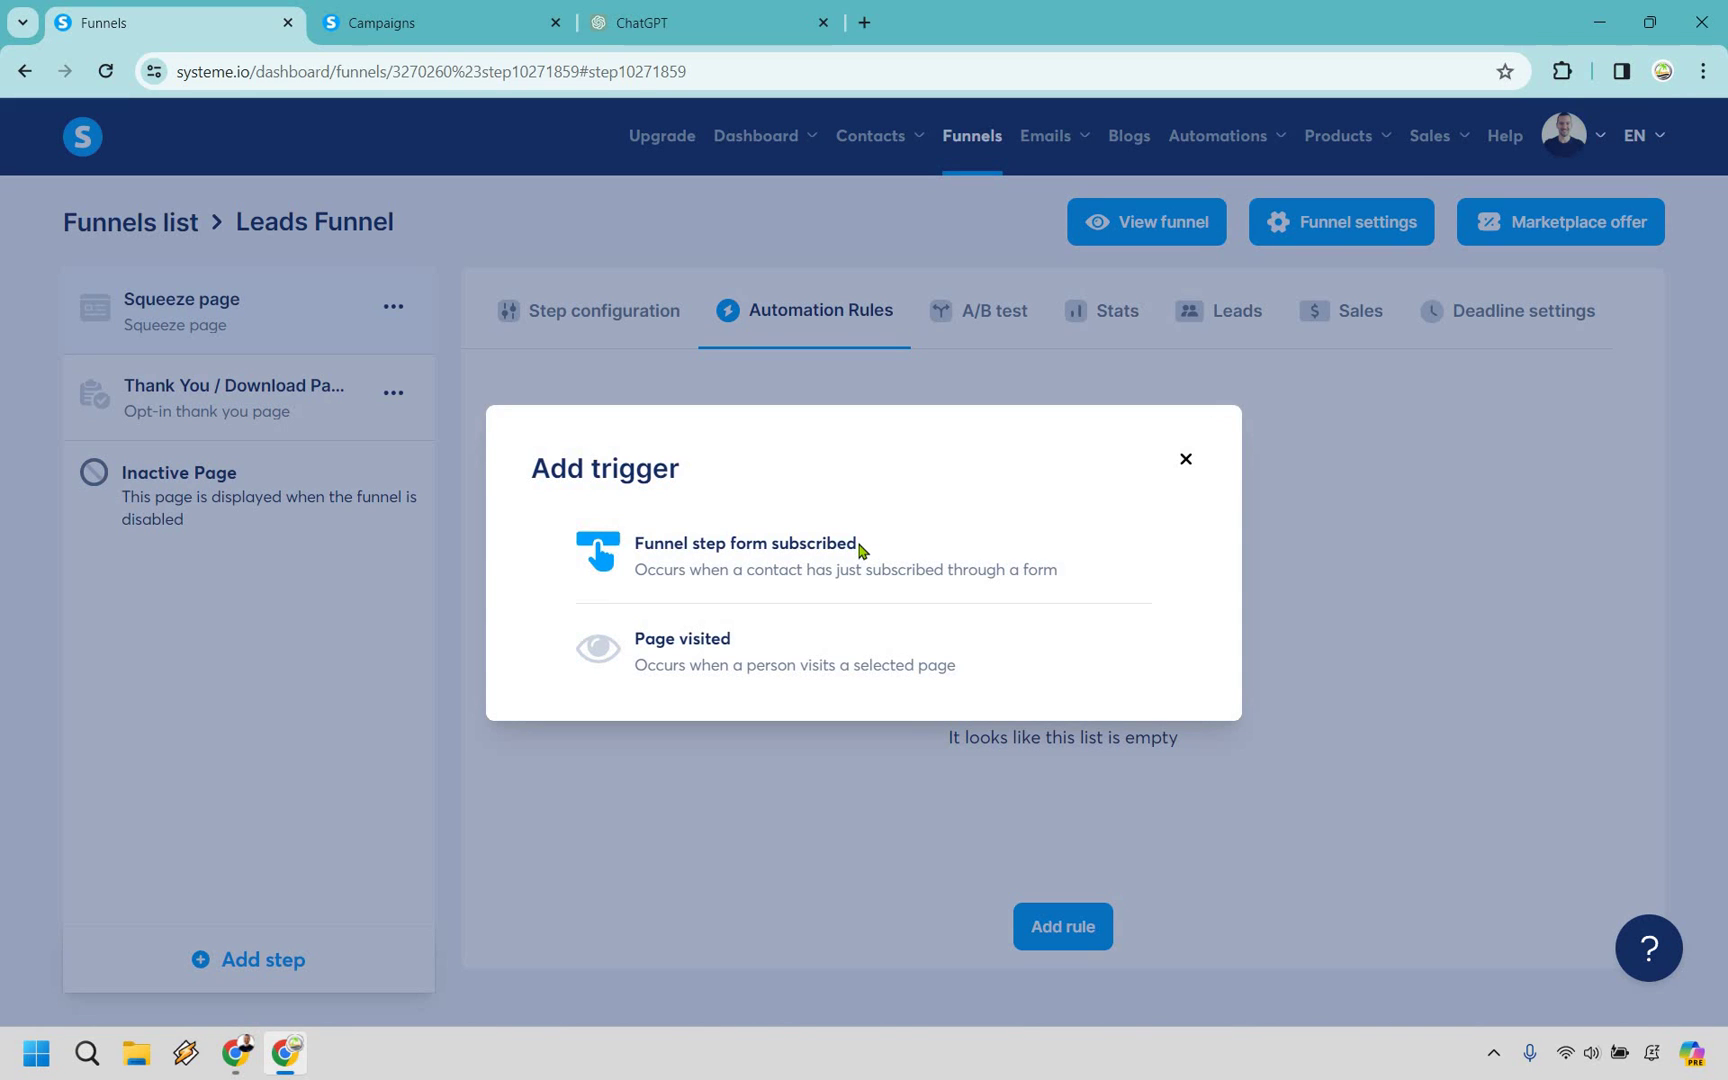
pyautogui.click(858, 550)
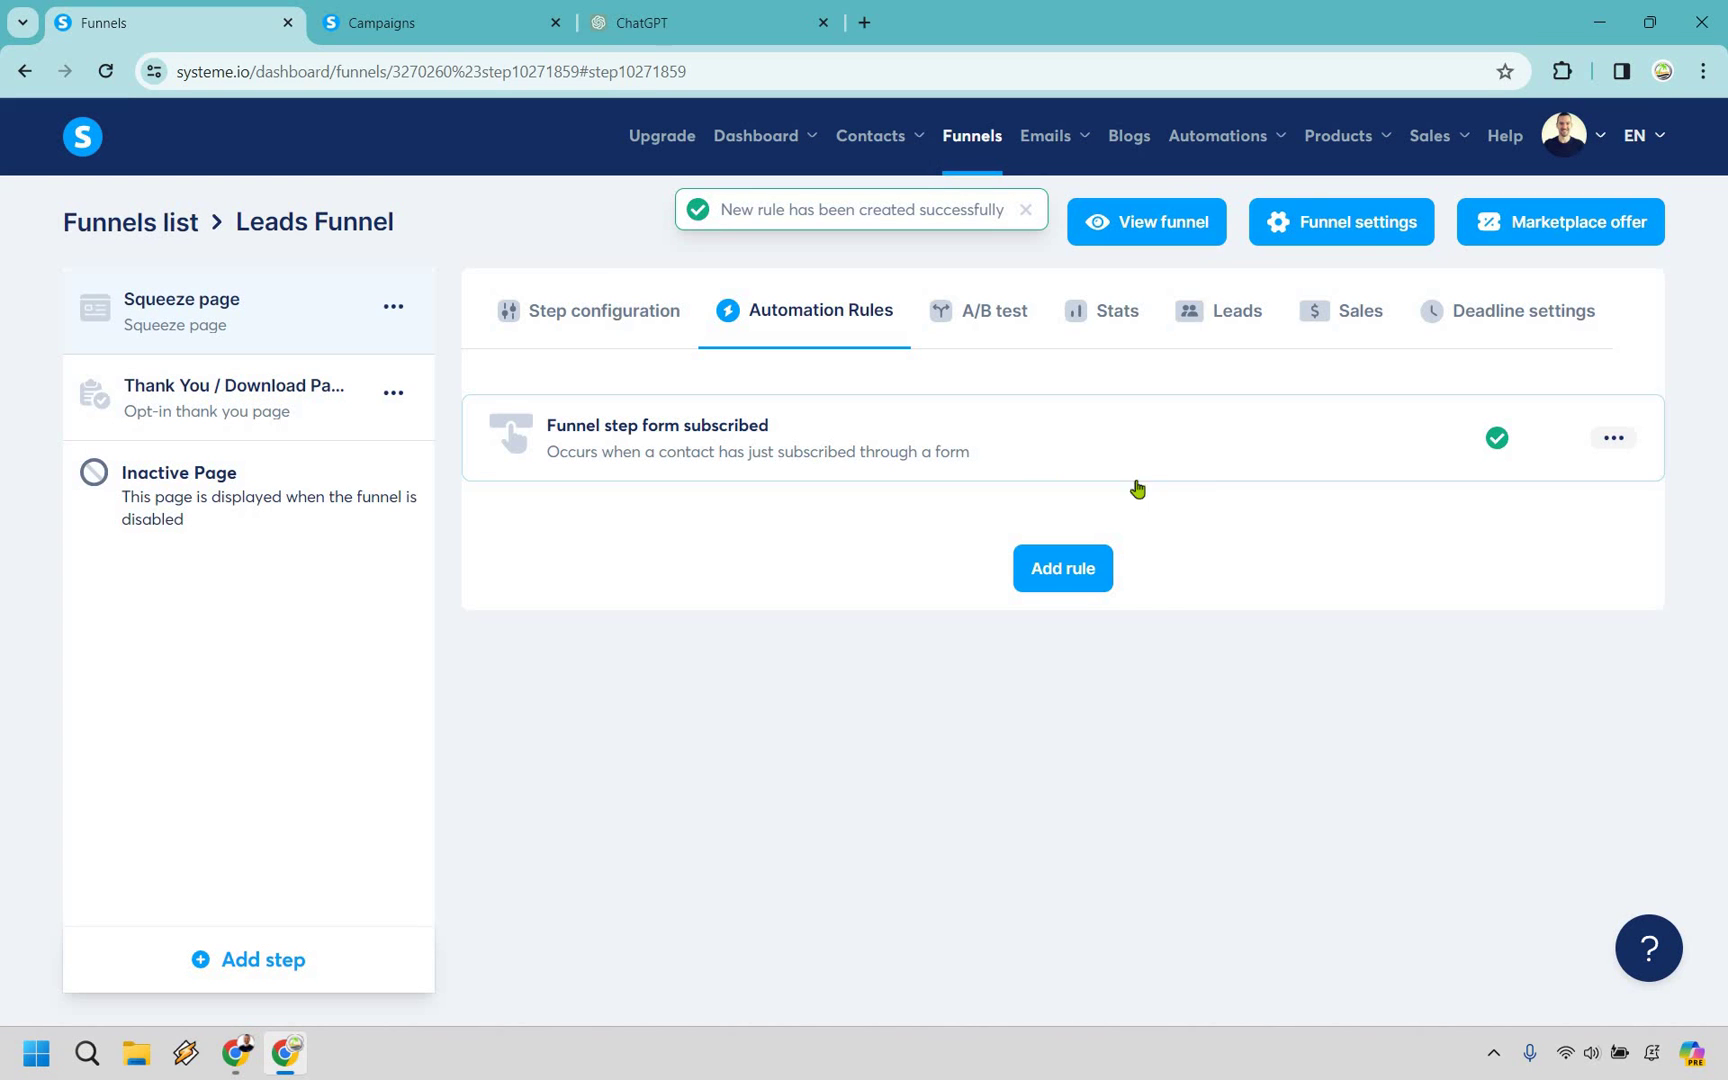
pyautogui.click(1614, 438)
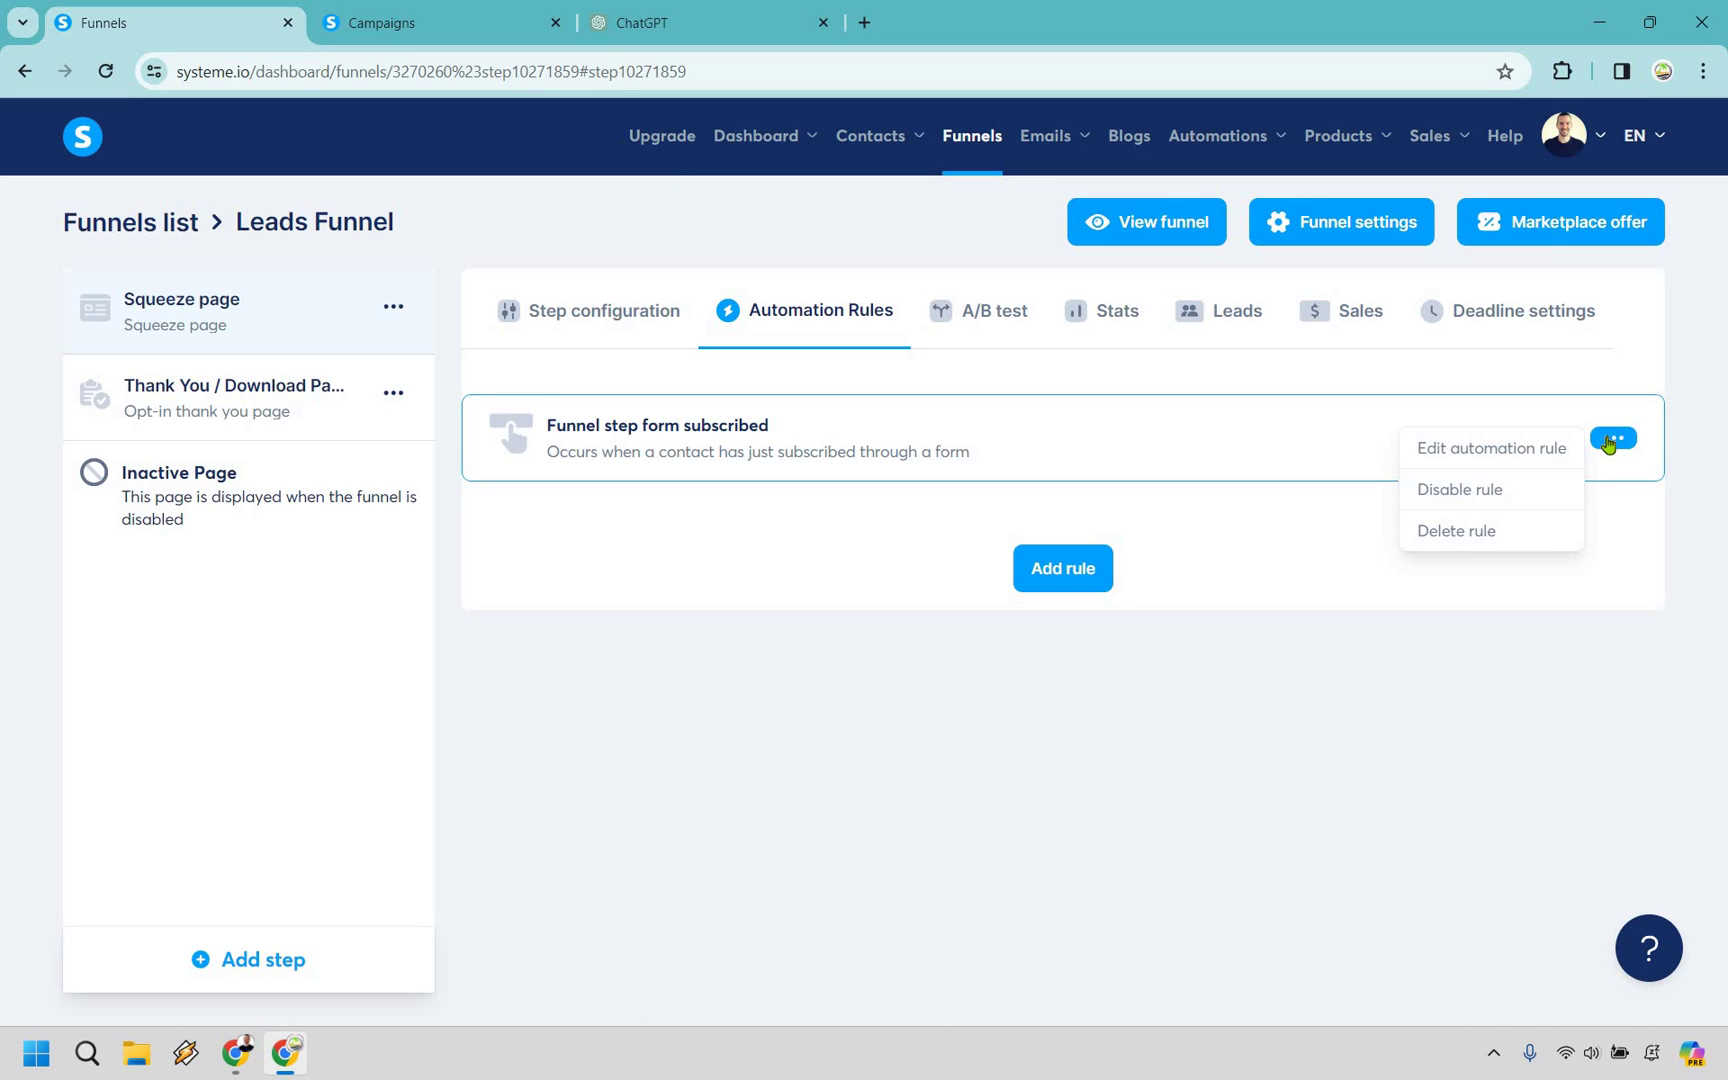
pyautogui.click(1490, 448)
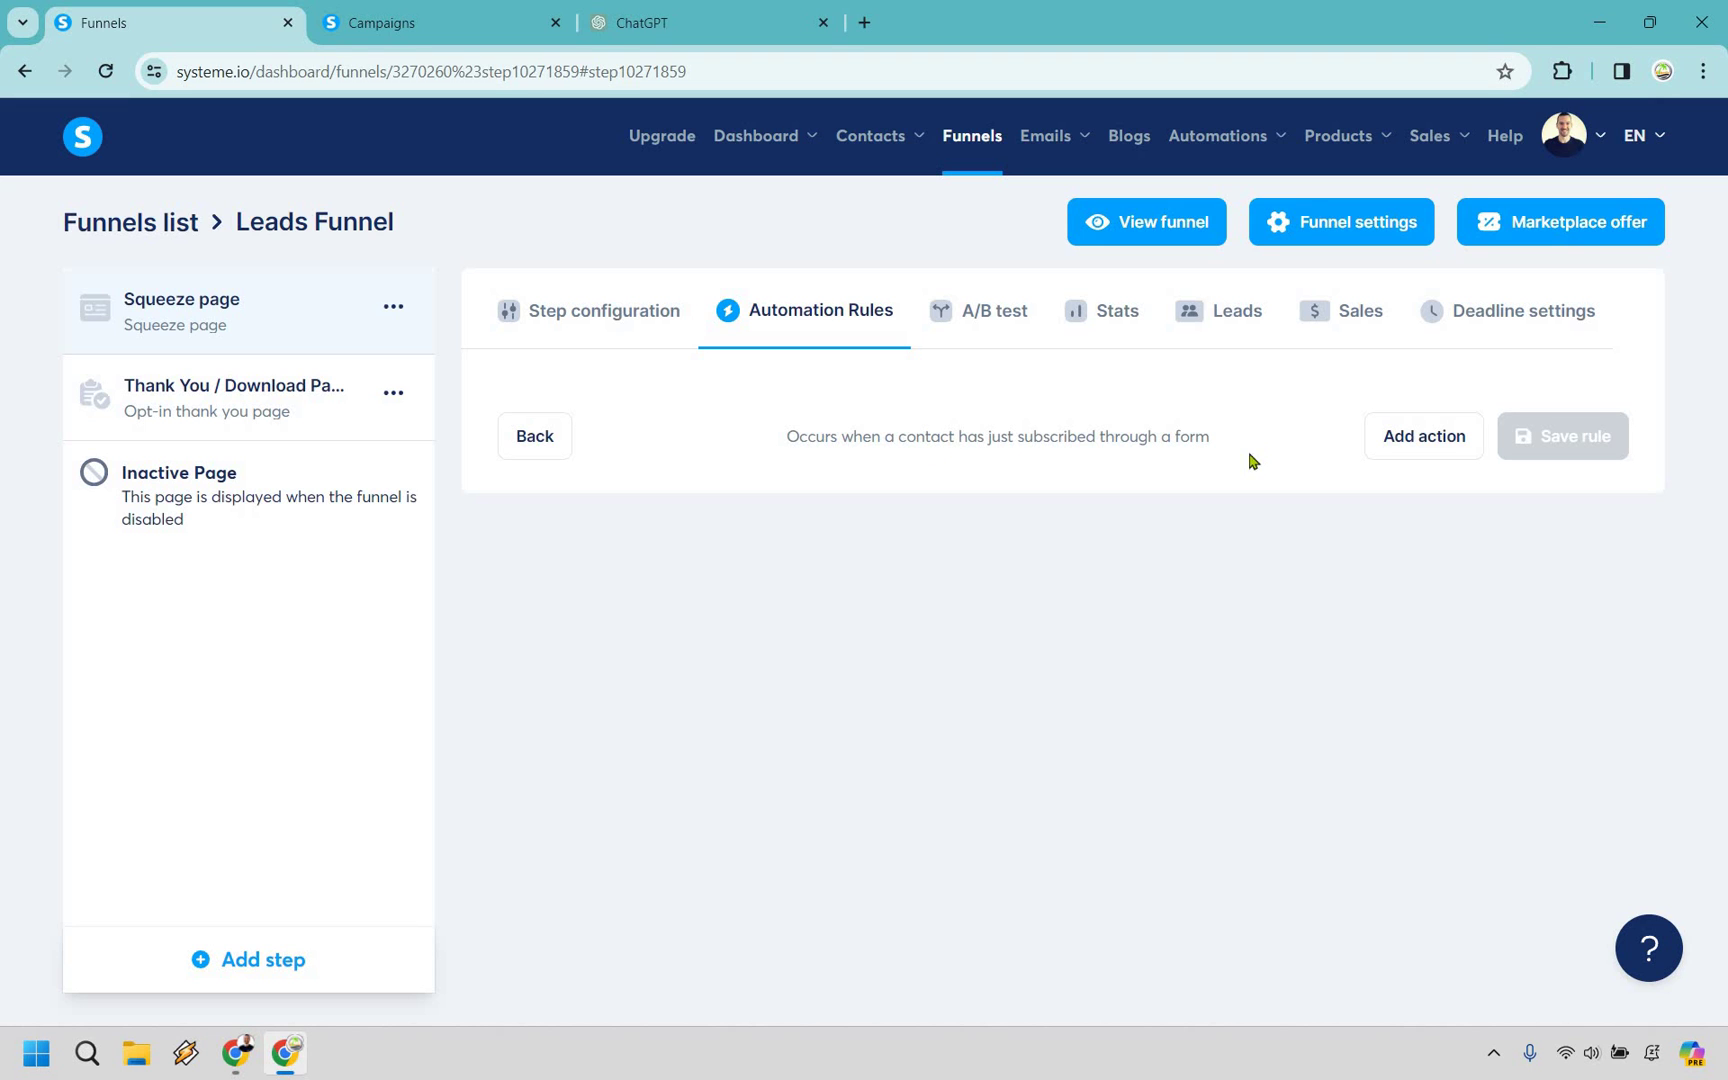
# Add a 'Subscribe to campaign' action for Marketing Island Campaign to the rule and save it
pyautogui.click(1437, 447)
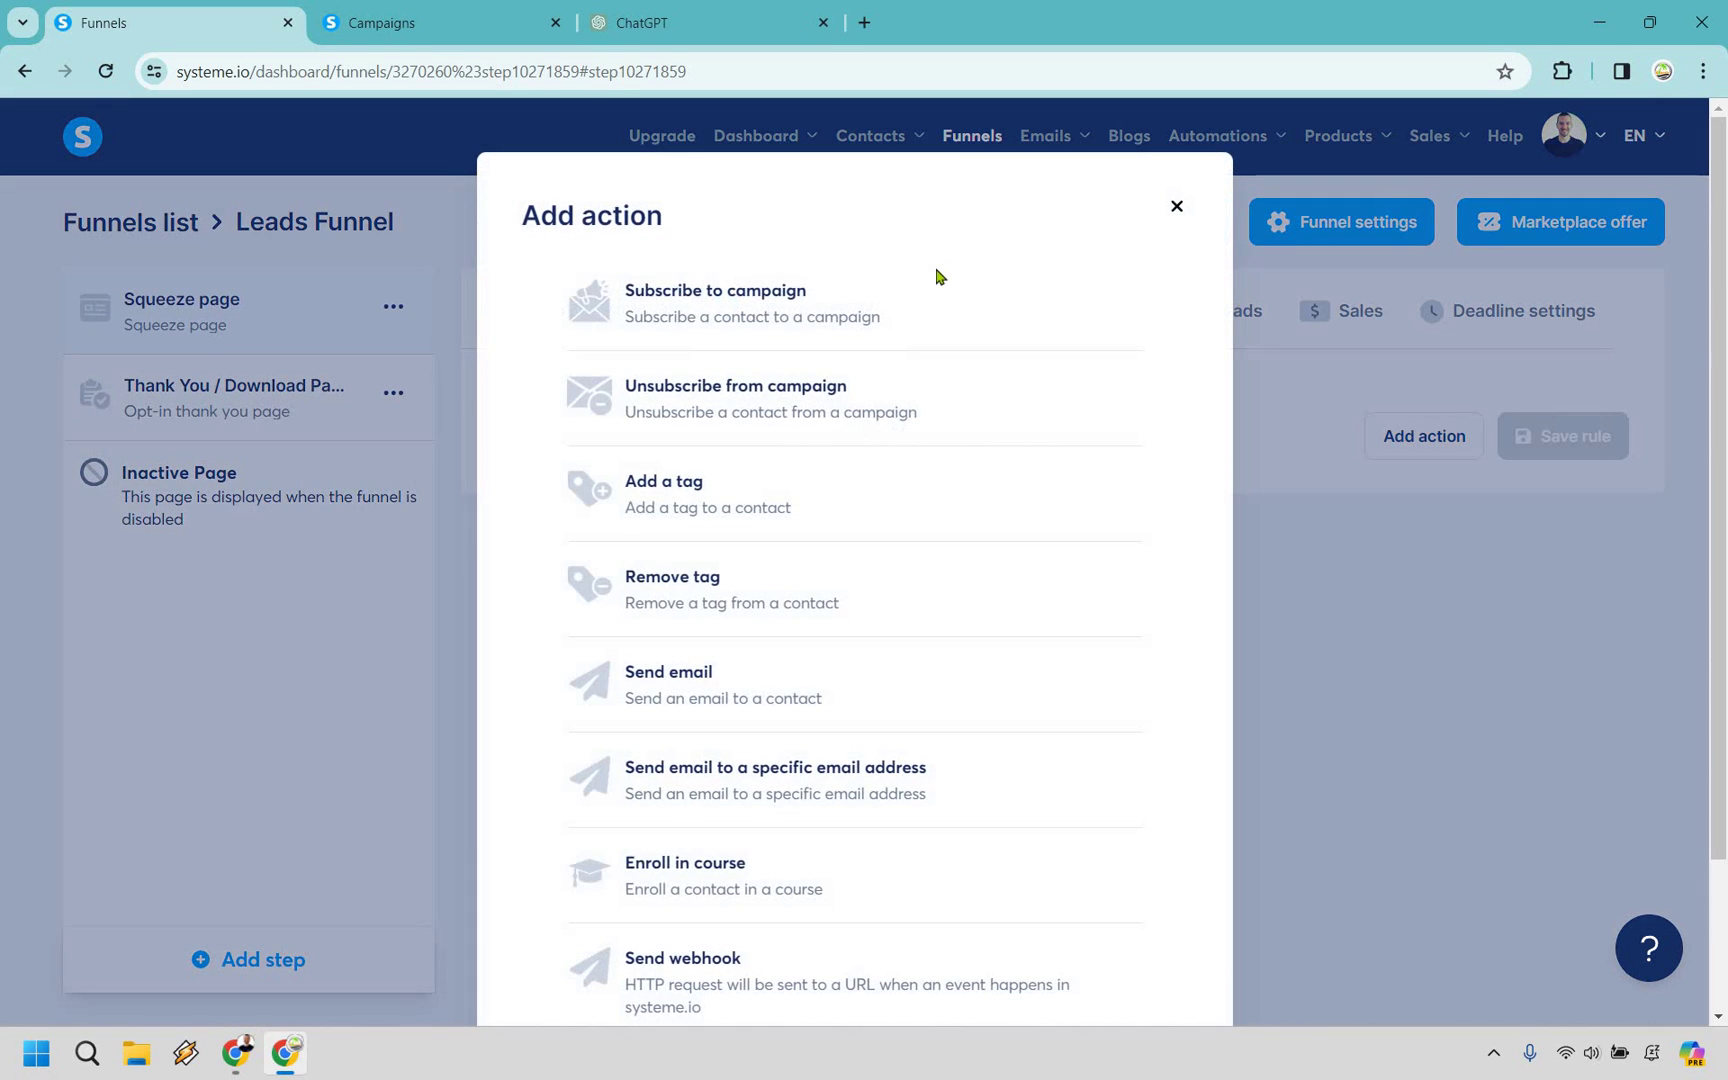
pyautogui.click(740, 311)
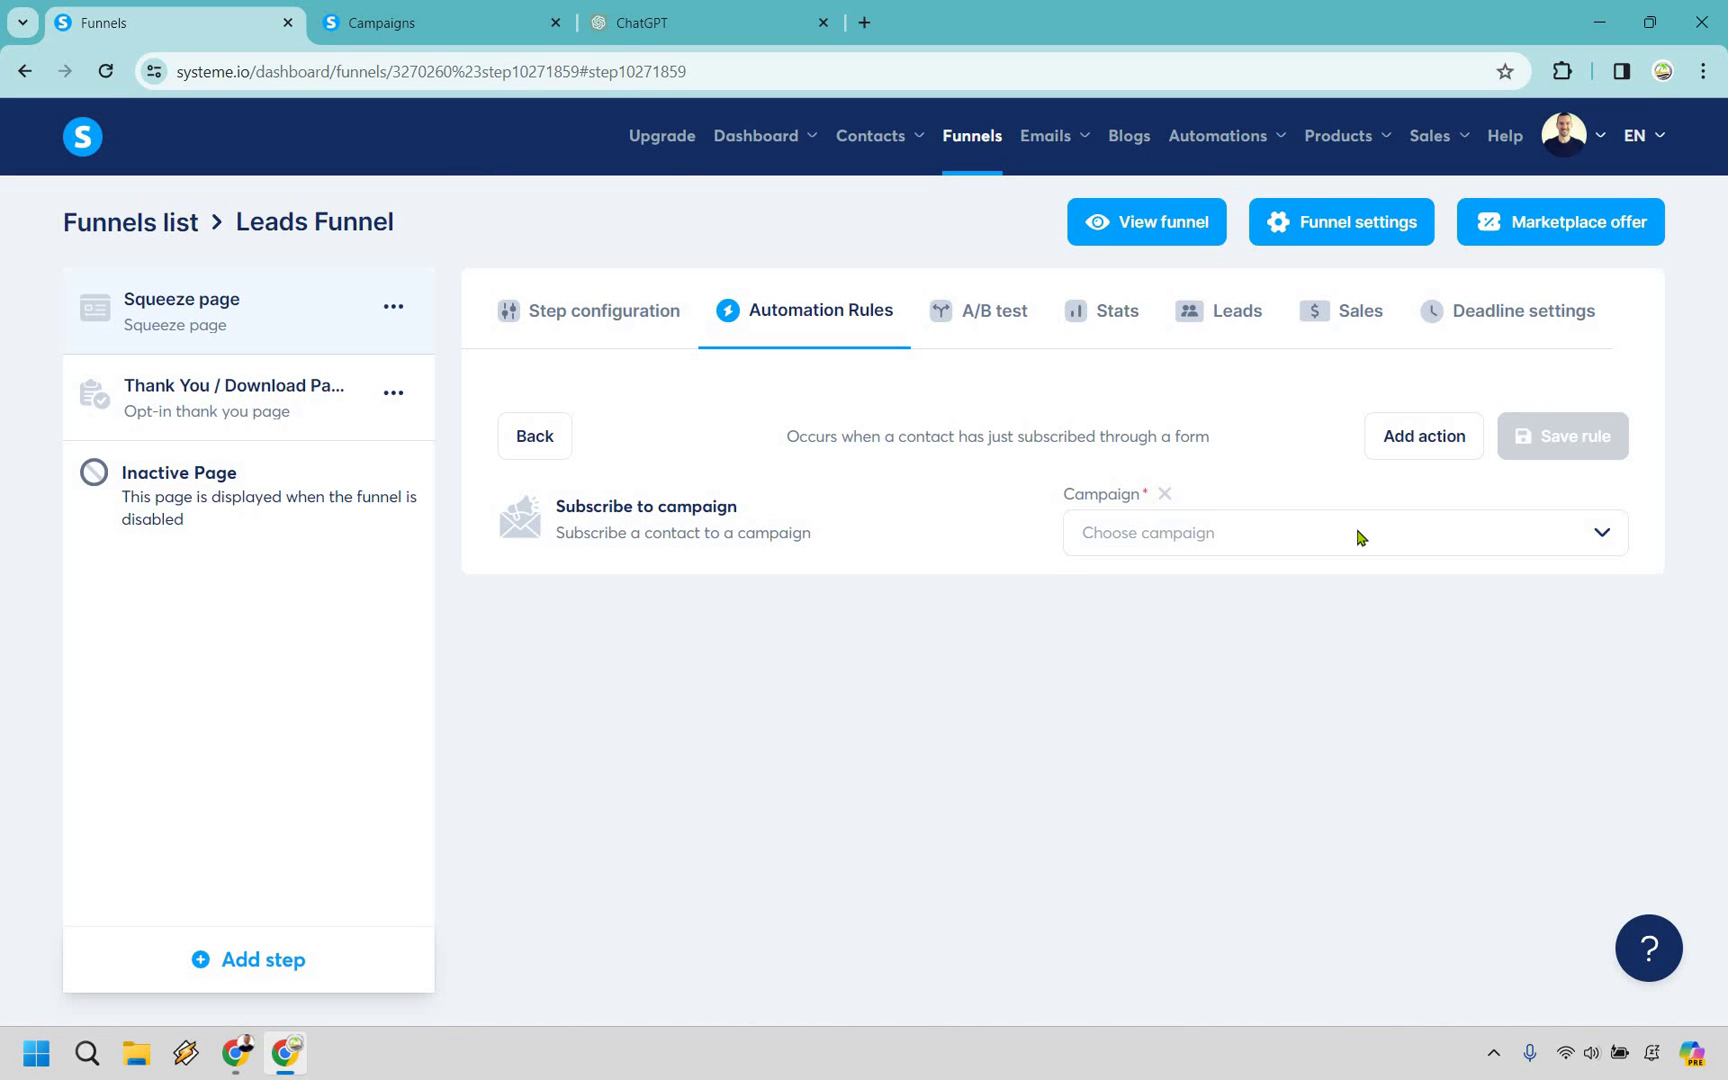
pyautogui.click(1355, 537)
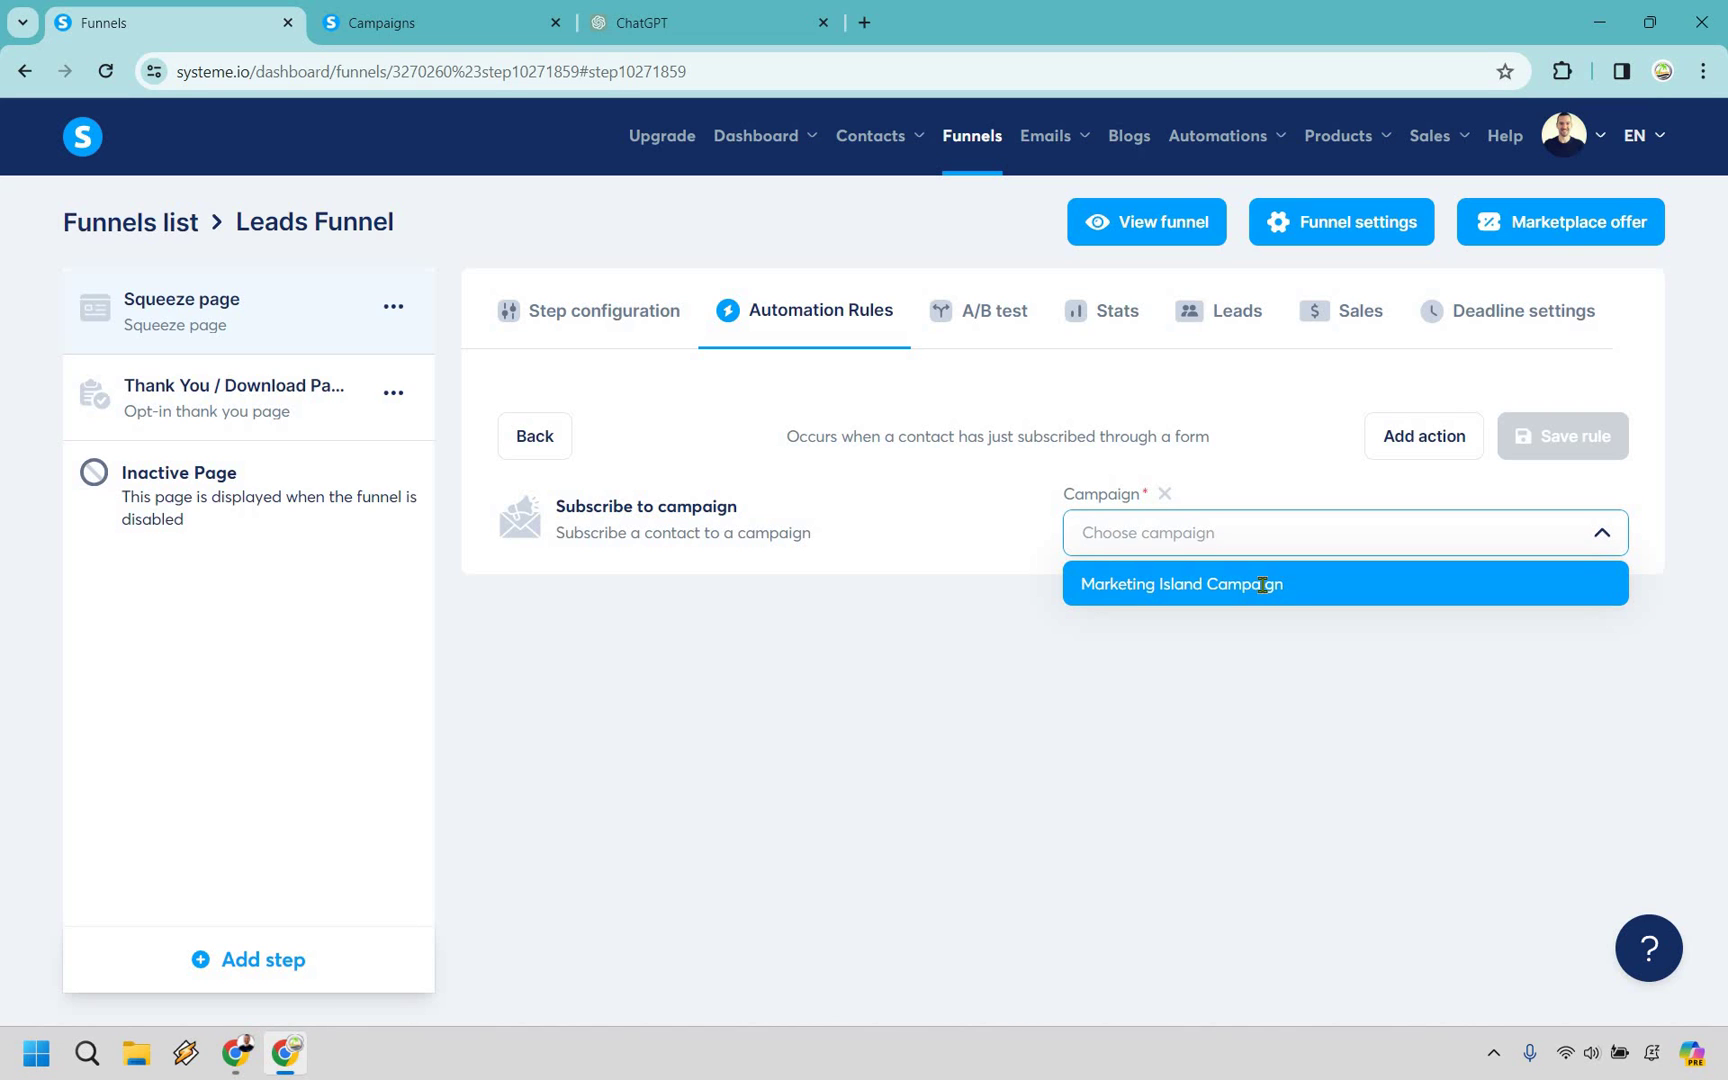
pyautogui.click(1520, 585)
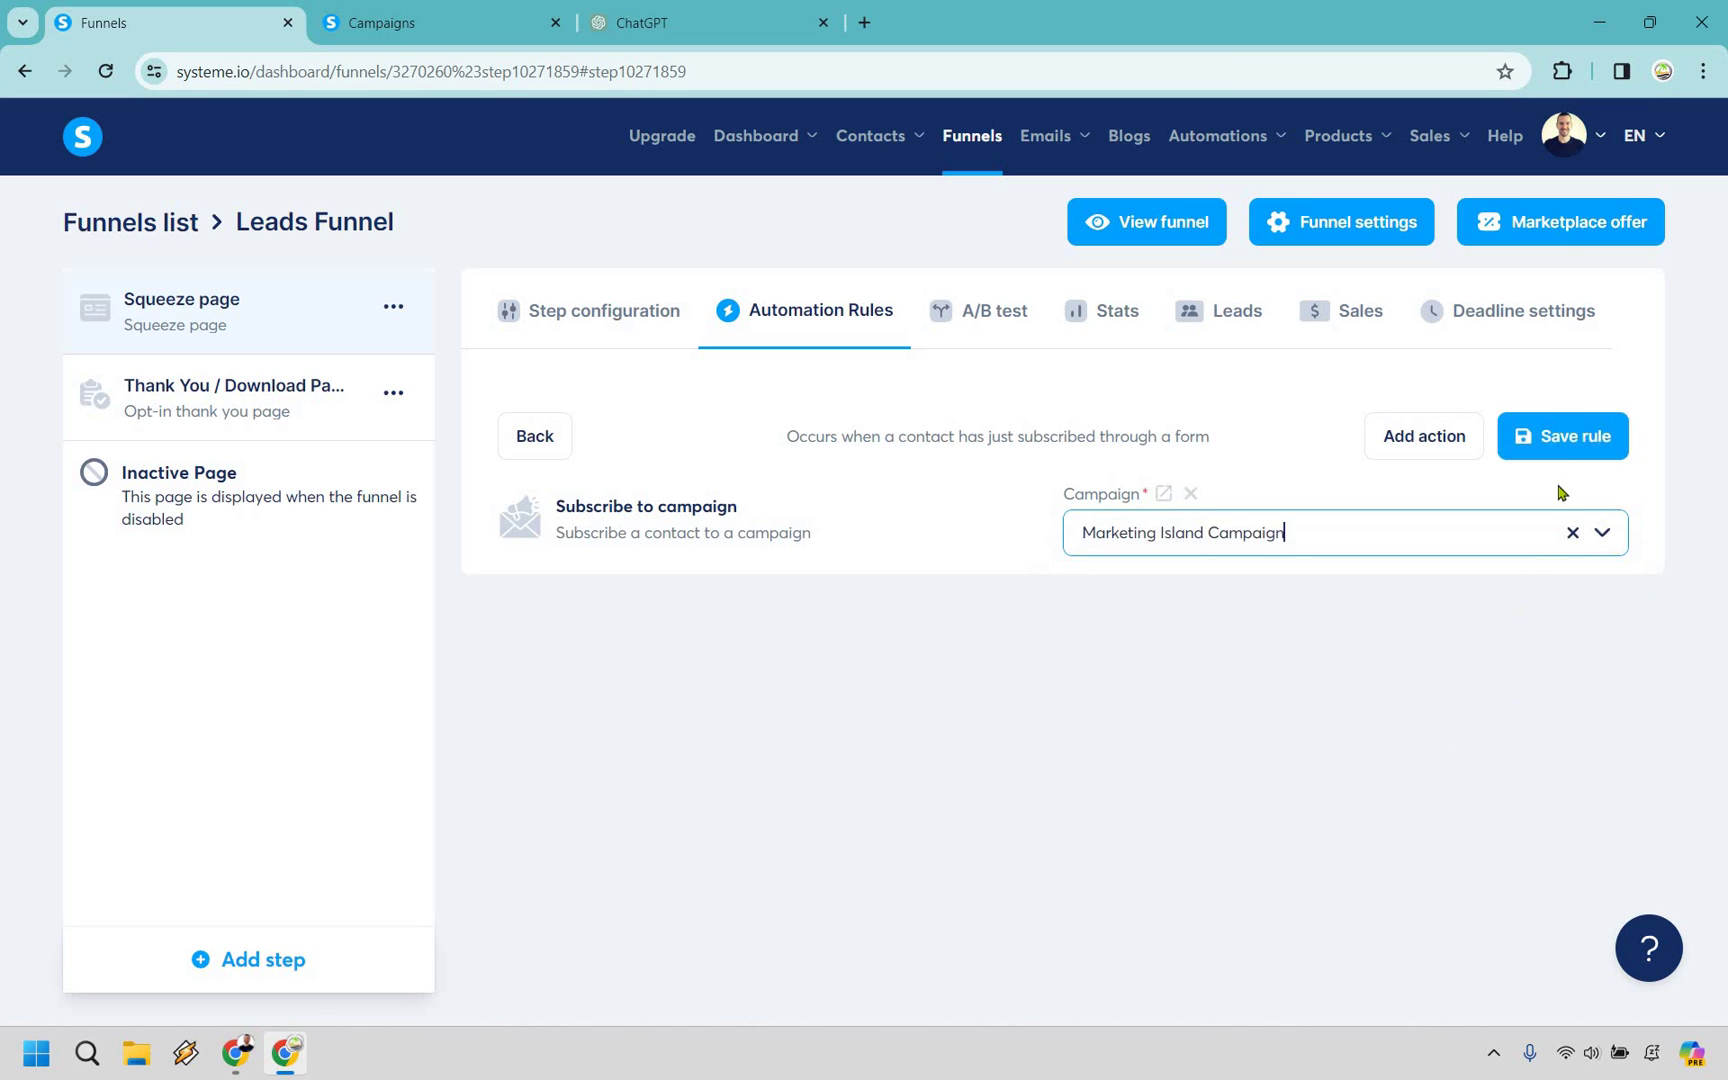
pyautogui.click(1577, 440)
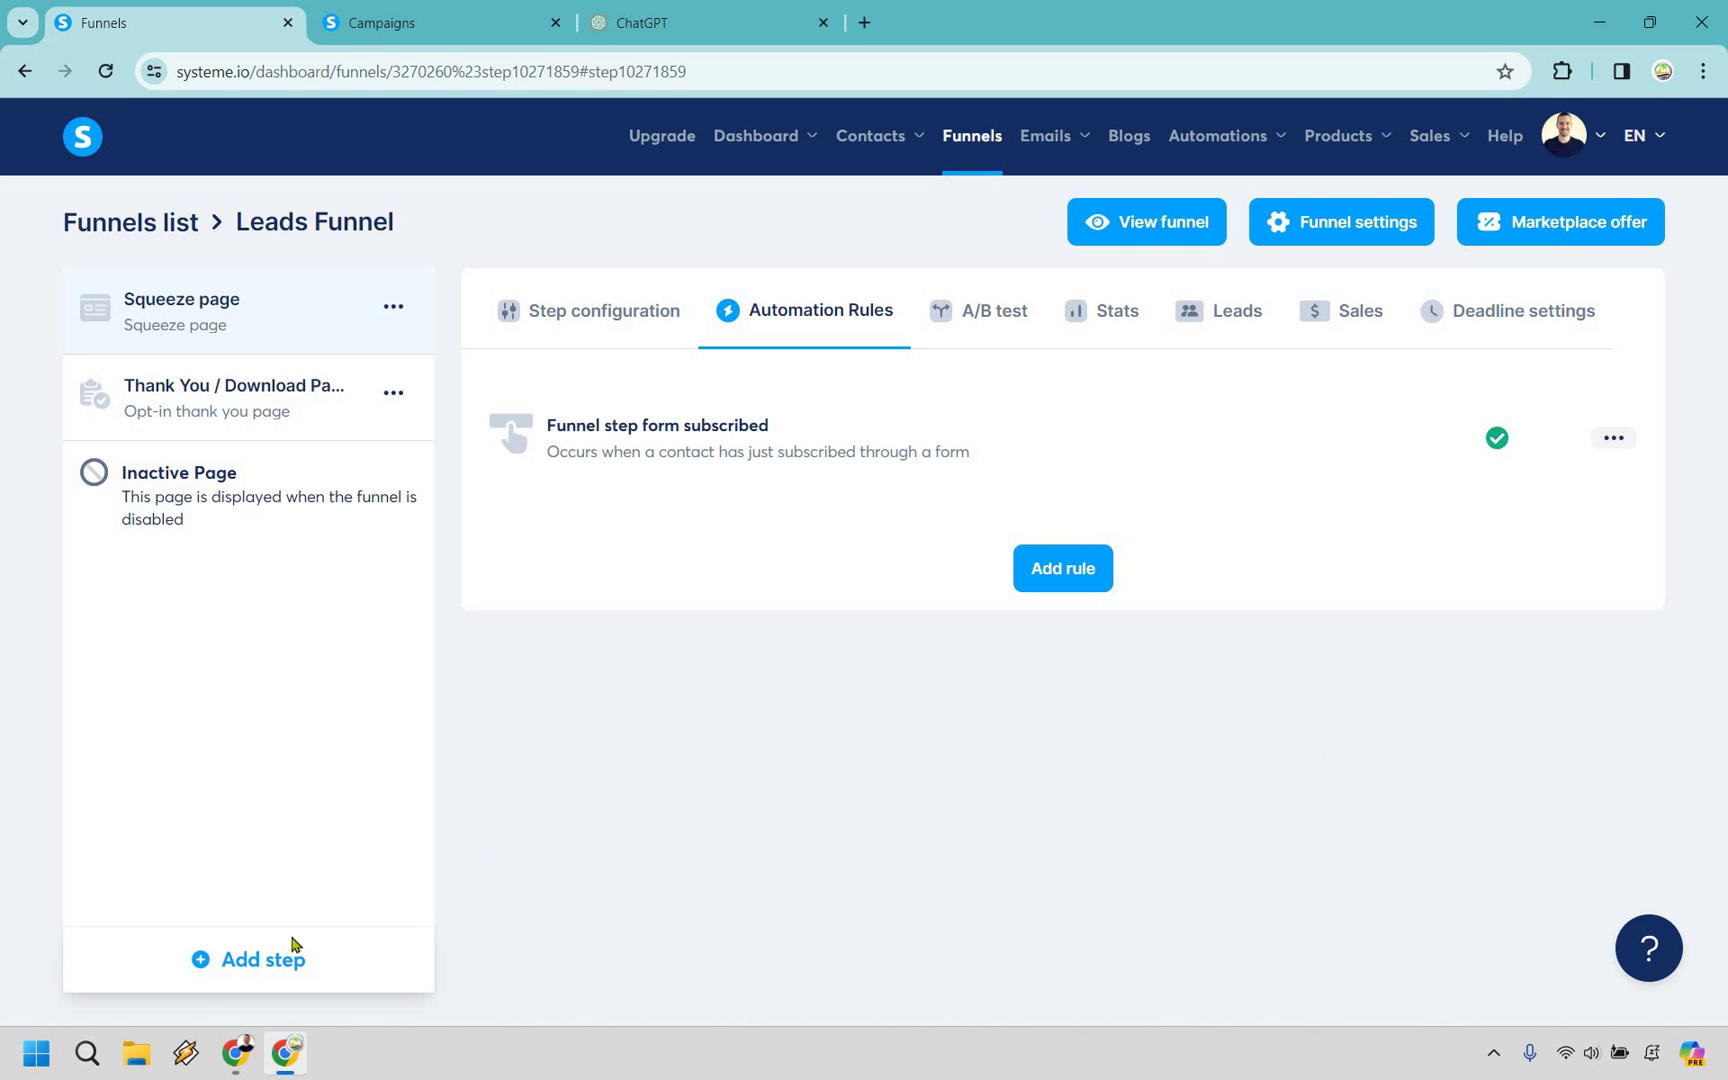
# Open the live funnel and submit a test email sign-up on the squeeze page
pyautogui.click(1160, 233)
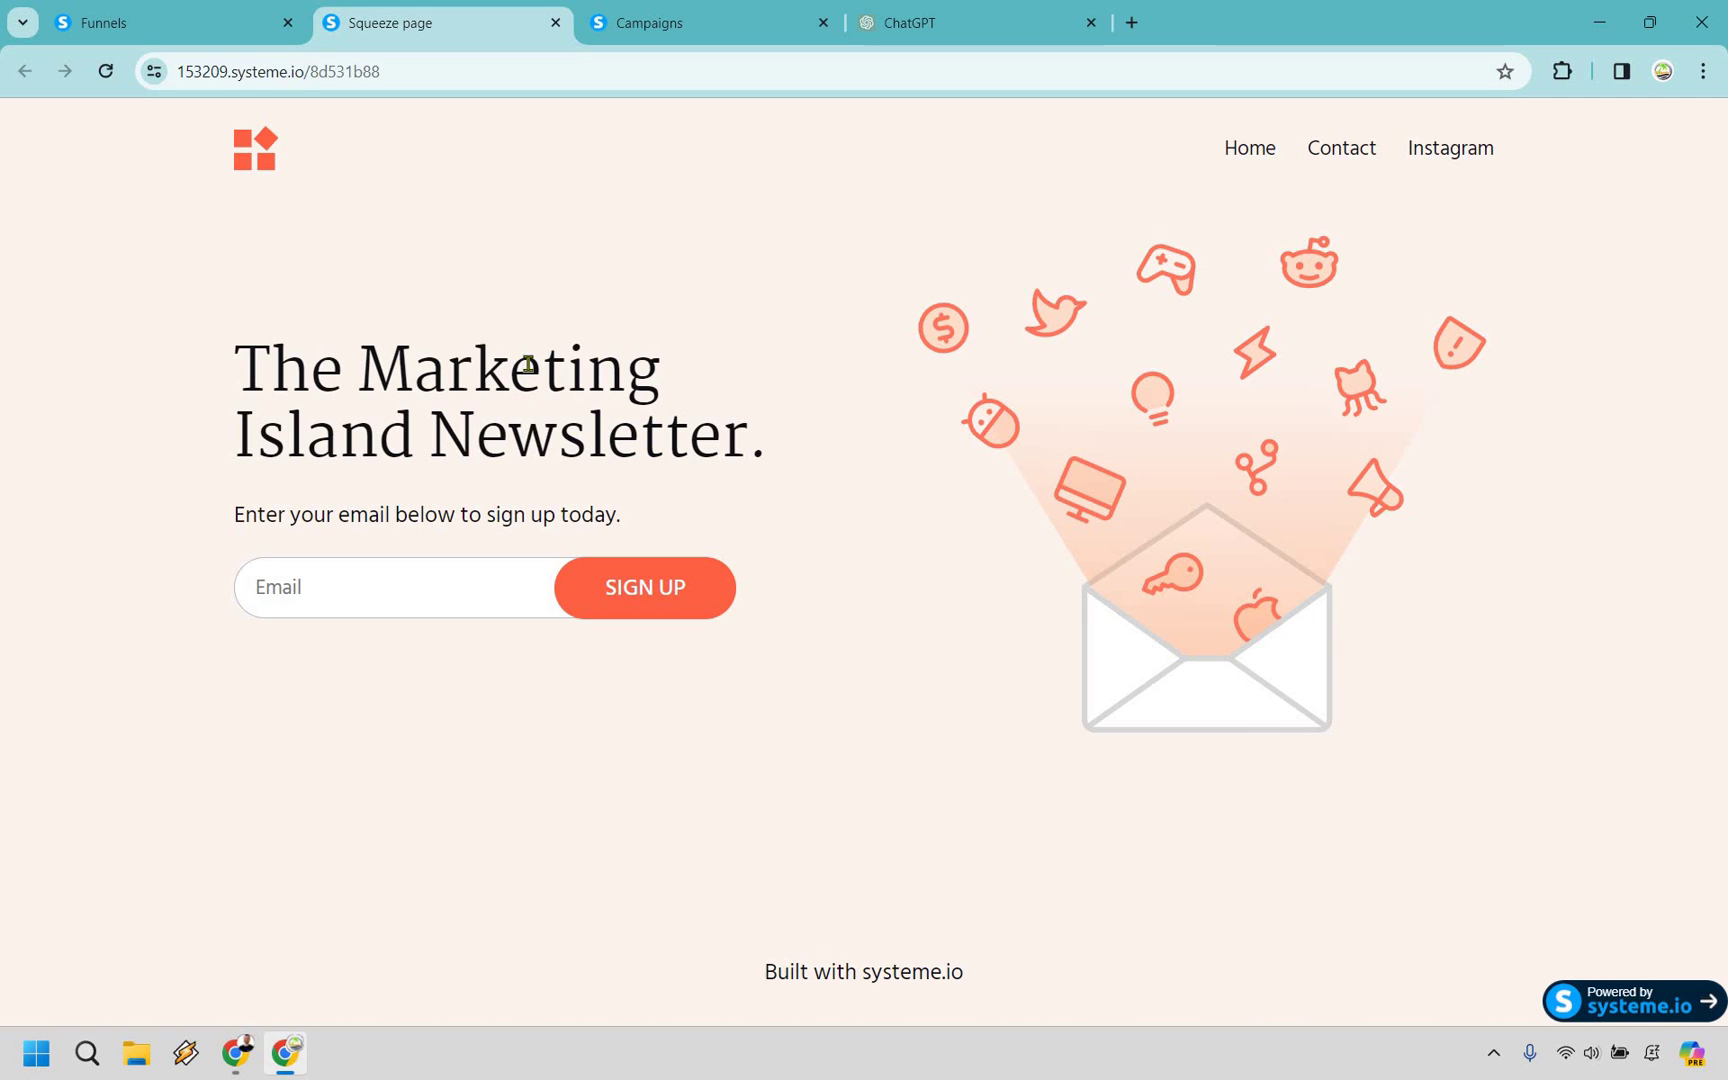
pyautogui.click(645, 587)
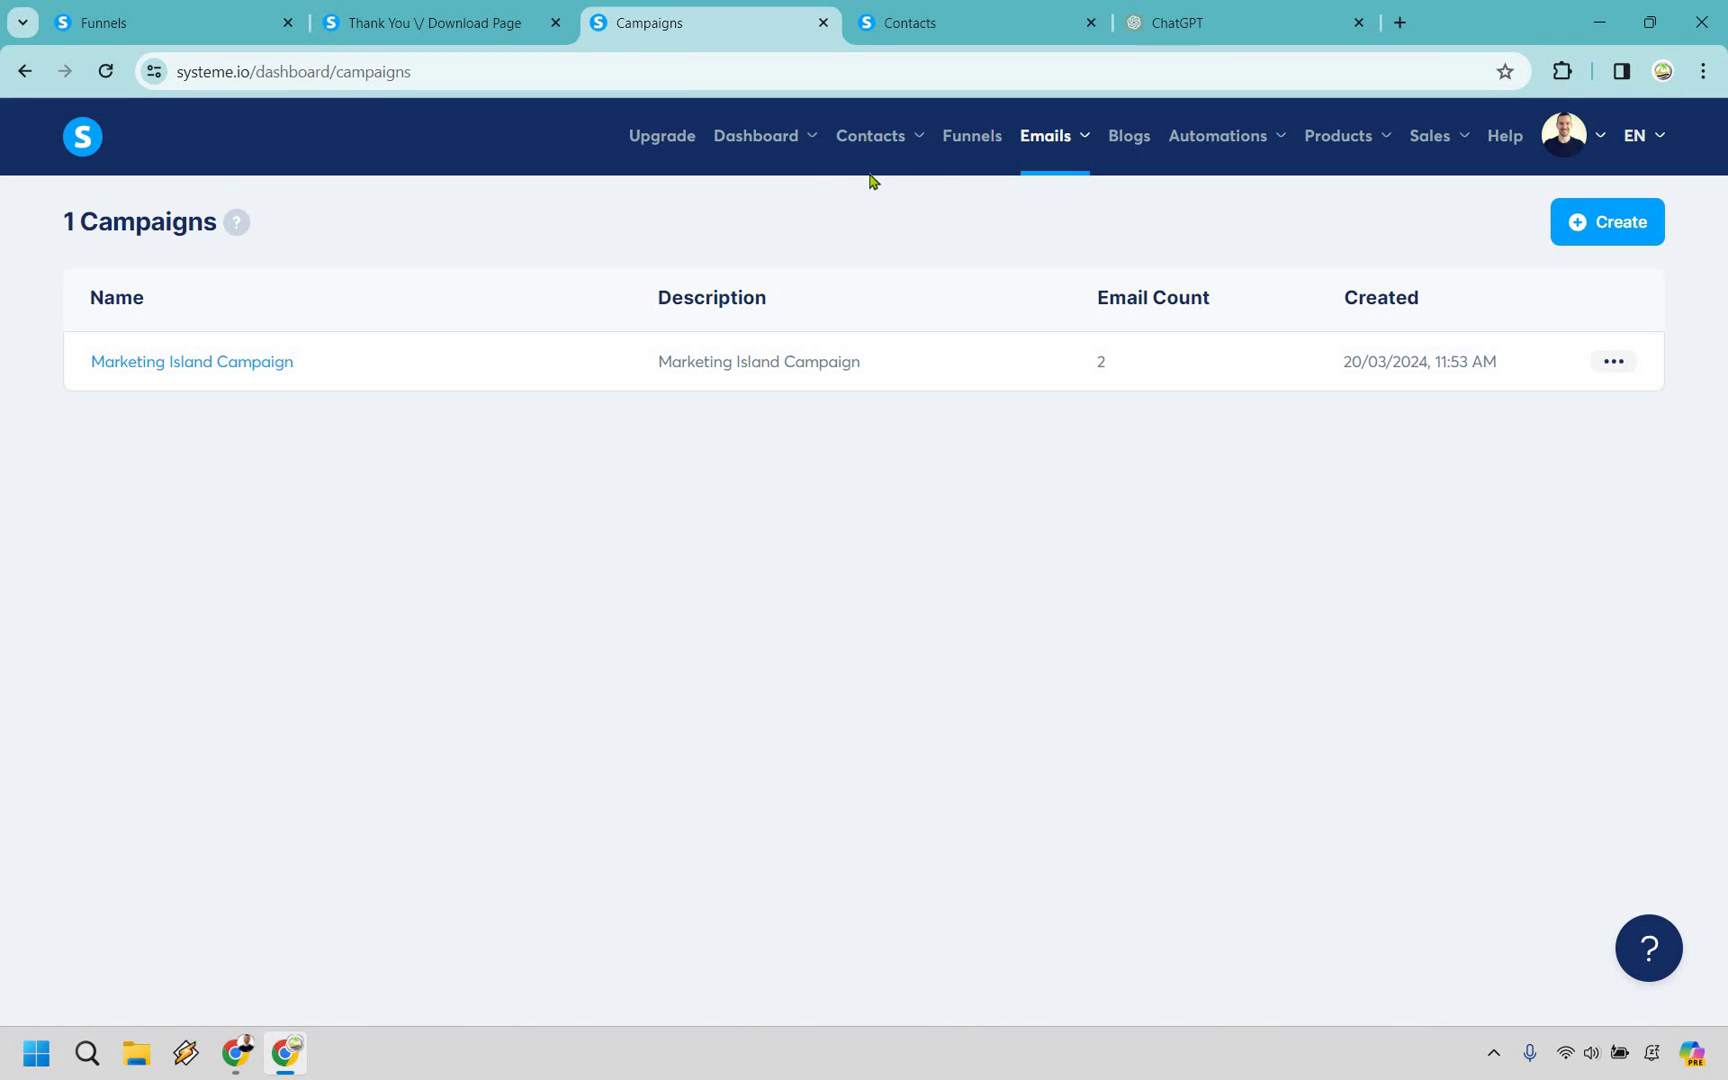
# Open the test sign-up's contact from the Contacts list and delete it
pyautogui.click(879, 204)
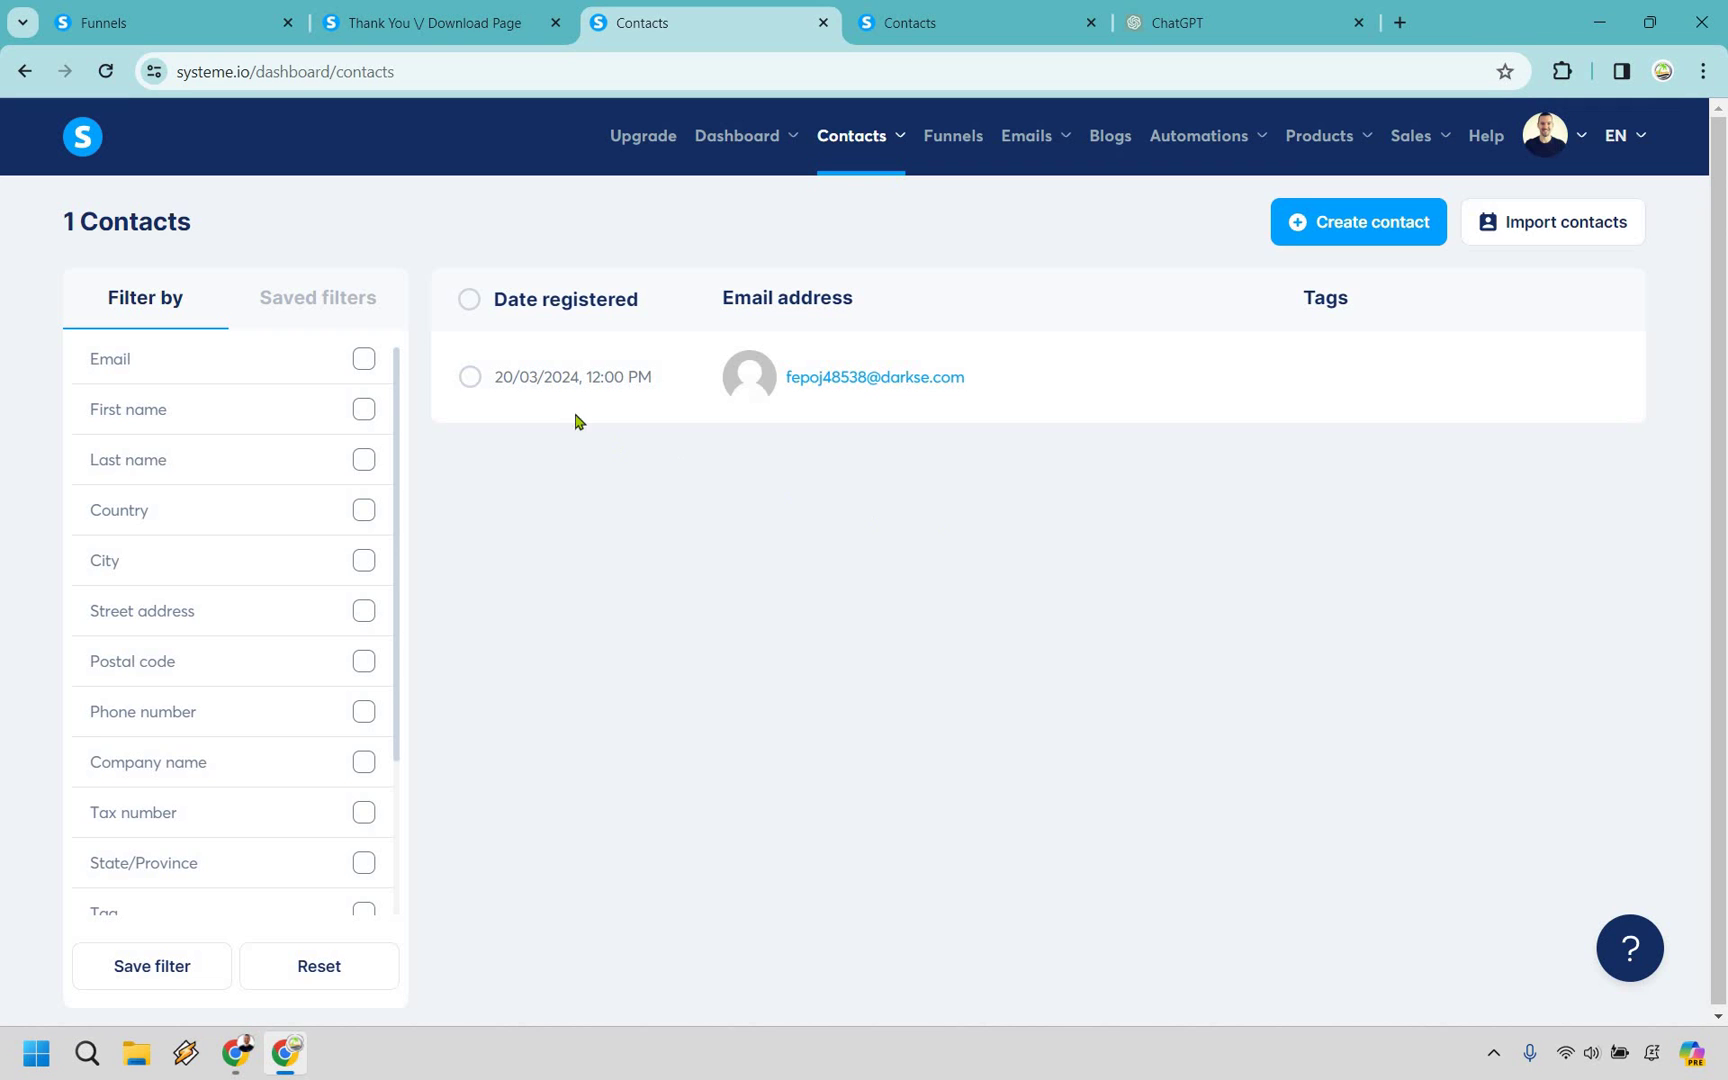
pyautogui.click(1196, 368)
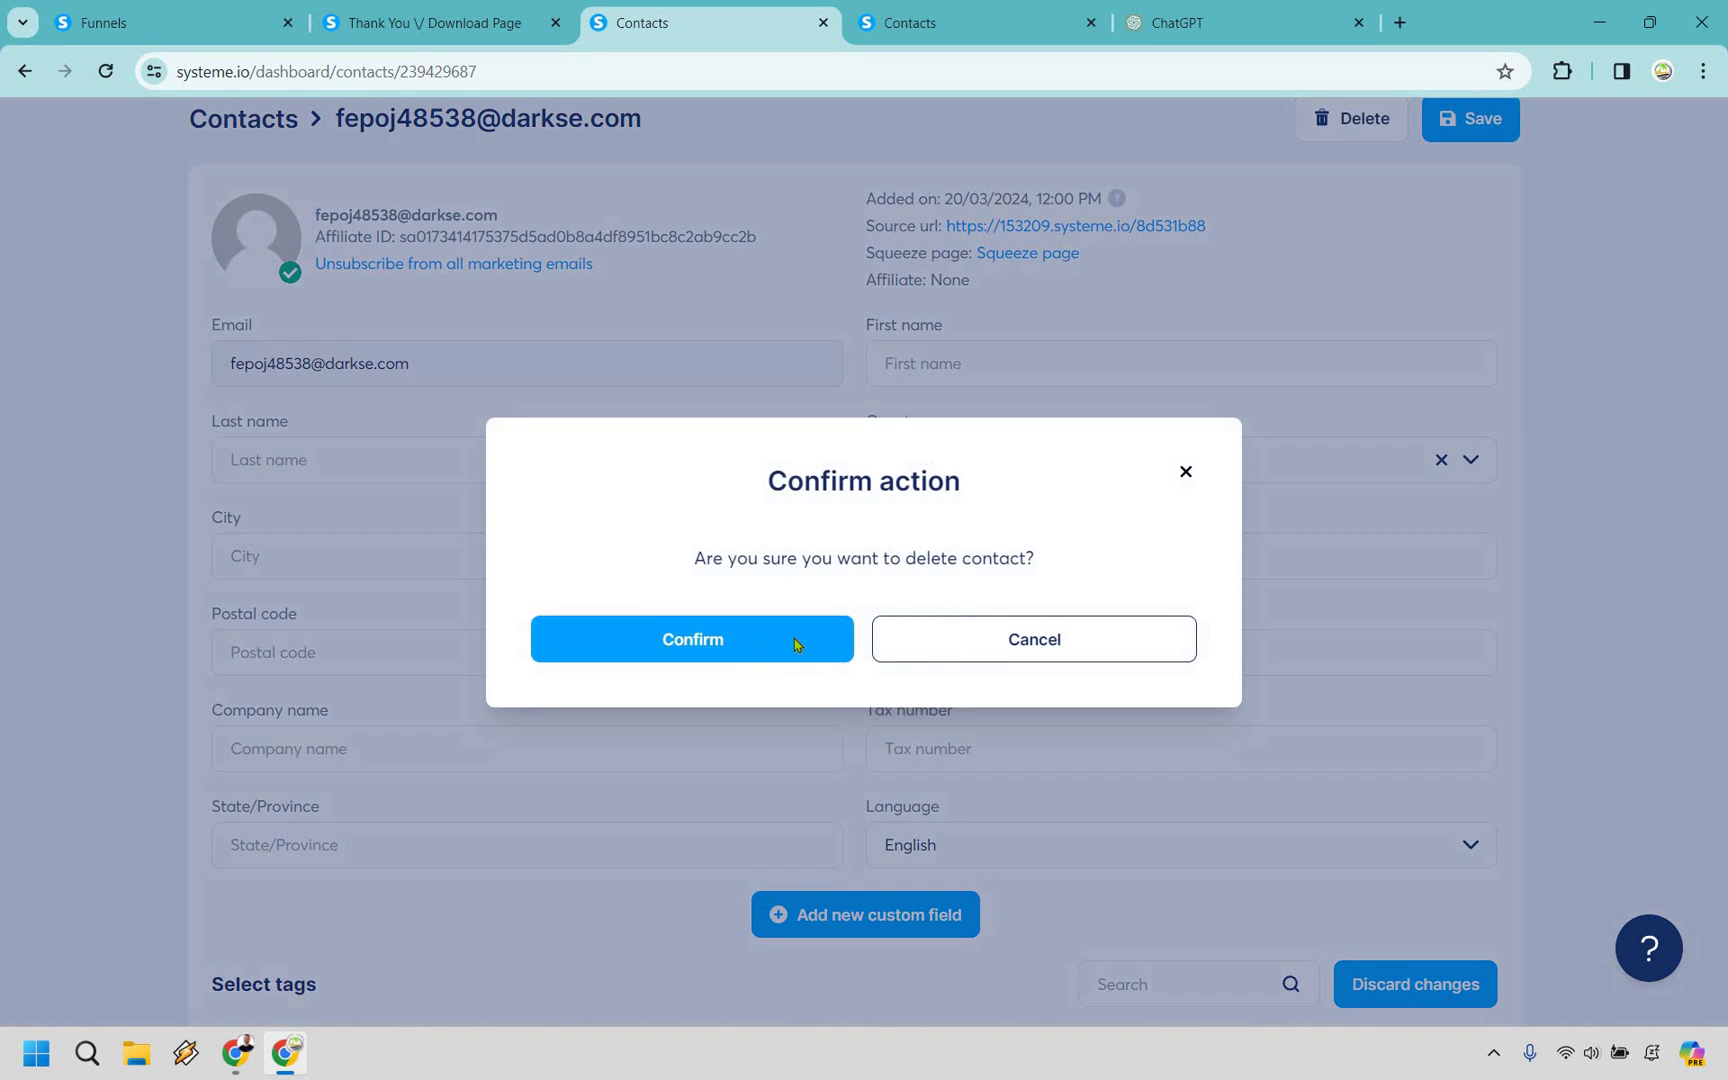
pyautogui.click(795, 640)
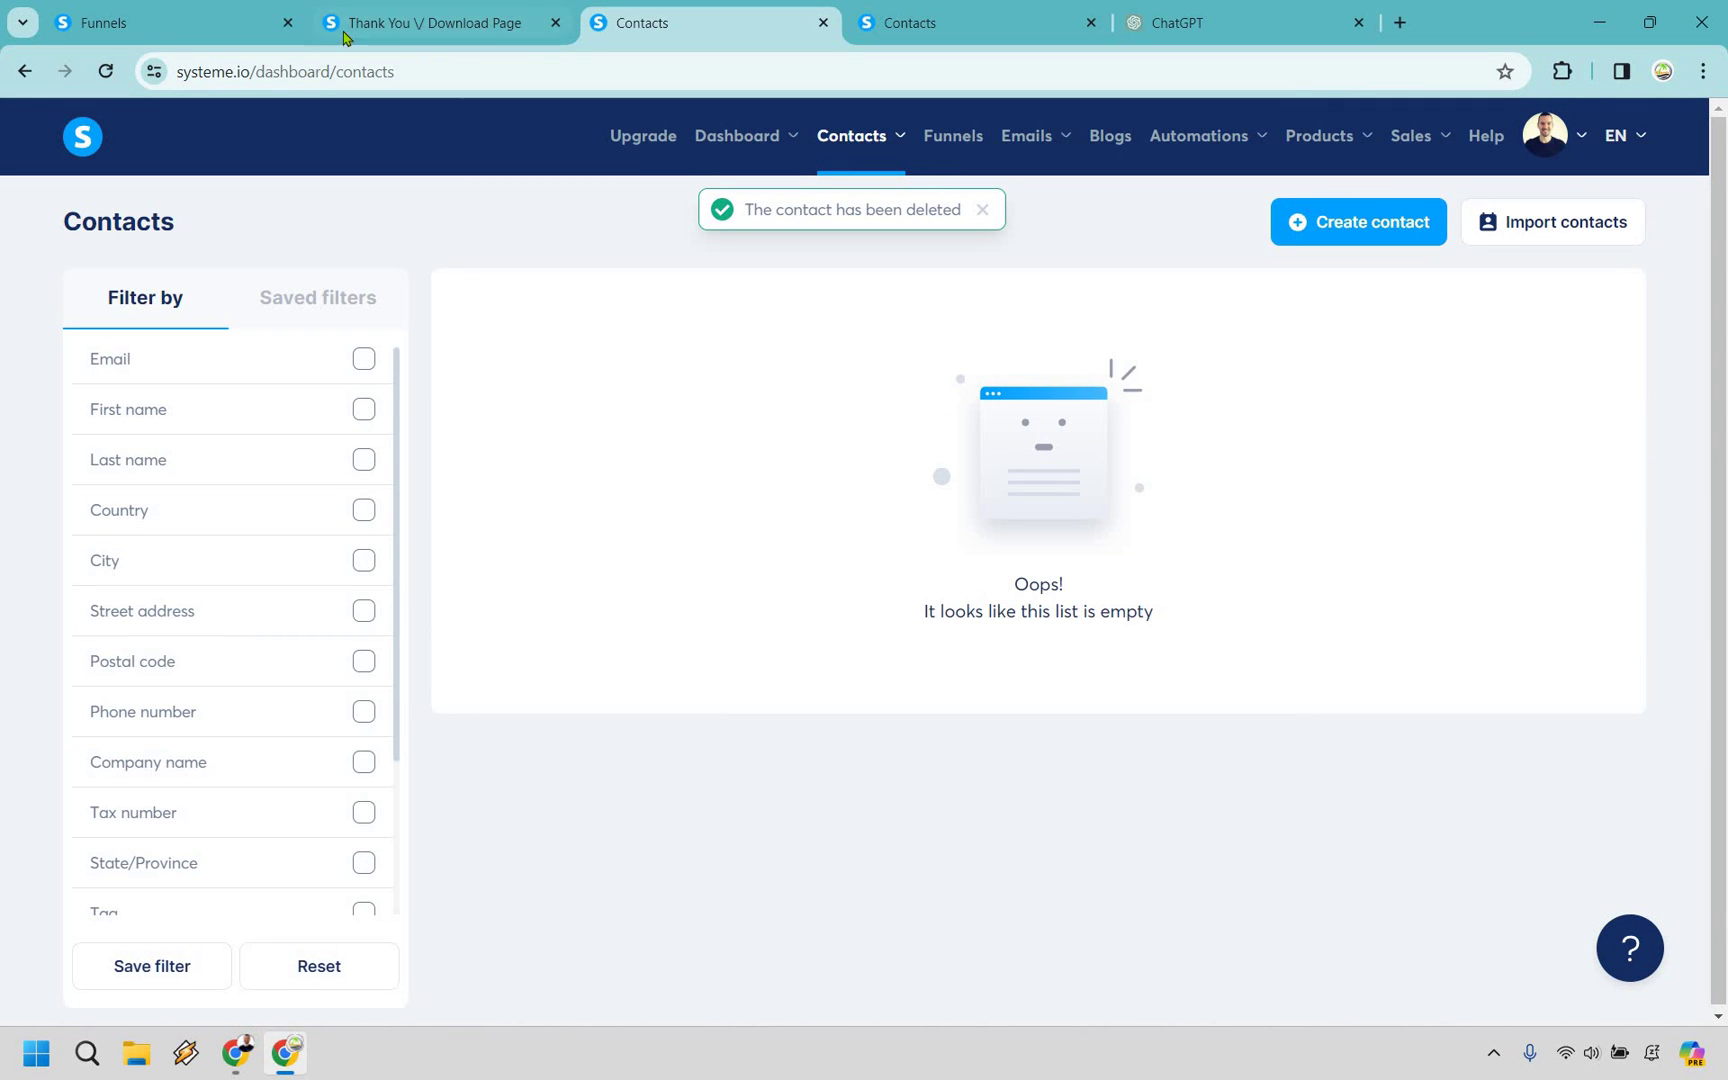
# Switch back to the Leads Funnel browser tab
pyautogui.click(252, 14)
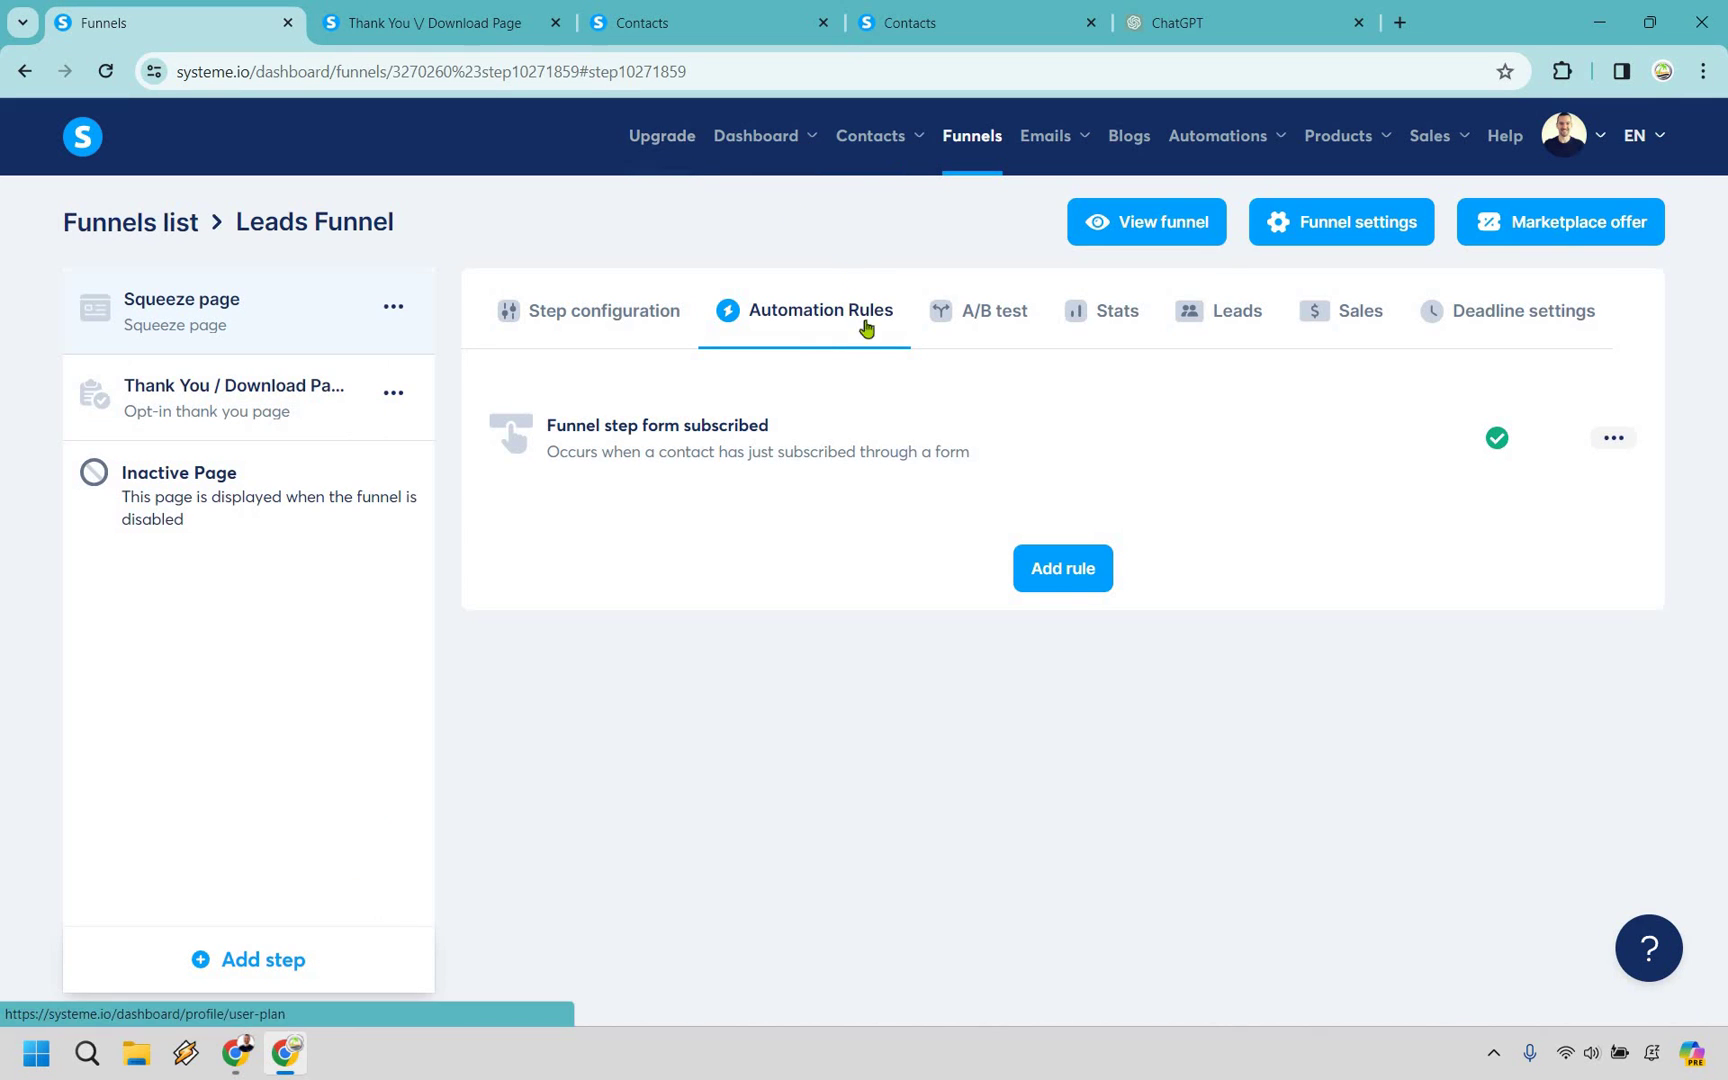